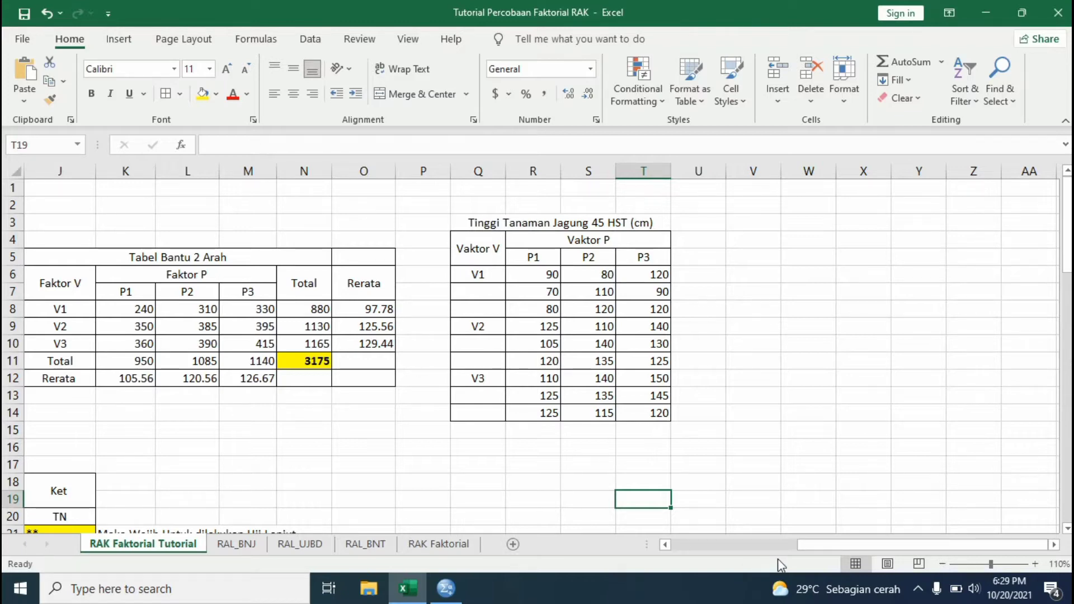
- Examine the RAK Percobaan Faktorial data table and the Tinggi Tanaman Jagung 45 HST table arranged by factors V and P
left_click_drag(808, 546, 666, 546)
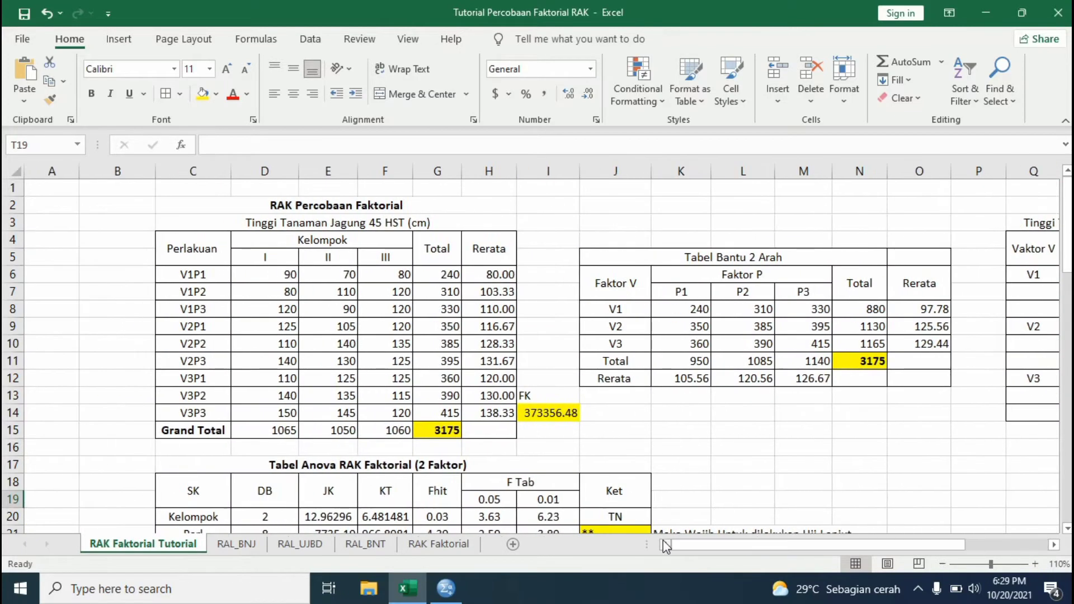
left_click_drag(176, 236, 490, 432)
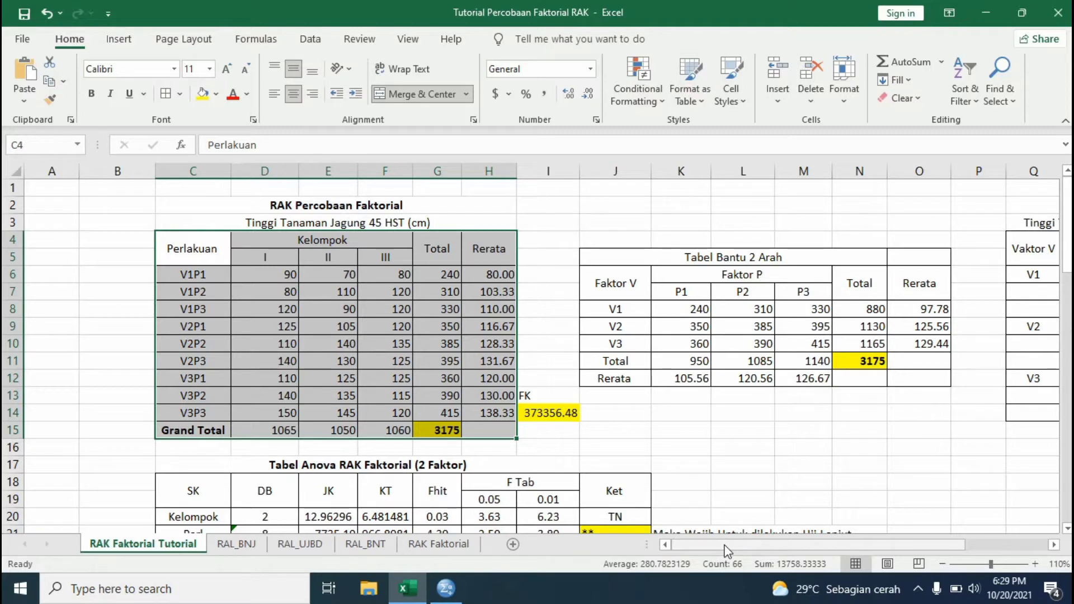
left_click_drag(727, 550, 811, 543)
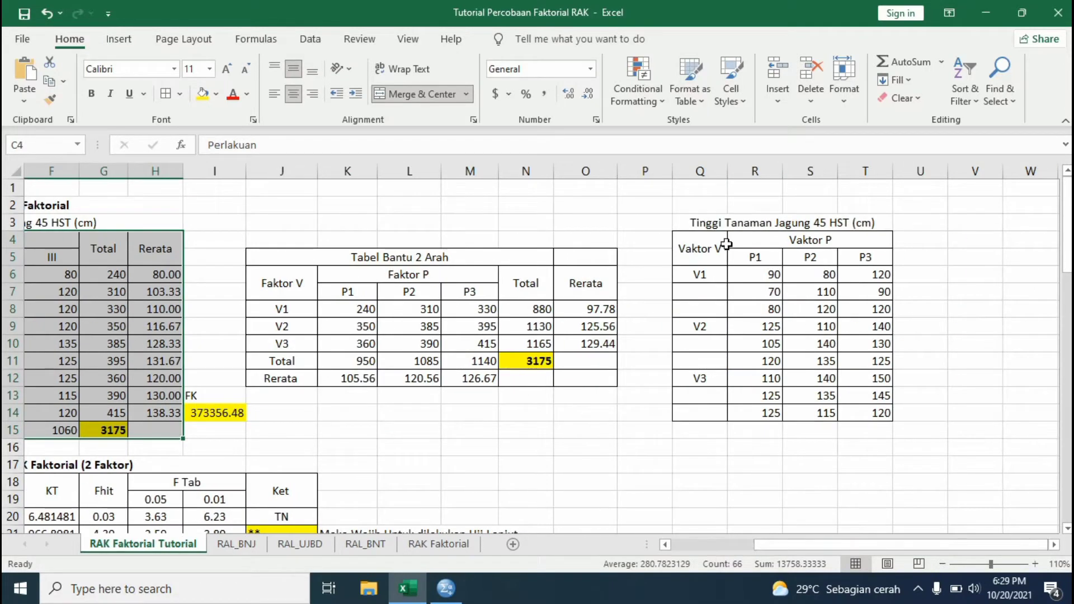
left_click_drag(697, 222, 825, 415)
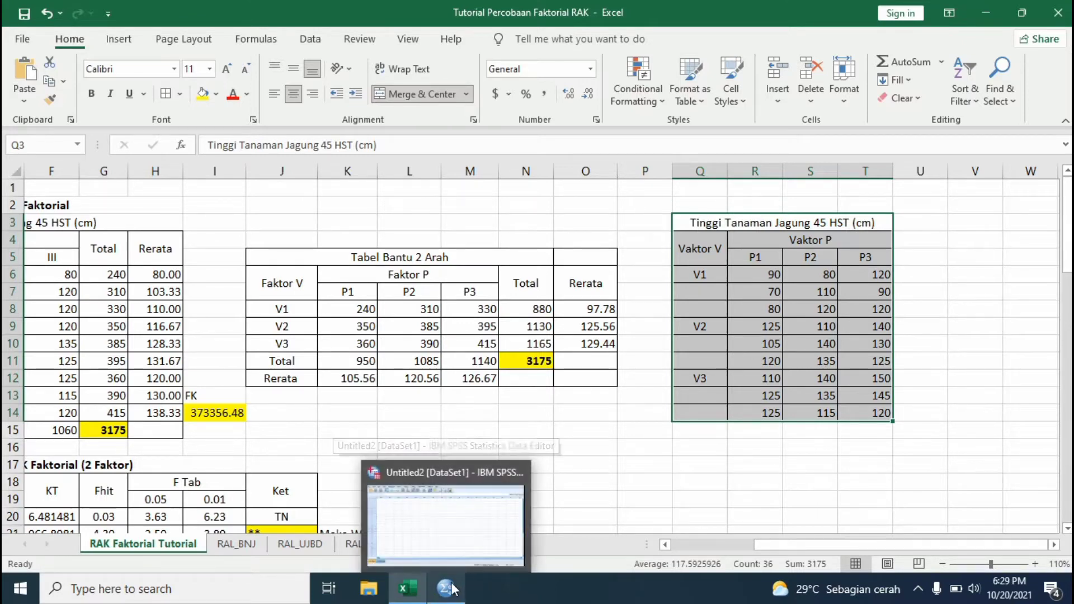
- Switch to the empty dataset in the IBM SPSS Statistics Data Editor and show its variable definitions
left_click(411, 559)
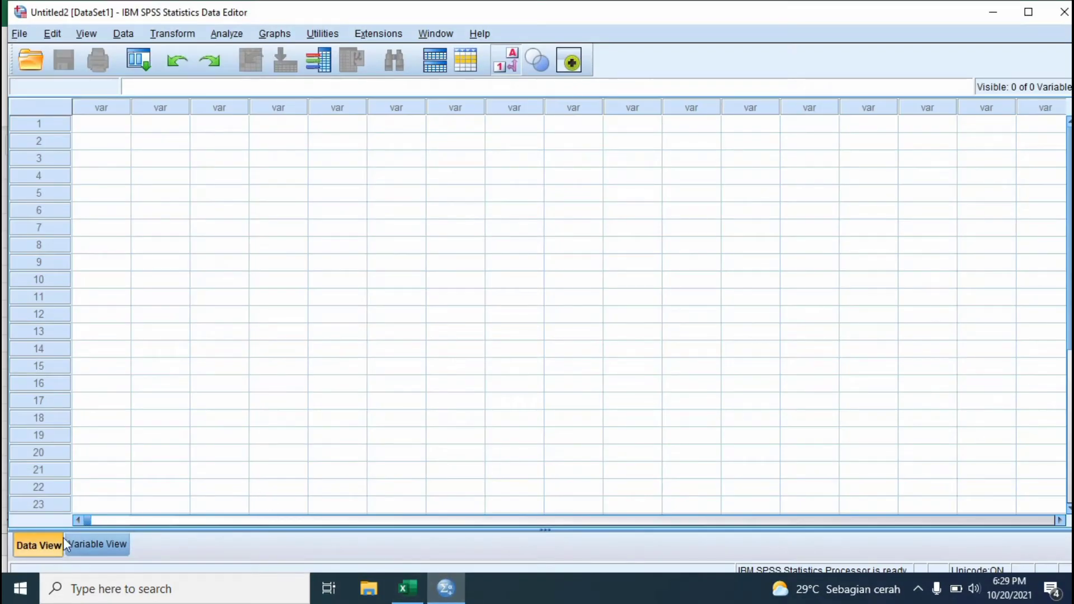
left_click(95, 547)
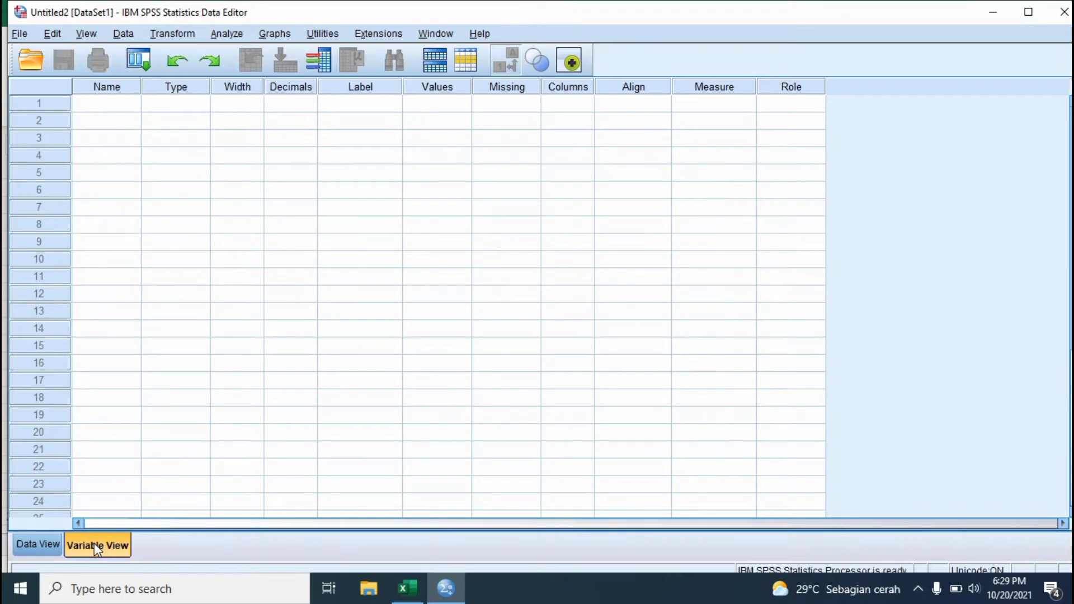
left_click(48, 546)
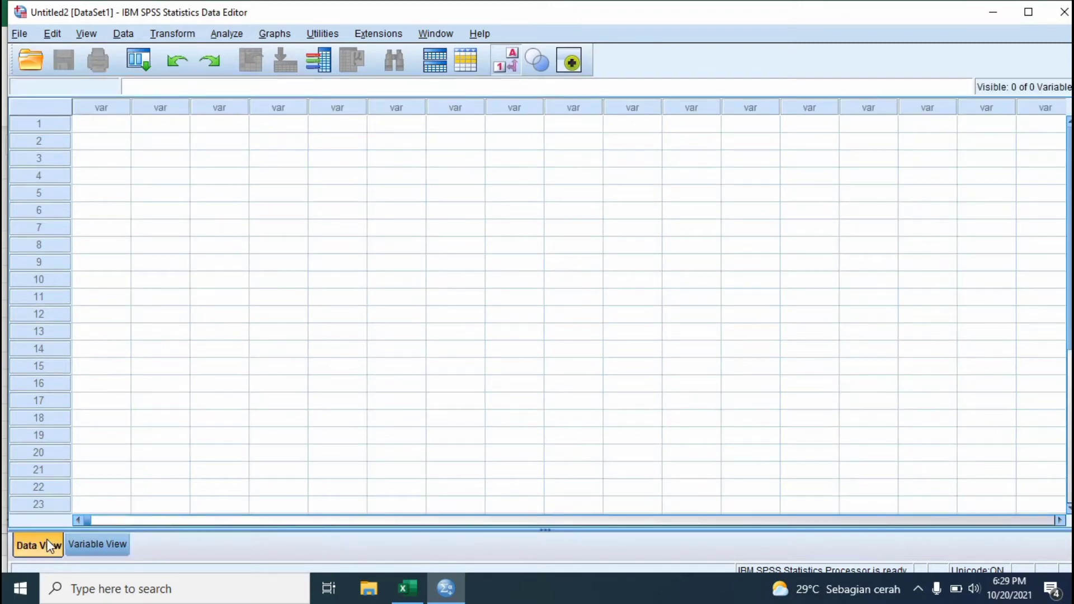
left_click(94, 549)
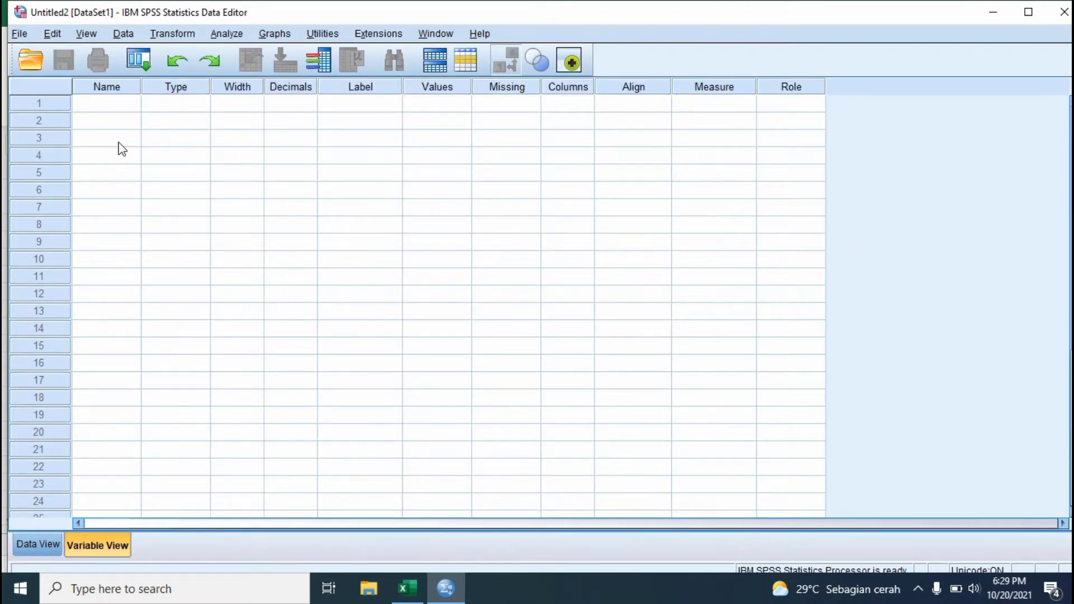
- Define the first two variables with the names Varietas and Pupuk
left_click(125, 108)
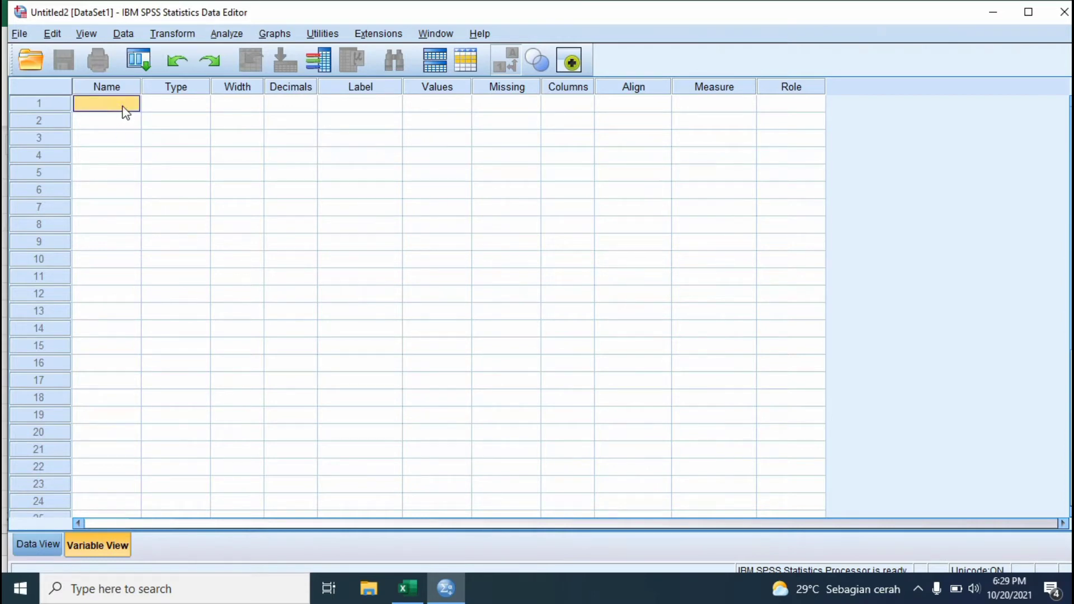
type("Pe")
key("BackSpace")
key("BackSpace")
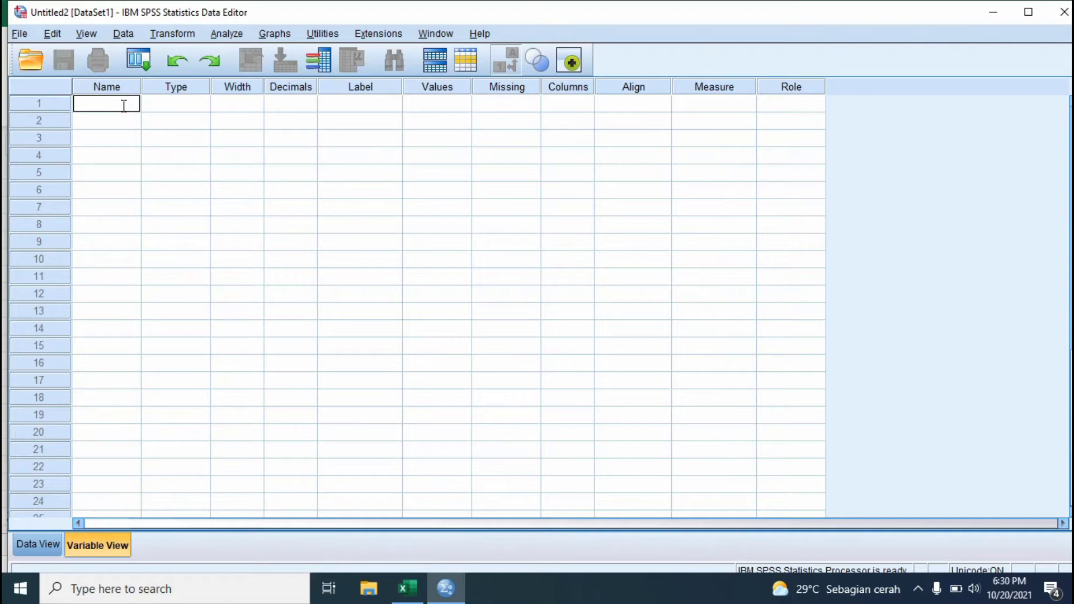
type("Varietas")
left_click(125, 122)
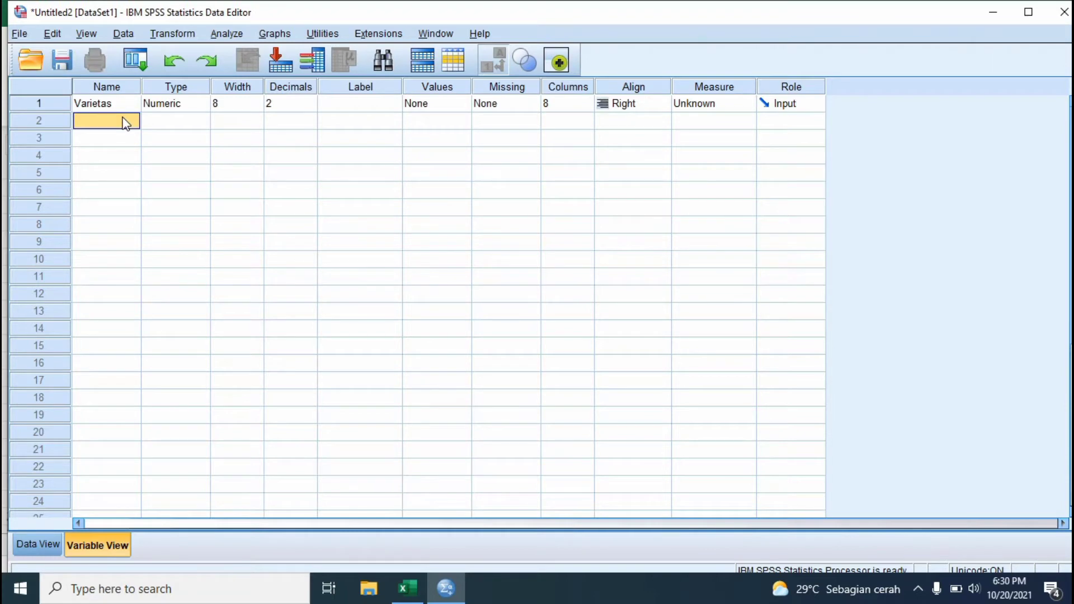
type("Pupuk")
- Define the third and fourth variables with the names Kelompok and TT
left_click(105, 141)
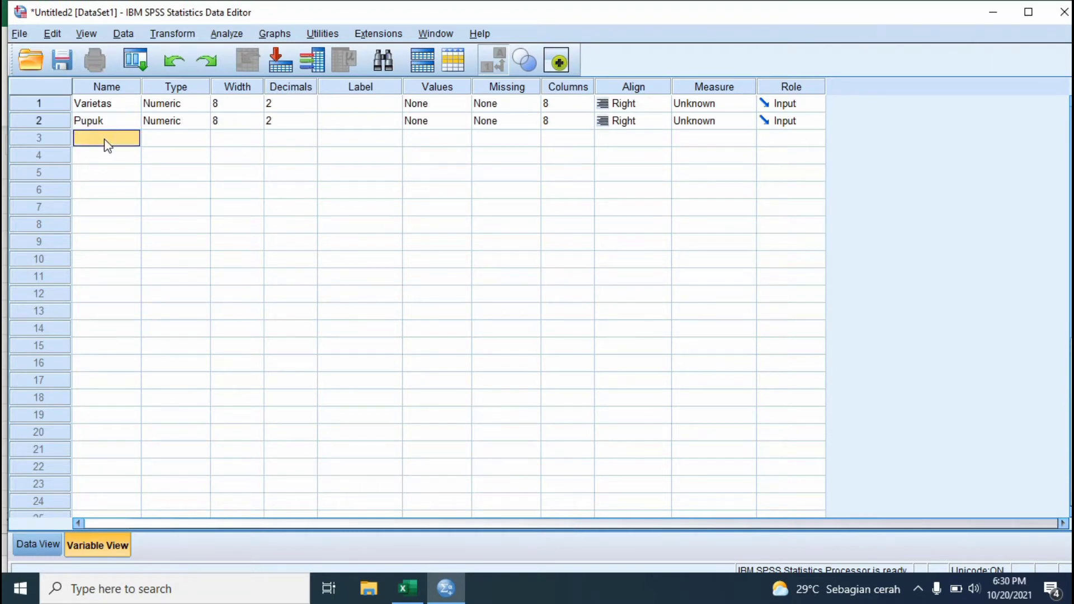
type("Kelompok")
left_click(122, 159)
type("T")
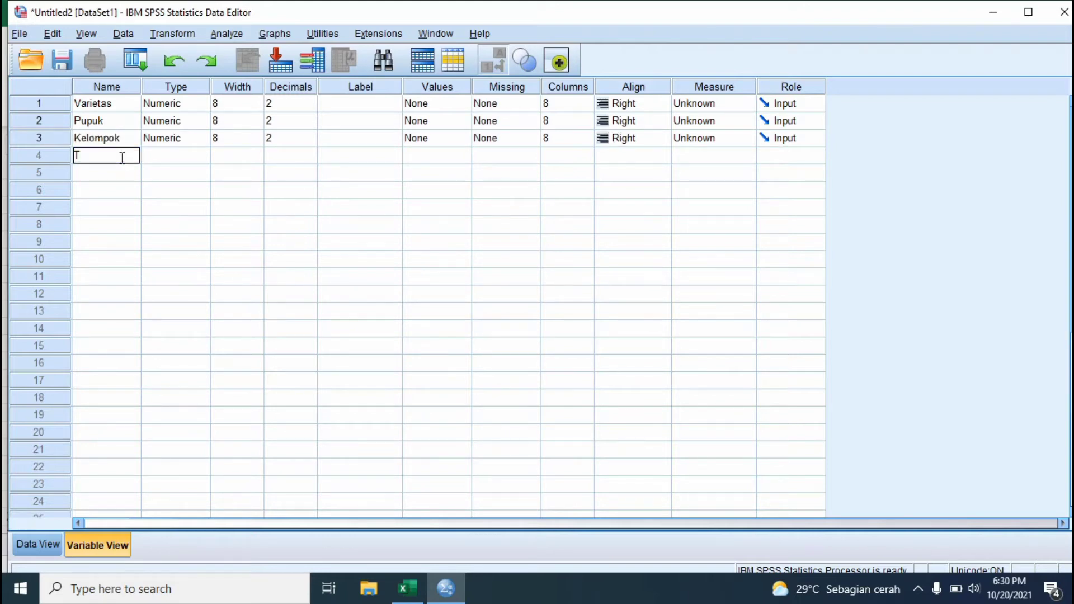
type("inggi")
key("BackSpace")
key("BackSpace")
key("BackSpace")
key("BackSpace")
key("BackSpace")
key("BackSpace")
type("TT")
- Label the four variables Varietas, Pupuk, Kelompok and Tinggi Tanaman, in row order
left_click(353, 107)
type("Varietas")
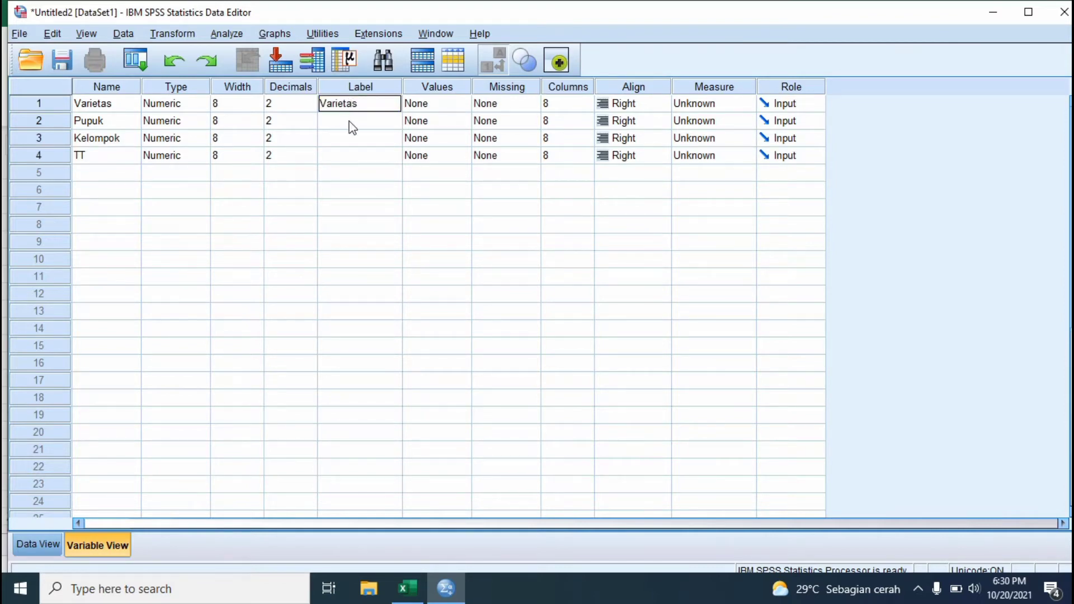
left_click(350, 120)
type("Pupuk")
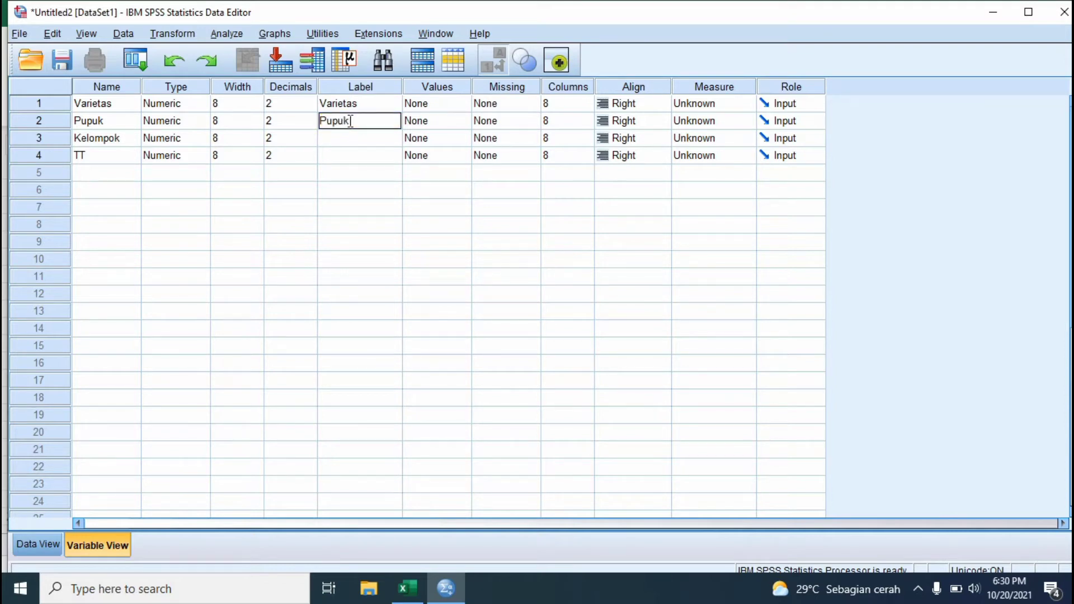
left_click(346, 141)
type("Kelompok")
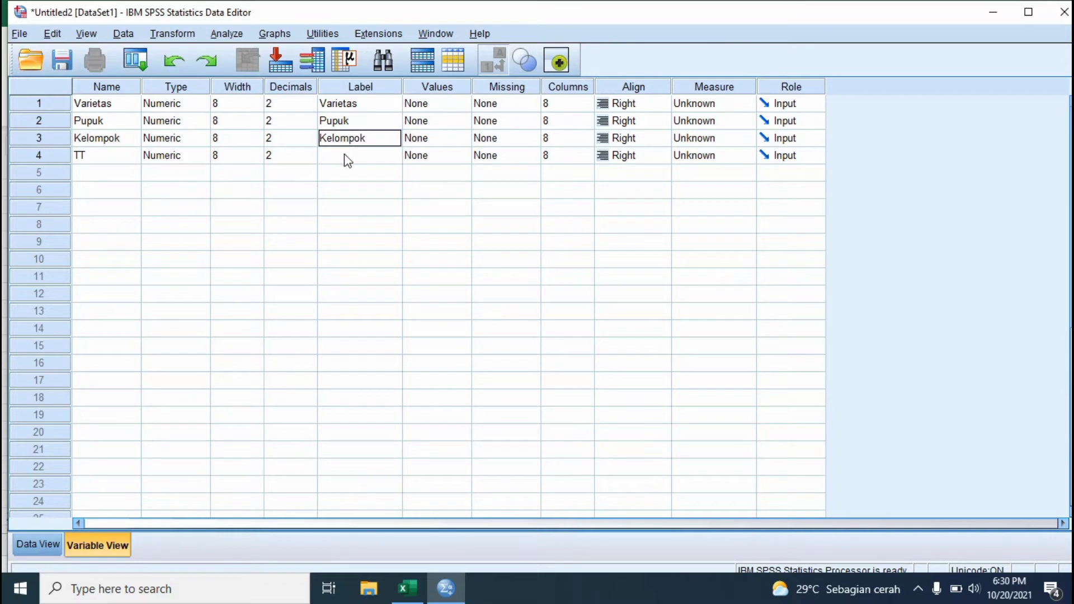
left_click(344, 154)
type("Tinggi")
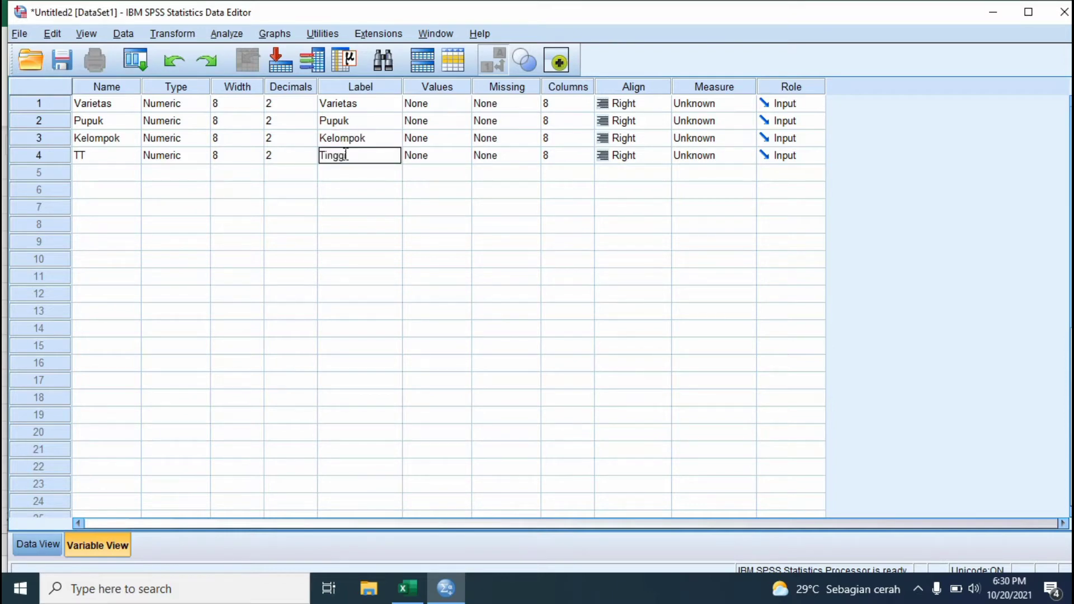
type(" Tanaman")
- Add a value label to the Varietas variable that assigns "Varietas 1" to value 1
left_click(445, 106)
left_click(463, 103)
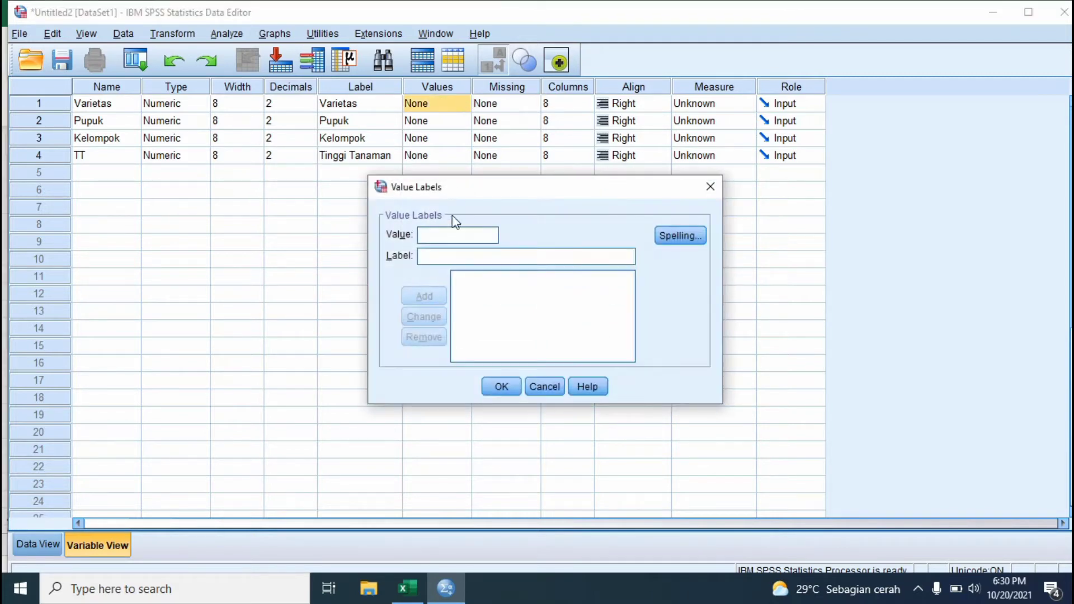
left_click(454, 237)
type("1")
left_click(452, 250)
type("Vari")
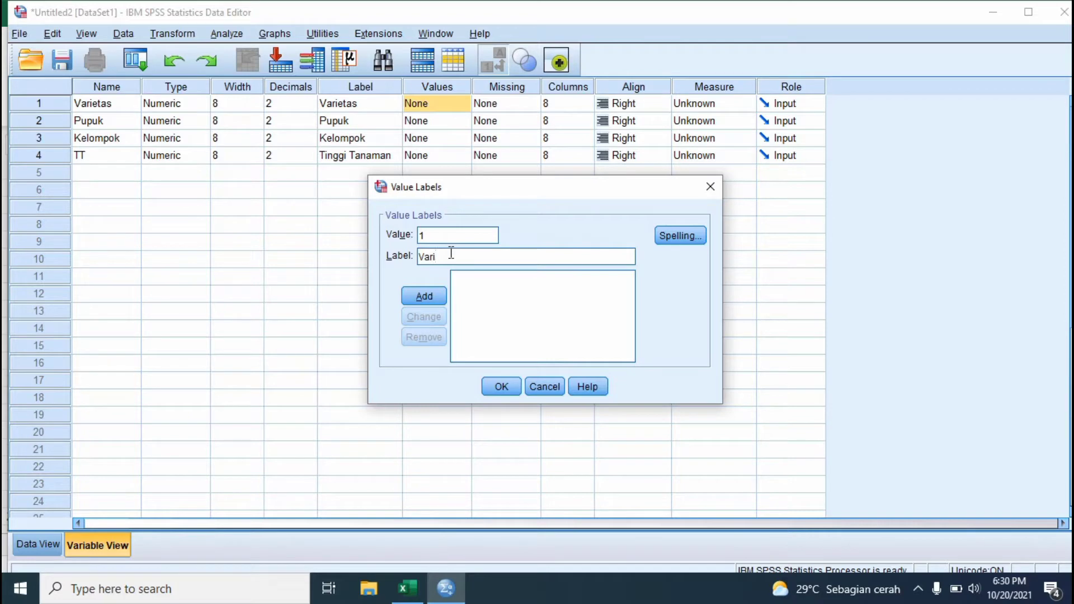
type("etas 1")
left_click(438, 296)
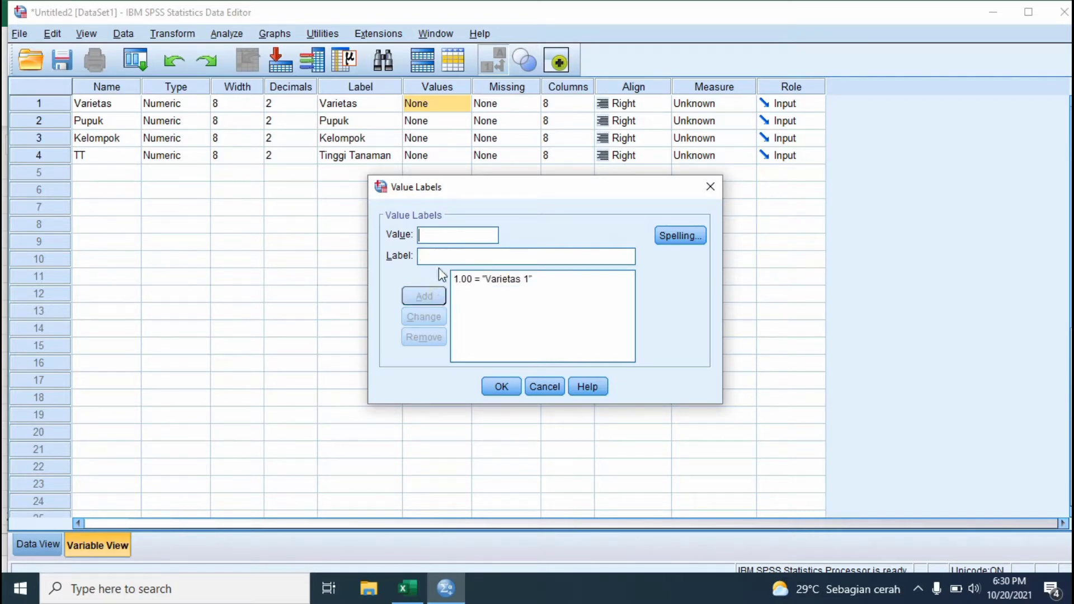
- Add the label "Varietas 2" for value 2 of the Varietas variable
type("2V")
key("BackSpace")
left_click(443, 255)
type("Varietas ")
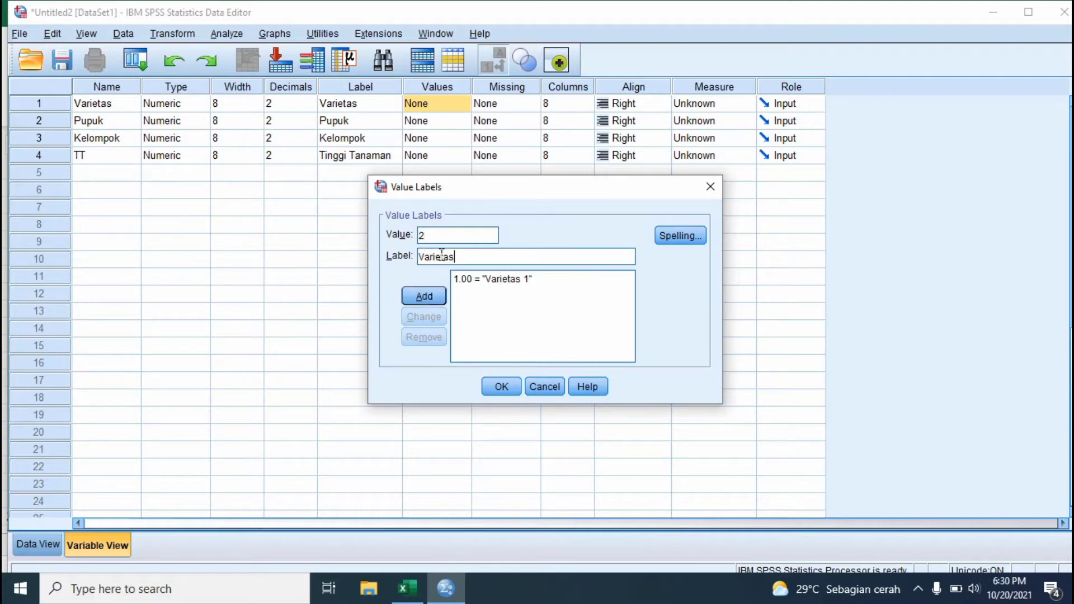
type("2")
left_click(423, 295)
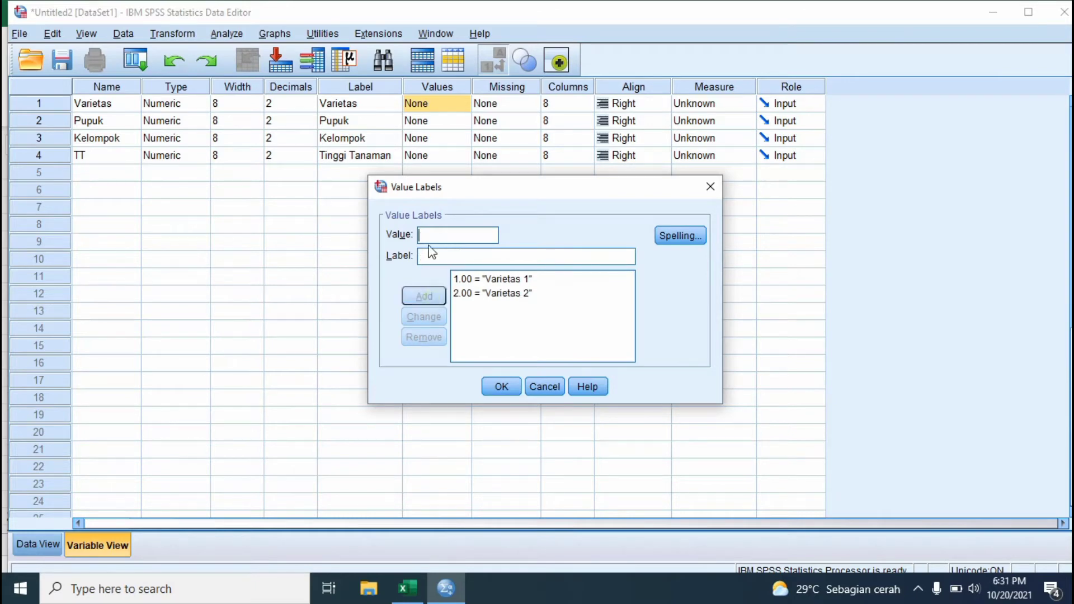
- Add the label "Varietas 3" for value 3 and apply the value labels to the Varietas variable
type("3.00 = \"")
type("Varietas")
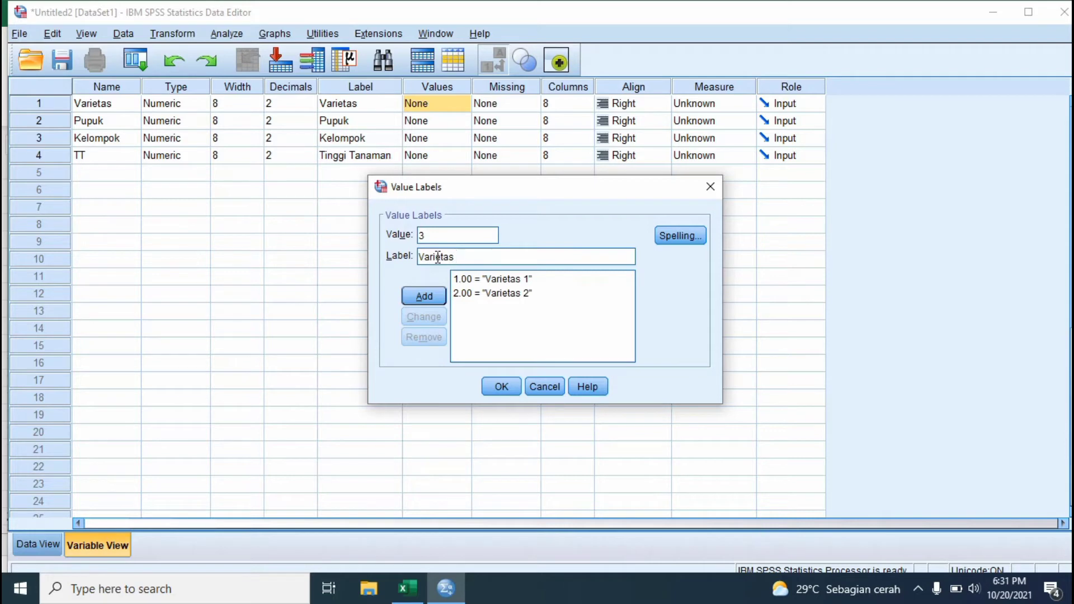
type(" 3")
left_click(425, 295)
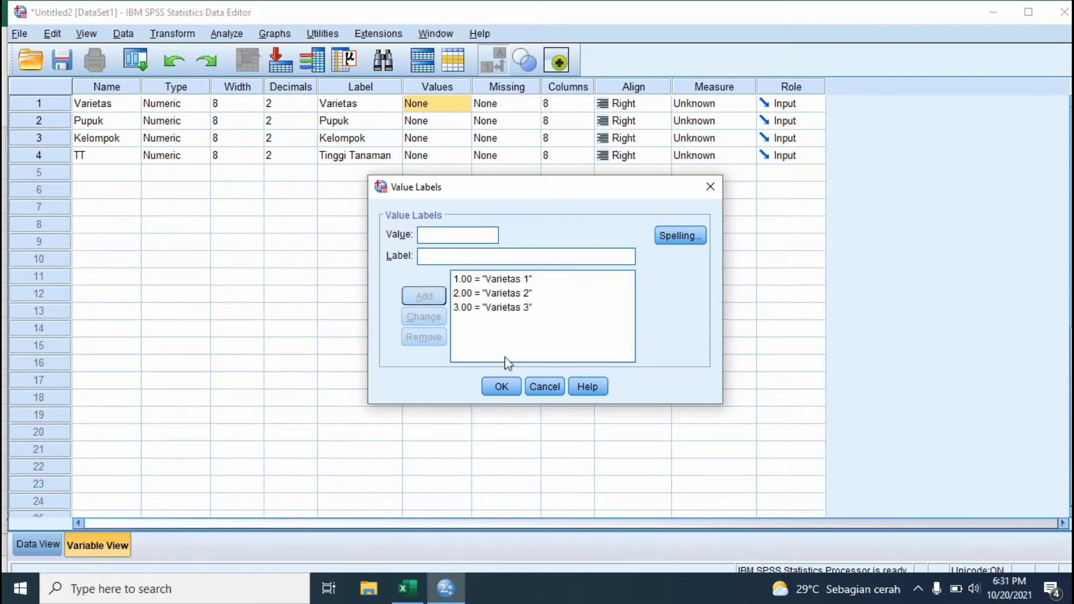
left_click(501, 386)
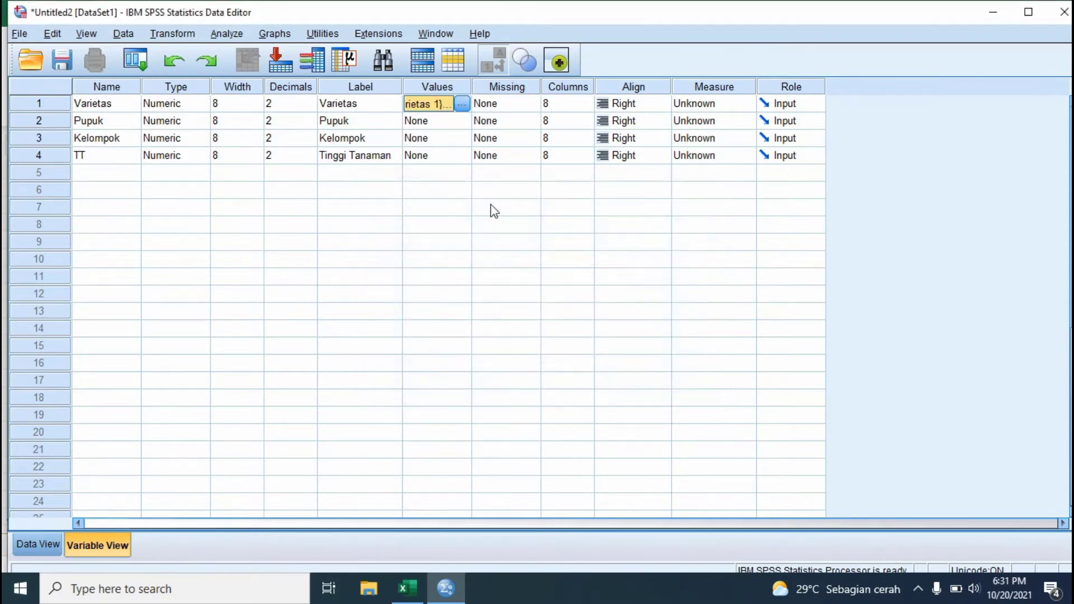
- Add a value label to the Pupuk variable that assigns "Pupuk 100 Kg/Ha" to value 1
left_click(456, 122)
left_click(461, 121)
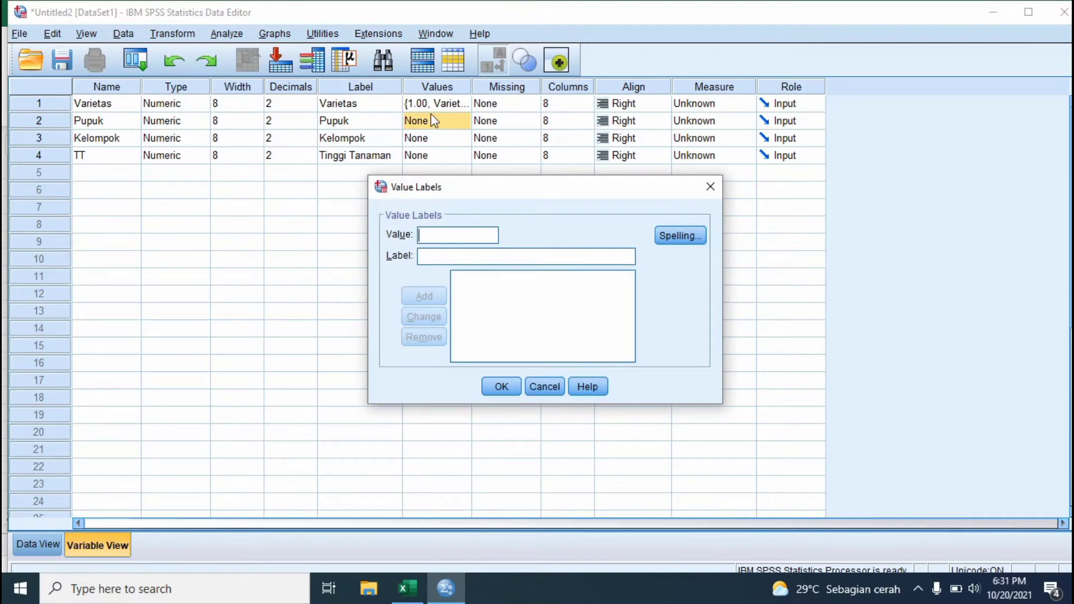
left_click(448, 234)
type("1")
left_click(442, 255)
type("Pupuk 100 ")
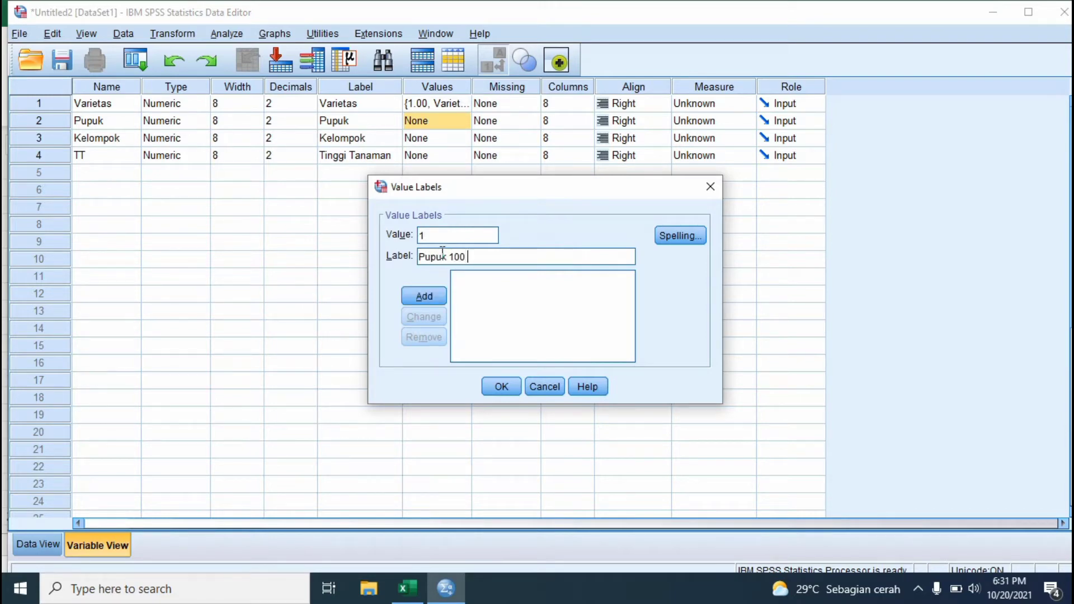
type("Kg/Ha")
left_click(440, 300)
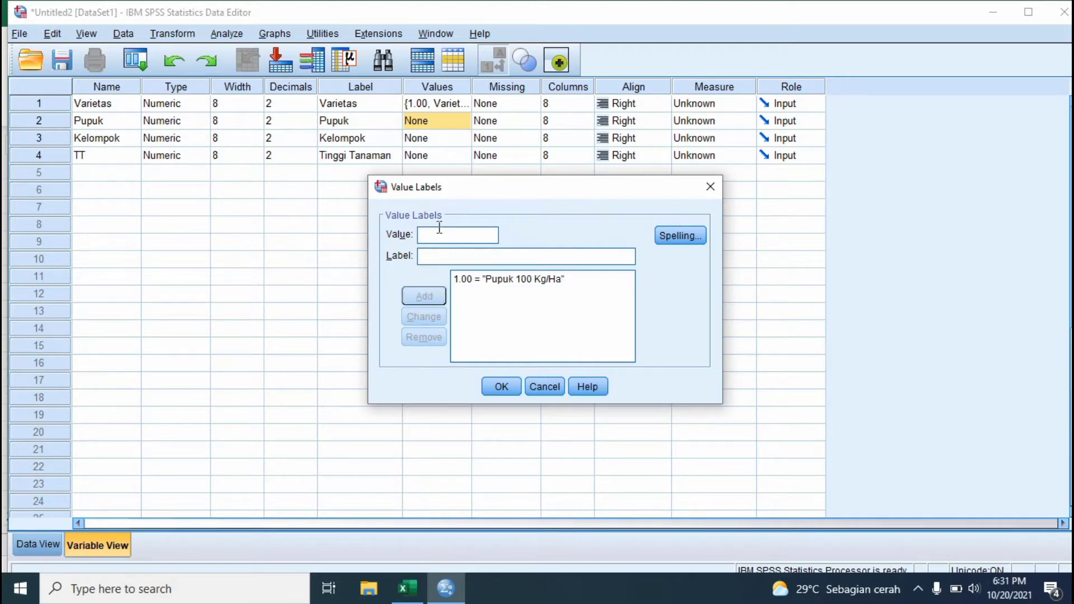
- Add the label "Pupuk 200 Kg/ha" for value 2 of the Pupuk variable
type("2")
left_click(441, 253)
type("Pupuk 200 ")
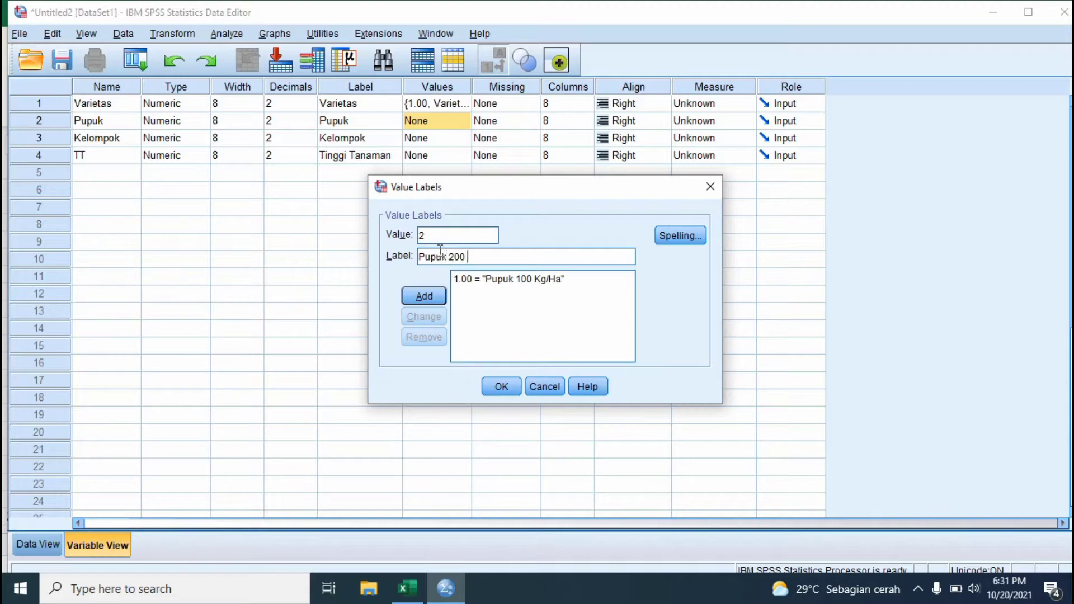
type("Kg/ha")
left_click(428, 296)
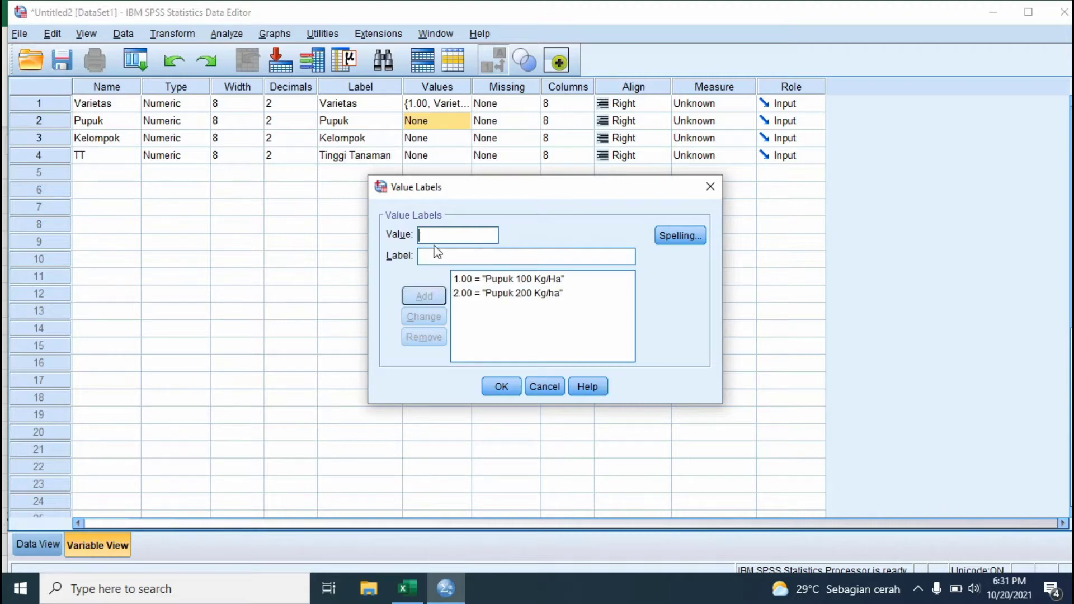
- Add the label "Pupuk 300 Kg/ha" for value 3 and apply the value labels to the Pupuk variable
type("3")
type("Pupuk 300")
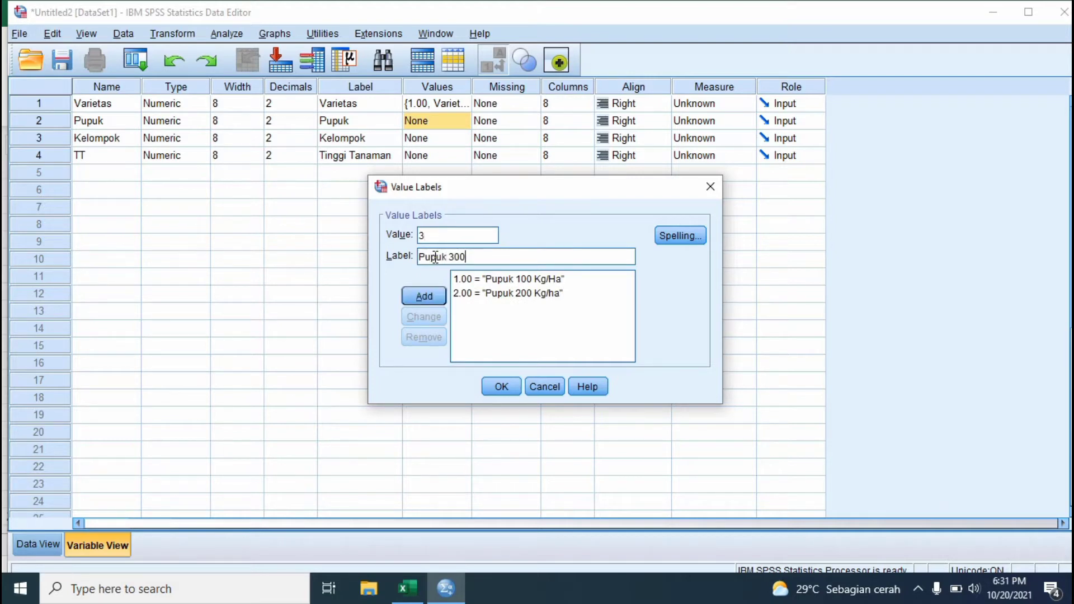
type(" Kg/ha")
left_click(424, 296)
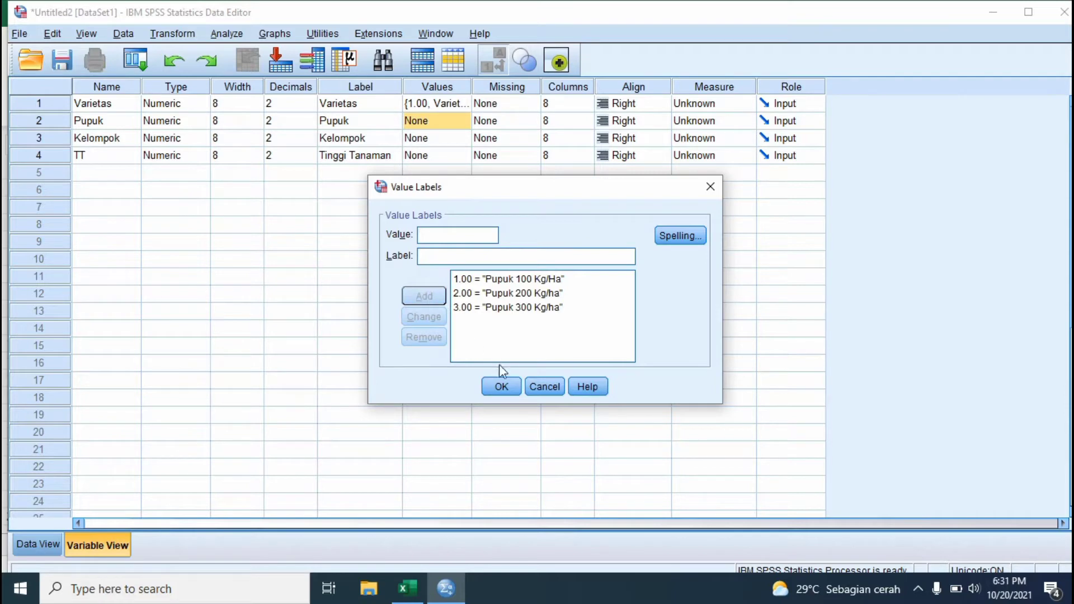
left_click(502, 385)
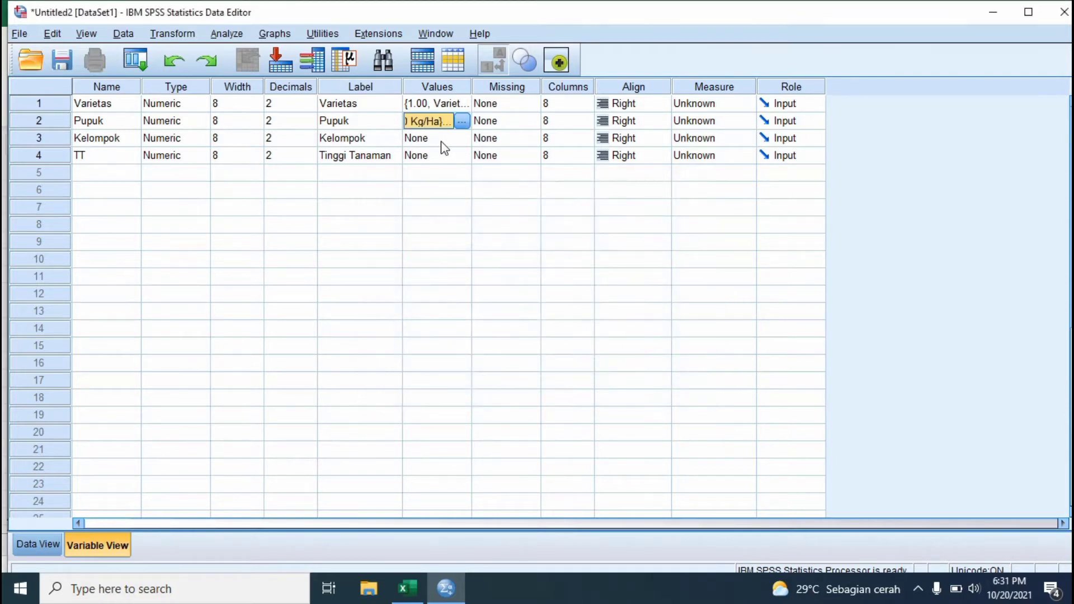
- Add a value label to the Kelompok variable that assigns "Kelompok" to value 1
left_click(442, 142)
left_click(462, 137)
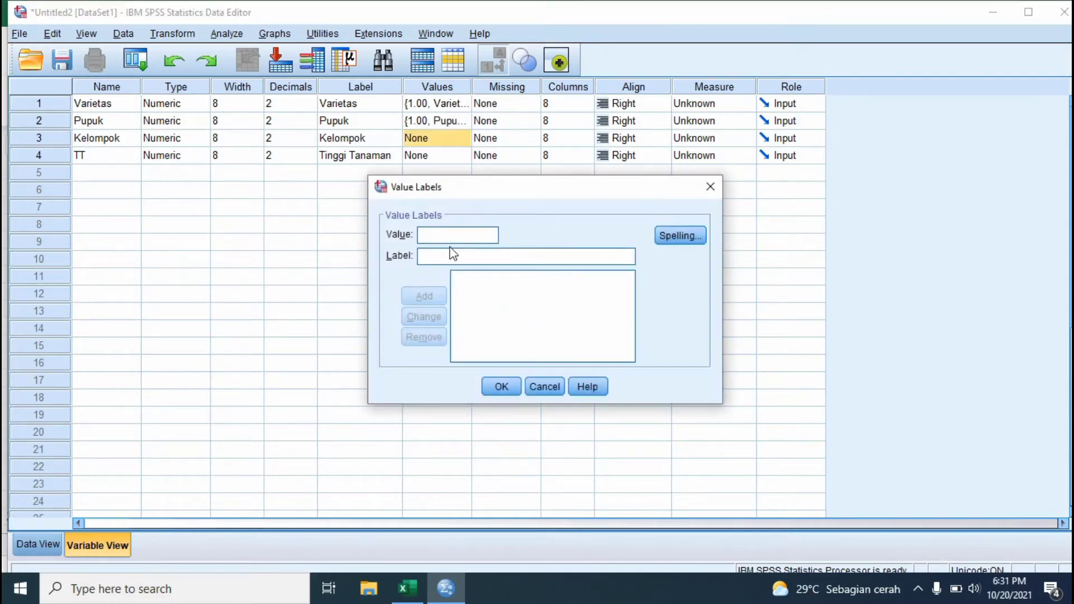
type("1.00 = \"")
type("Kelo")
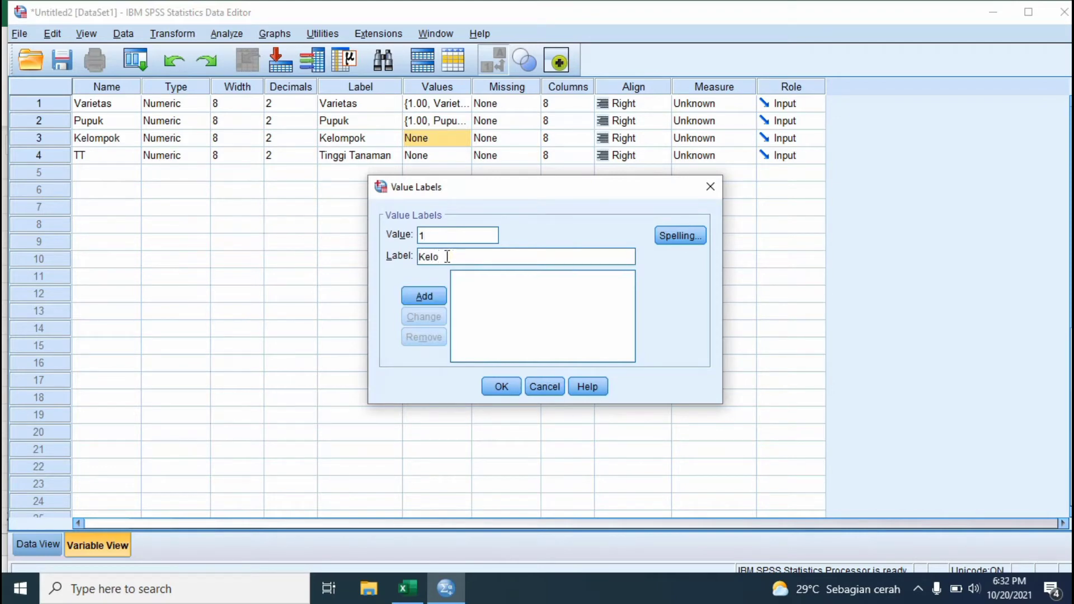
type("mpok")
left_click(424, 296)
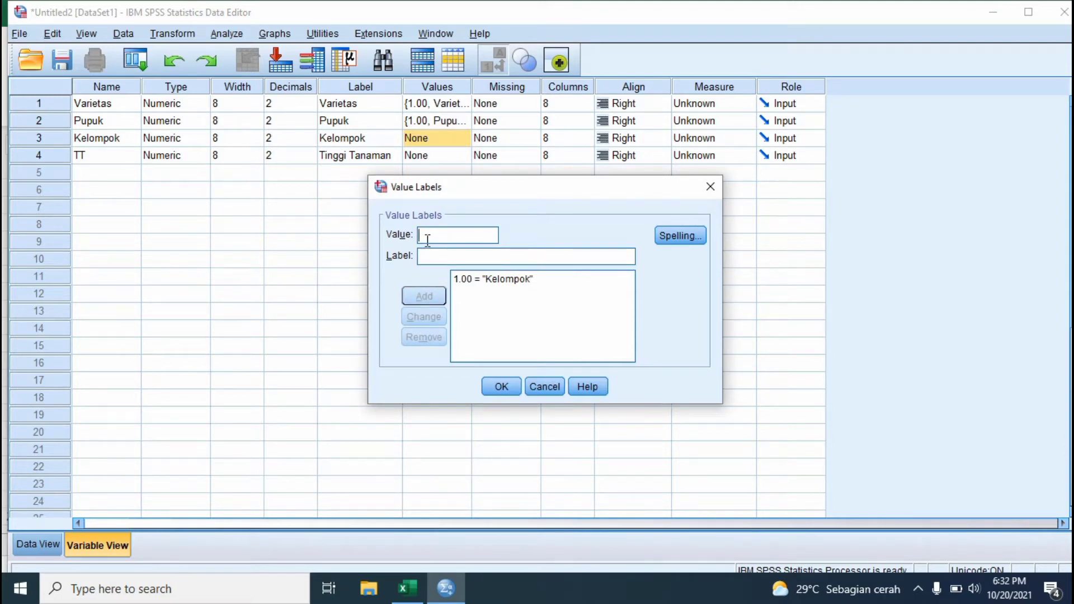
- Add the label "Kelompok 2" for value 2 of the Kelompok variable
type("2")
type("Kelompo")
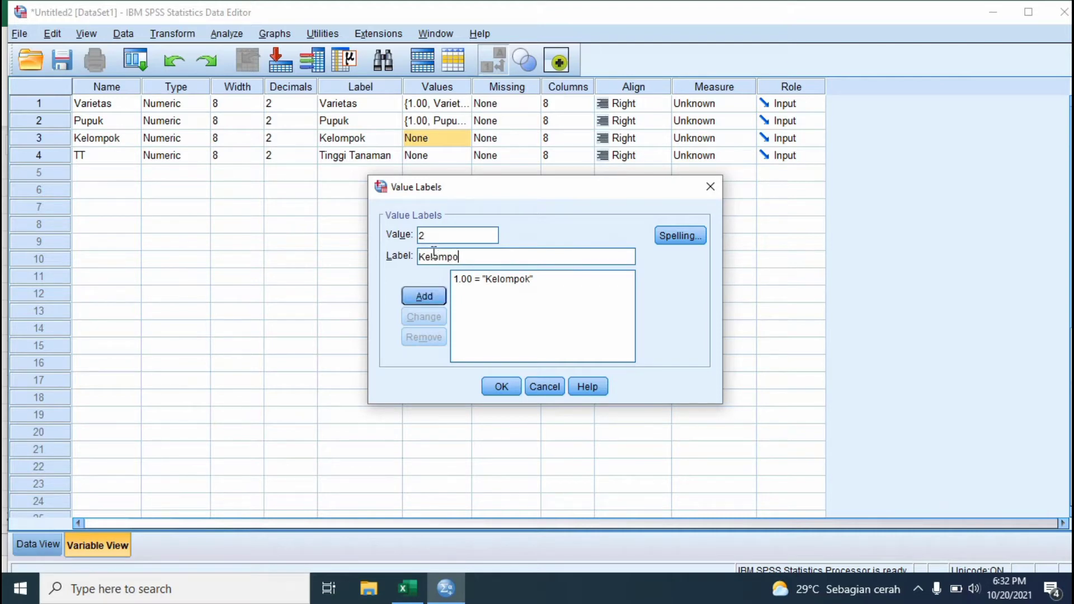
type("k 2")
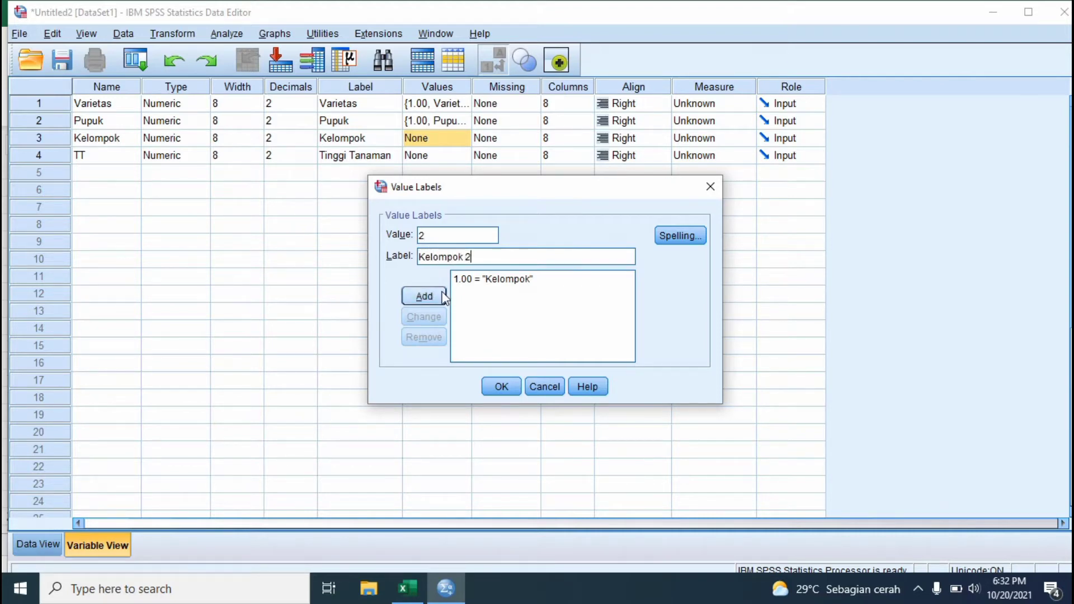
left_click(421, 297)
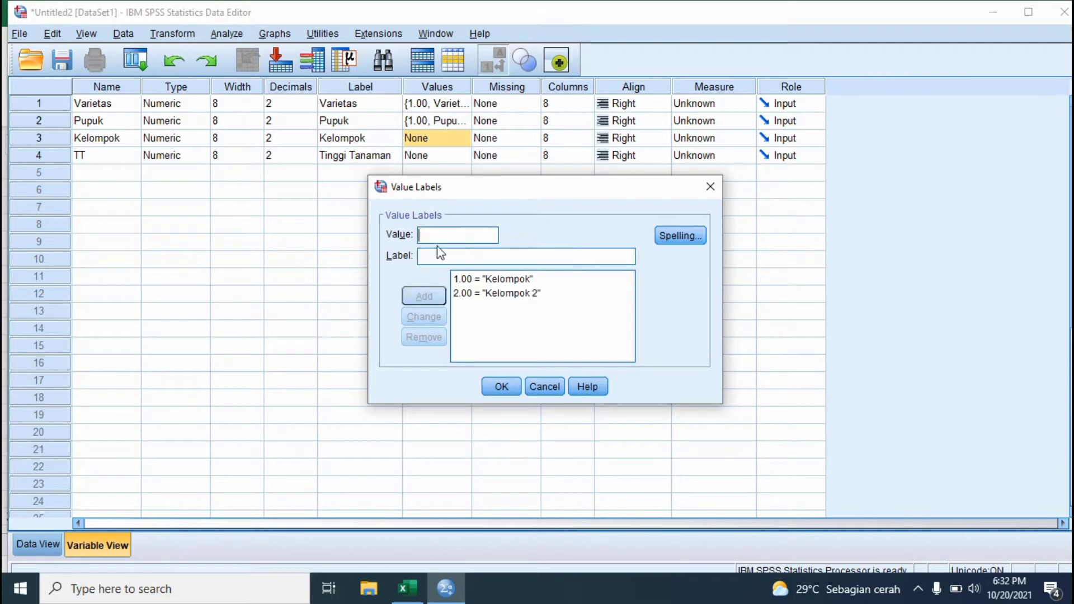
- Add the label "Kelompok 3" for value 3 and apply the value labels to the Kelompok variable
type("3")
type("Kelompo")
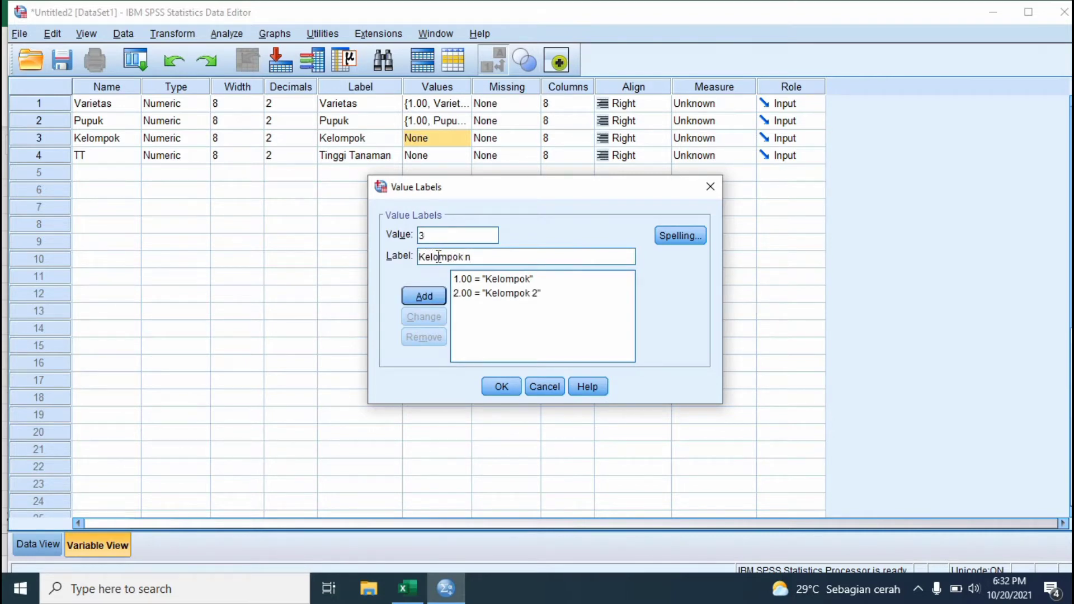
type("k 3")
left_click(424, 296)
left_click(502, 388)
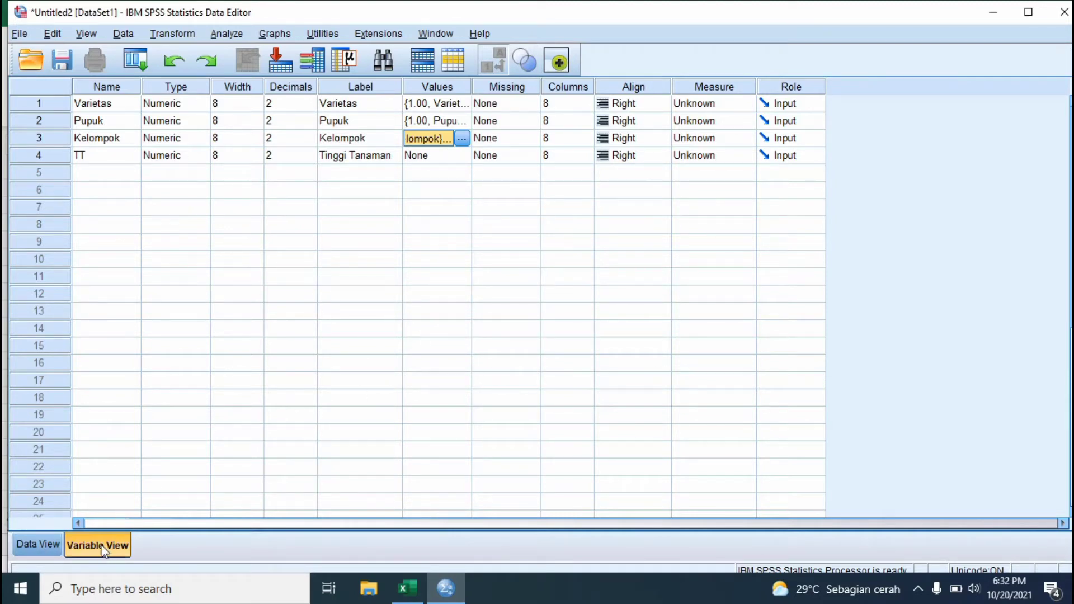
- Display the SPSS data grid, switch to Excel and examine the three V1 replicate heights under P1 in the plant height table
left_click(44, 546)
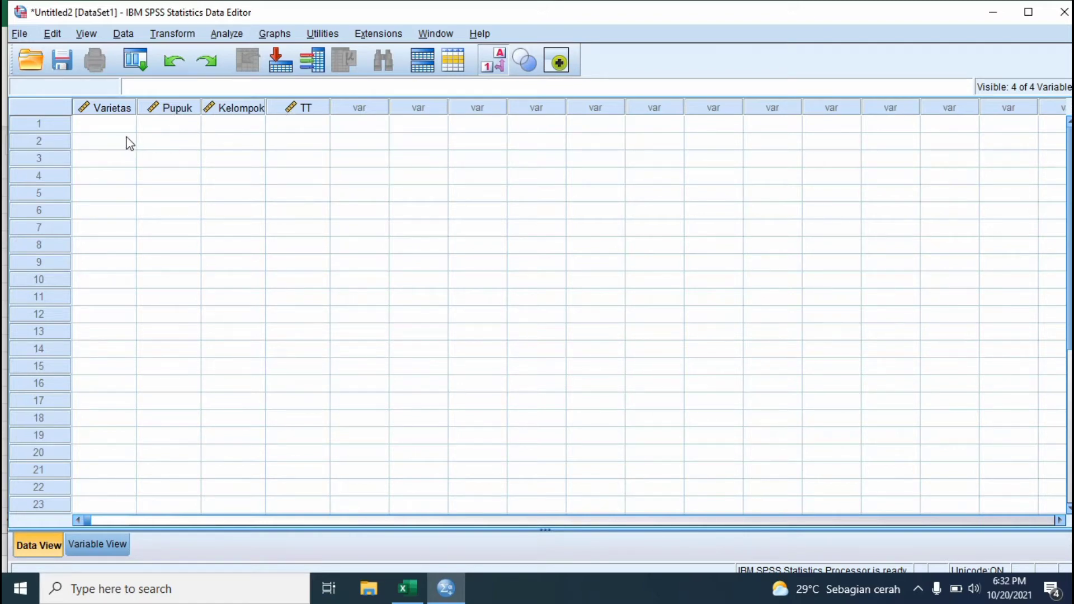
left_click(407, 588)
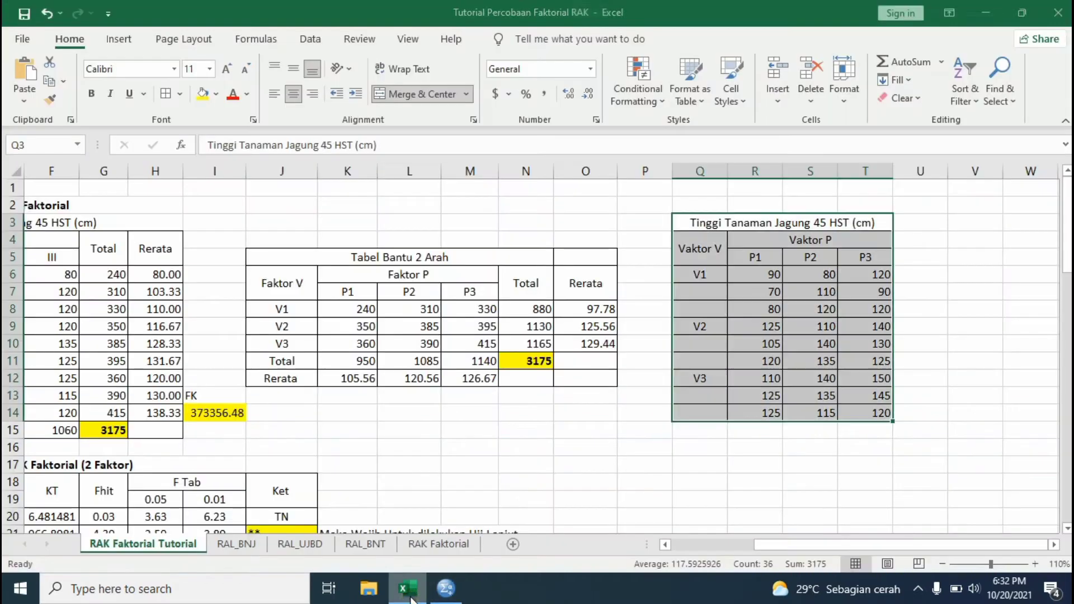
left_click(747, 314)
left_click(708, 277)
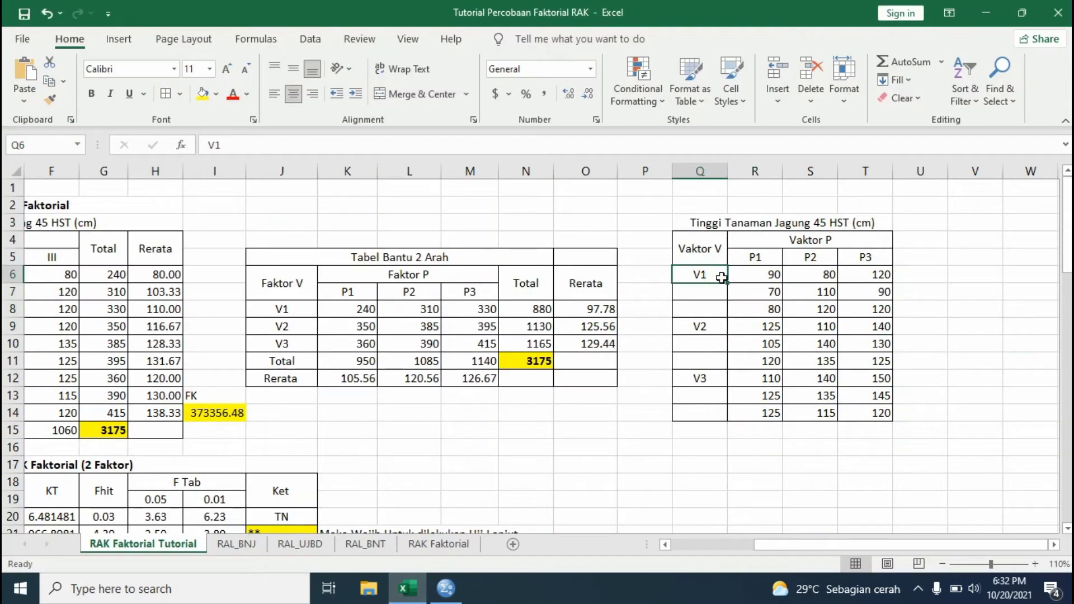
left_click(743, 276)
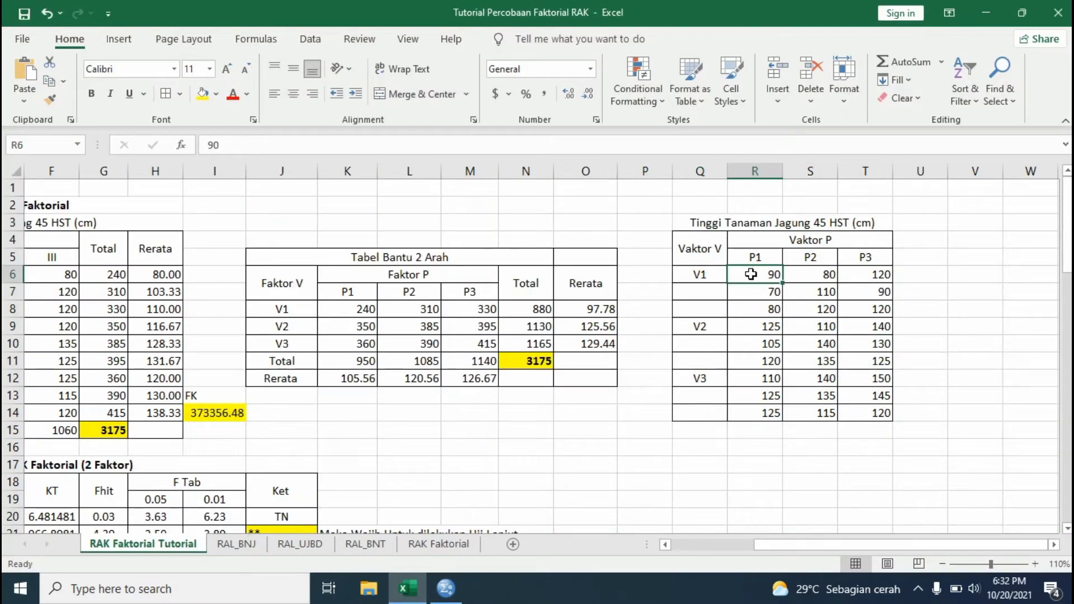
left_click(753, 295)
left_click(754, 309)
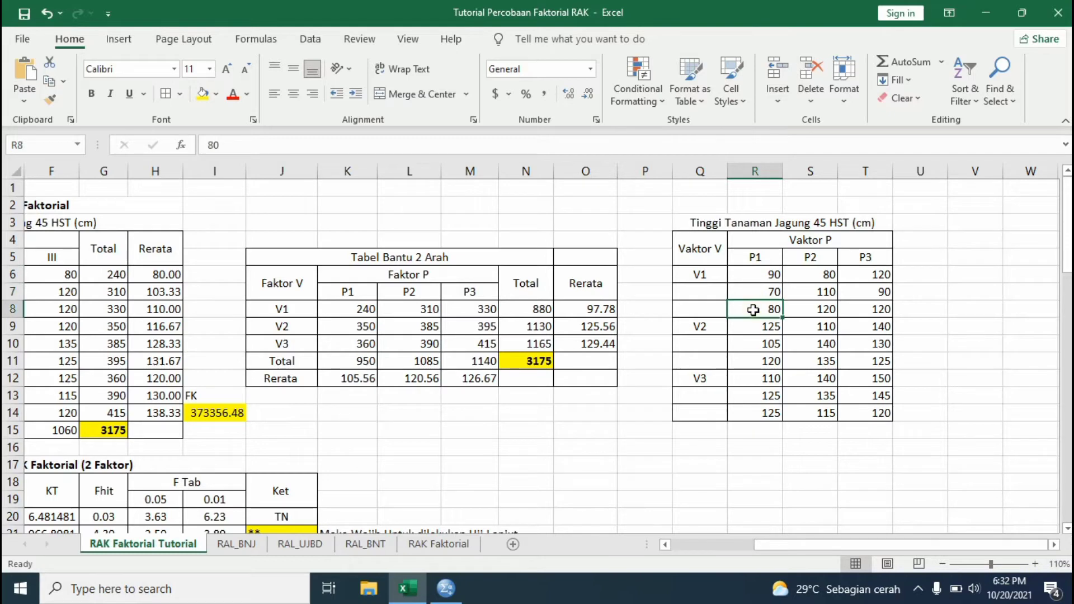
- Examine how the variety levels V1, V2 and V3 are spread over rows 6 to 14 of the plant height table
left_click(711, 278)
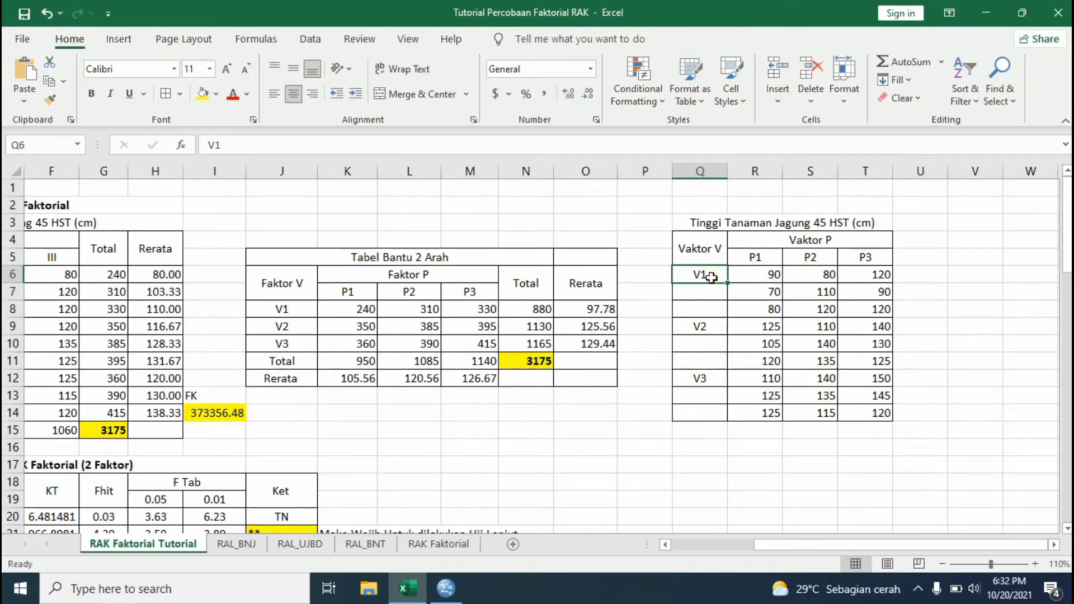
left_click(707, 293)
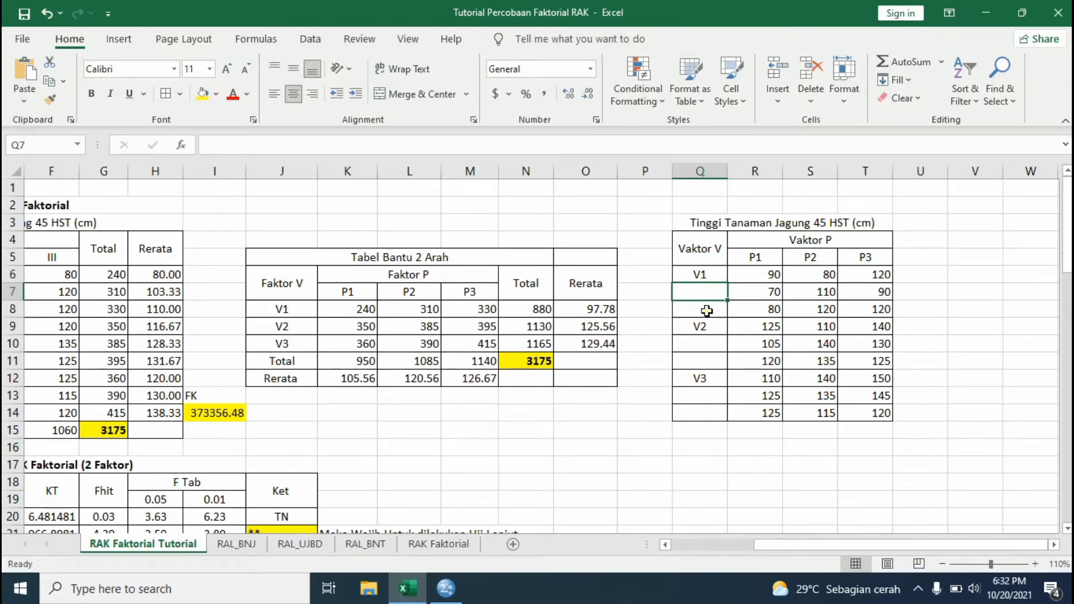
left_click(708, 311)
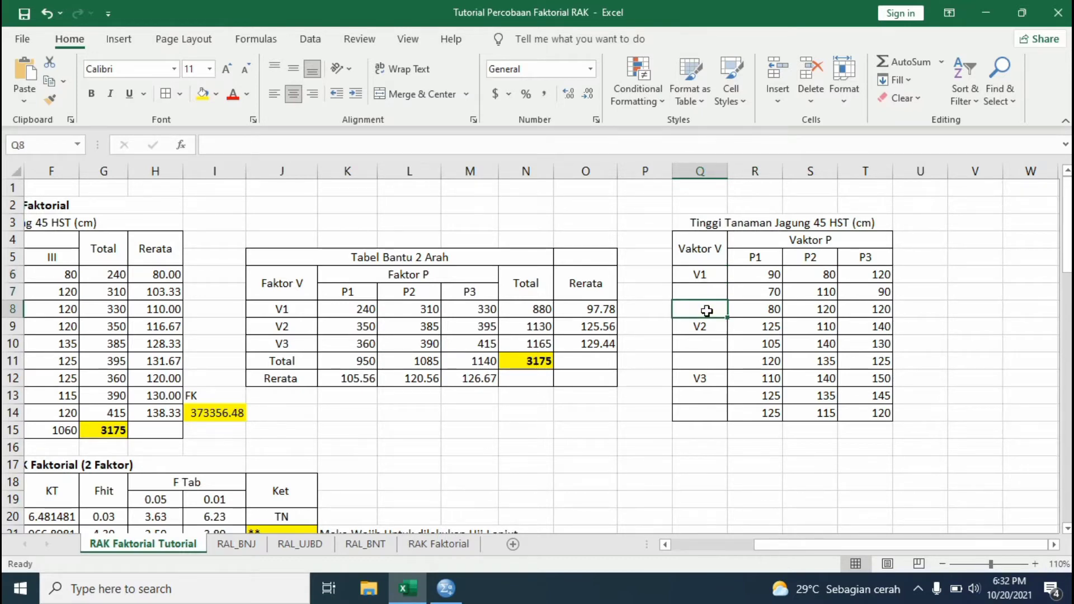
left_click(704, 325)
left_click(701, 344)
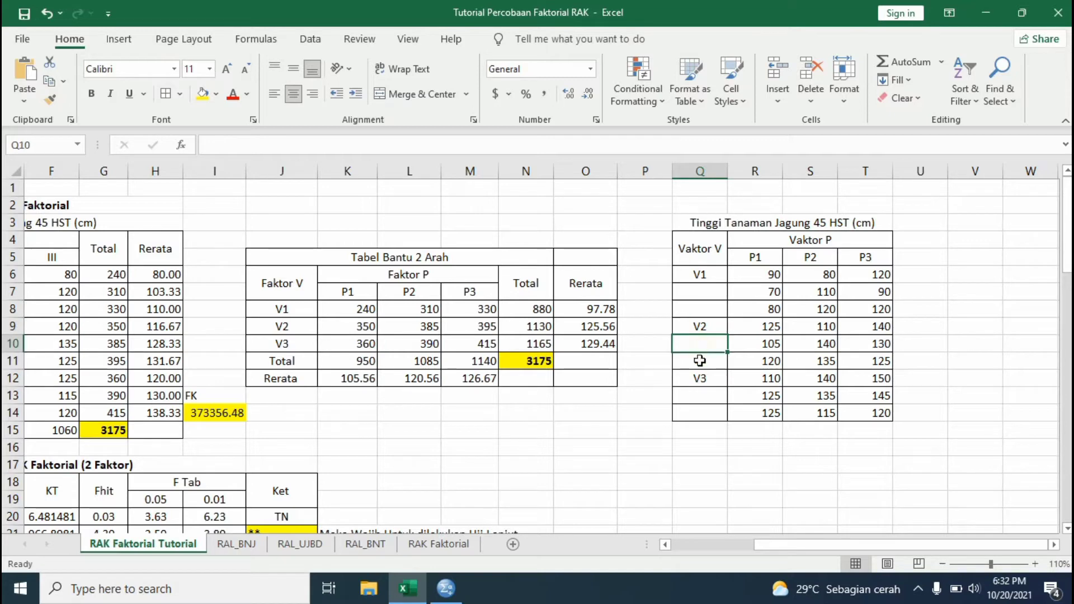
left_click(700, 363)
left_click(702, 379)
left_click(702, 395)
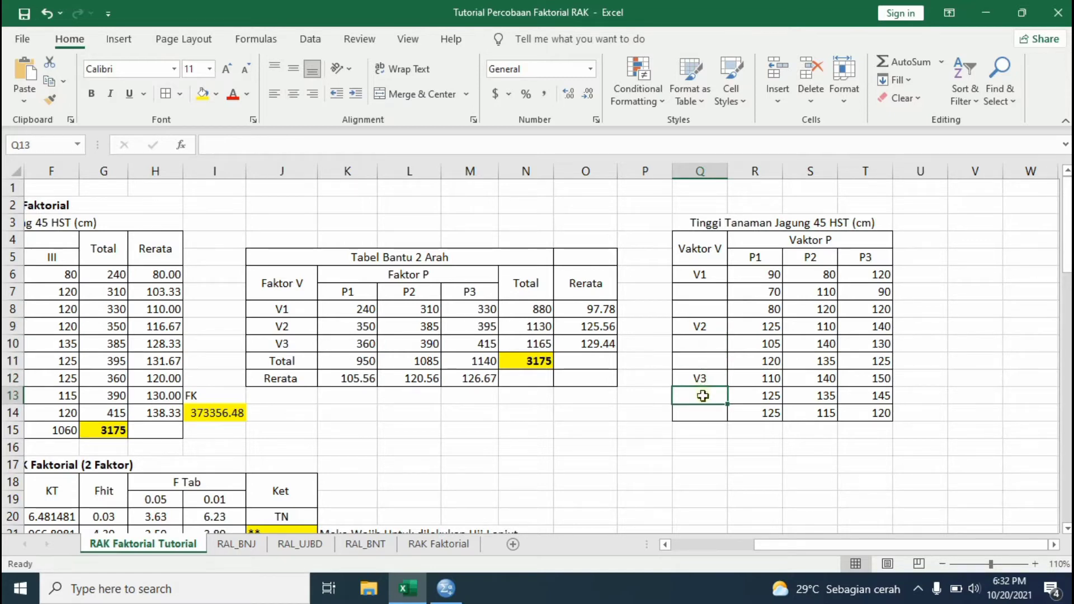
left_click(703, 410)
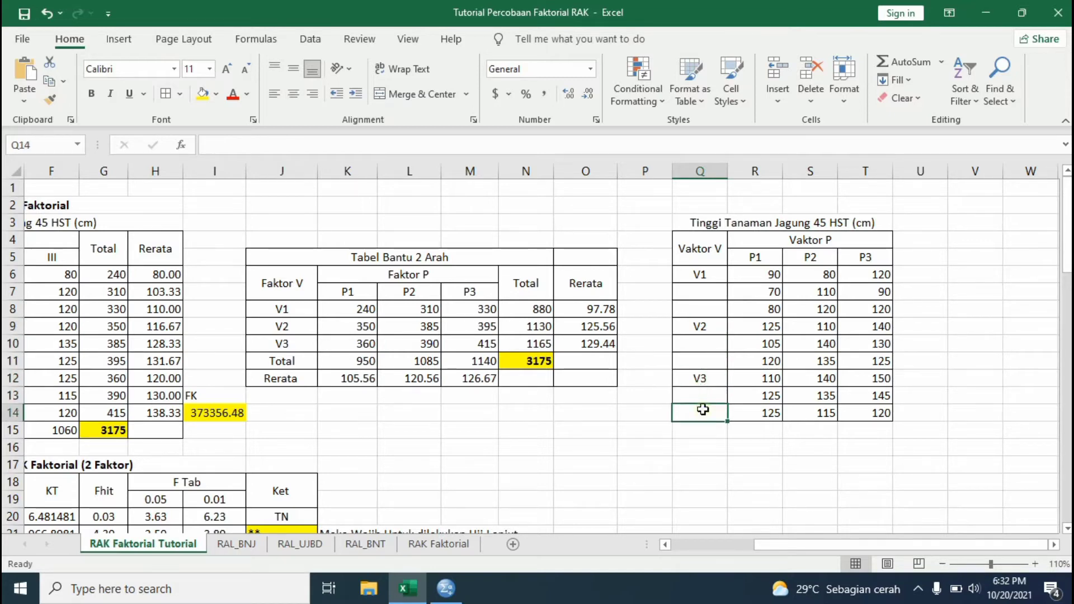
- Switch to SPSS and fill Varietas rows 1–9 with value 1 three times, value 2 three times and value 3 three times
left_click(442, 586)
left_click(118, 122)
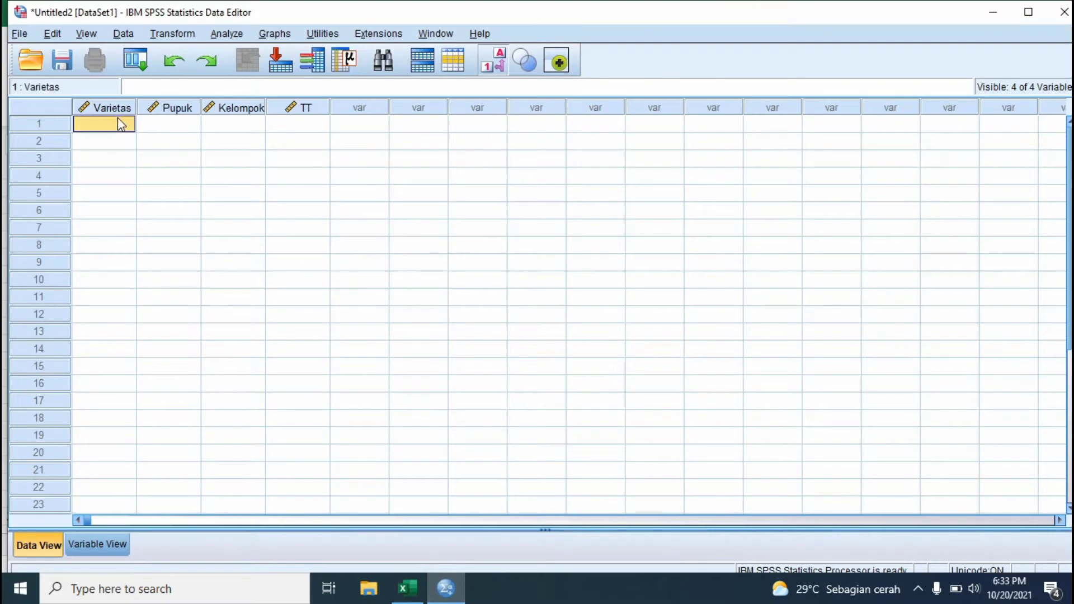
type("1")
key("Return")
type("1")
key("Return")
type("1")
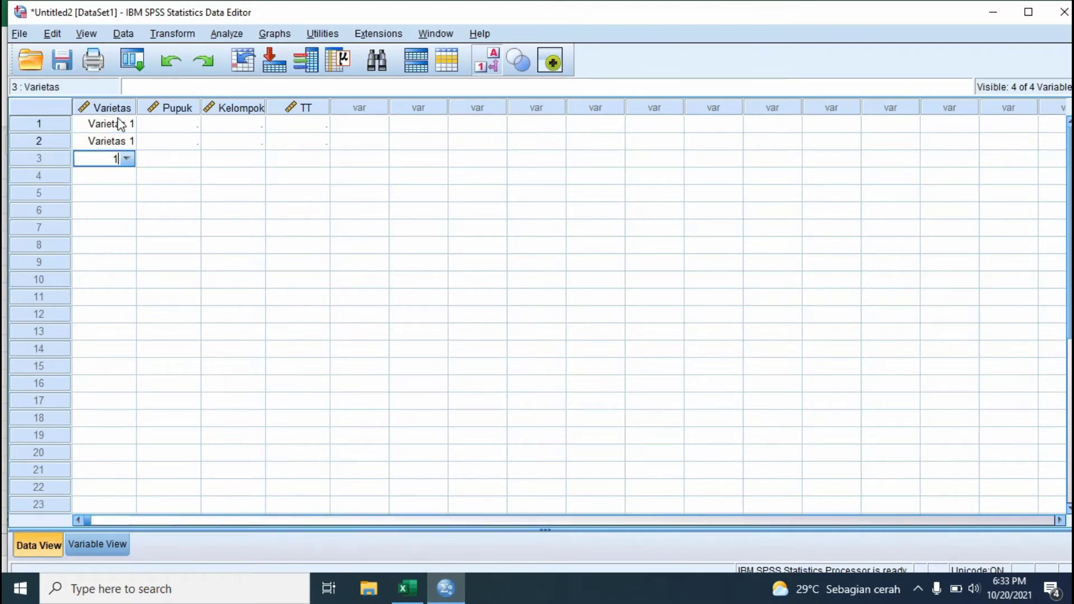
key("Return")
type("2")
key("Return")
type("2")
key("Return")
type("2")
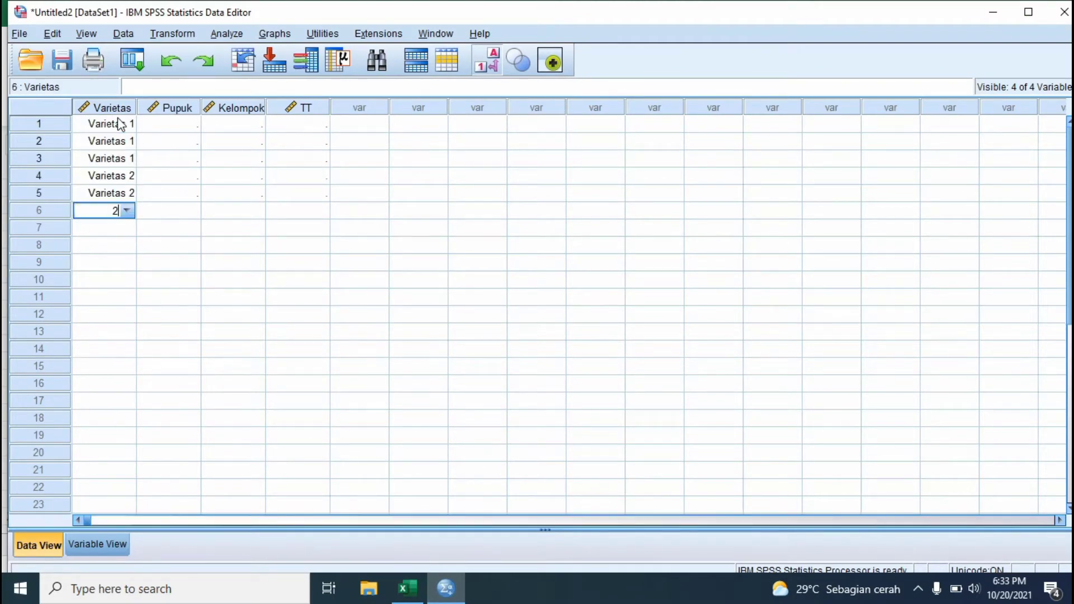
key("Return")
type("3")
key("Return")
type("3")
key("Return")
type("3")
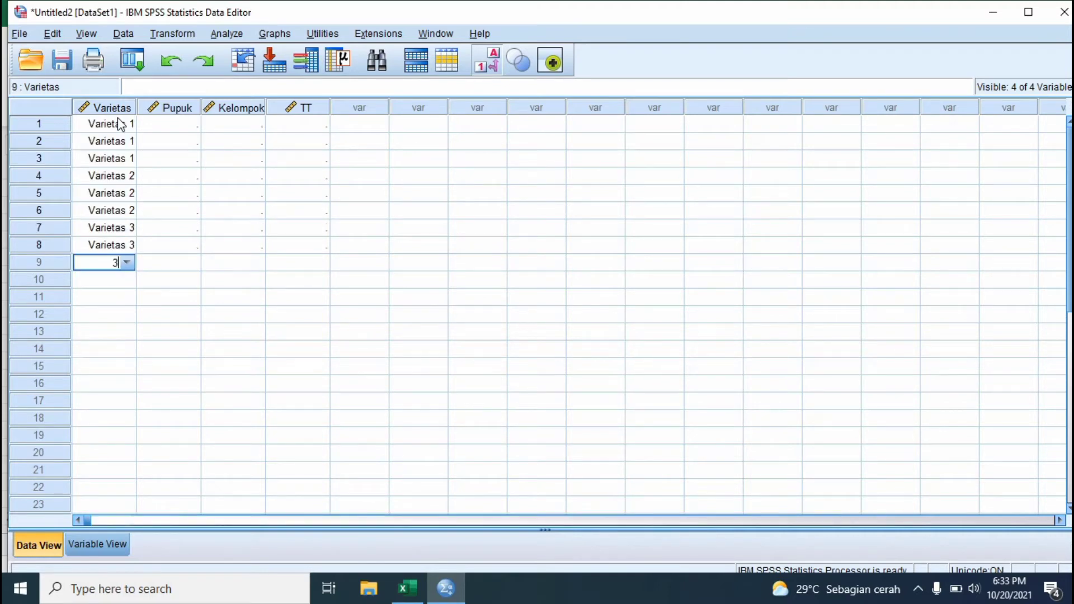
key("Return")
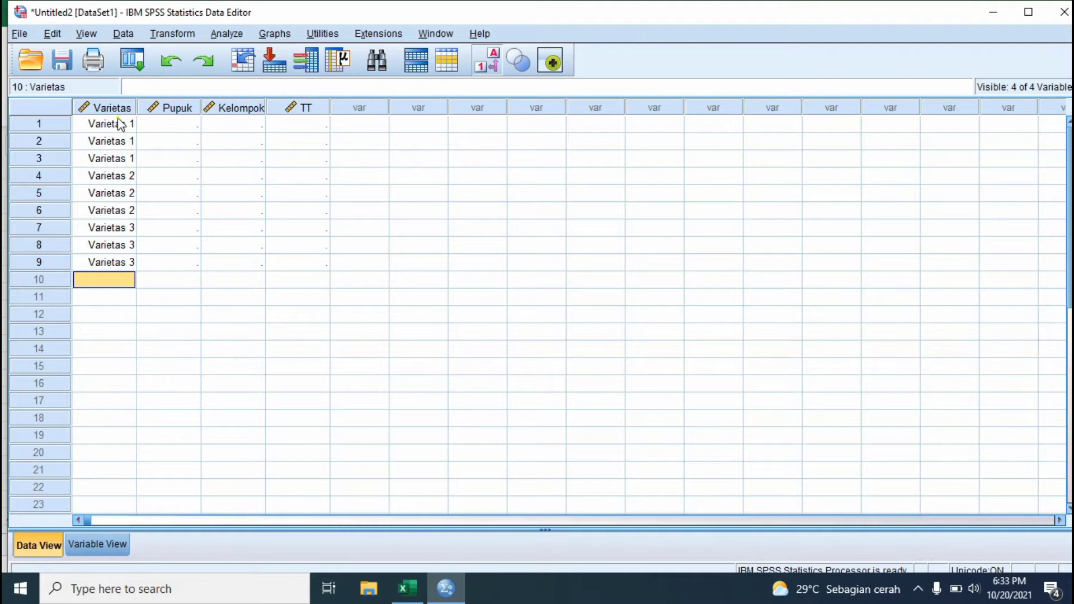
- Copy the nine Varietas values and paste them twice below, starting at row 10 and at row 19
left_click(121, 124)
key("shift+Down")
key("shift+Down")
key("shift+Down")
key("shift+Down")
key("shift+Down")
key("shift+Down")
key("shift+Down")
key("shift+Down")
key("ctrl+c")
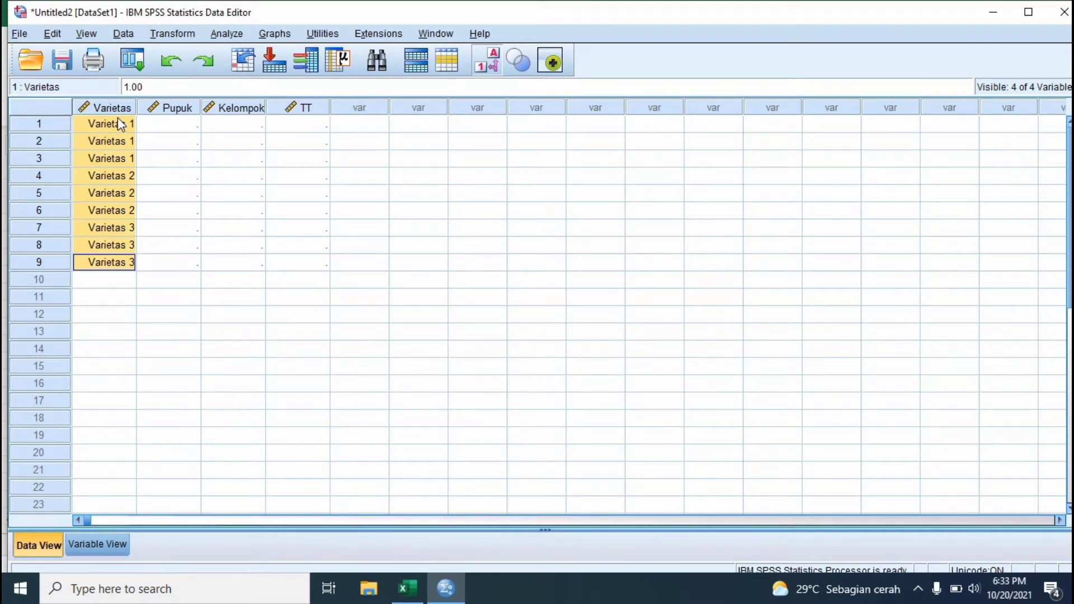
left_click(124, 280)
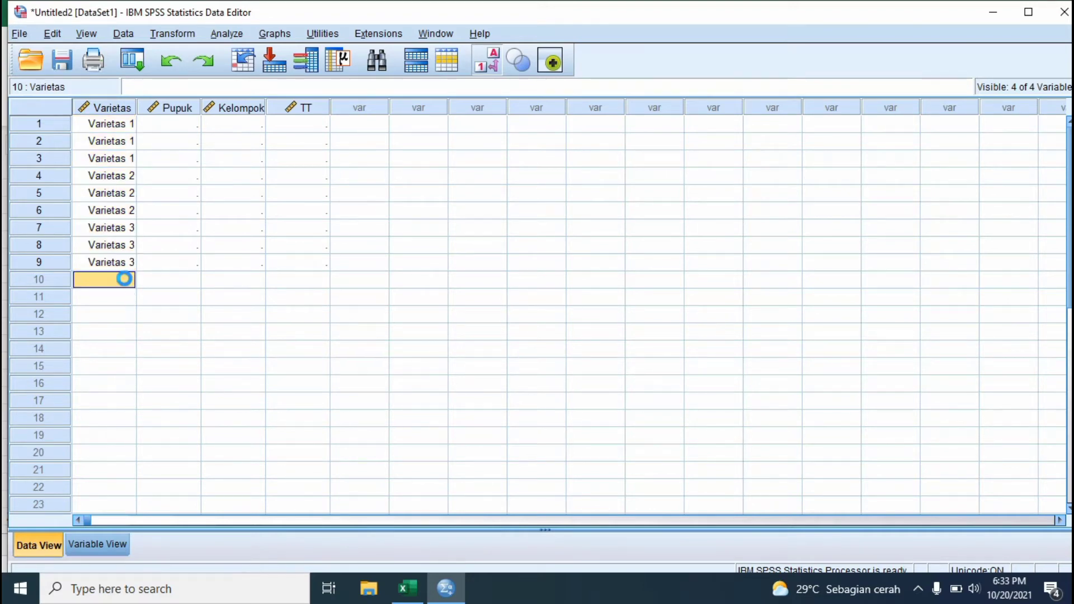
key("ctrl+v")
left_click(119, 435)
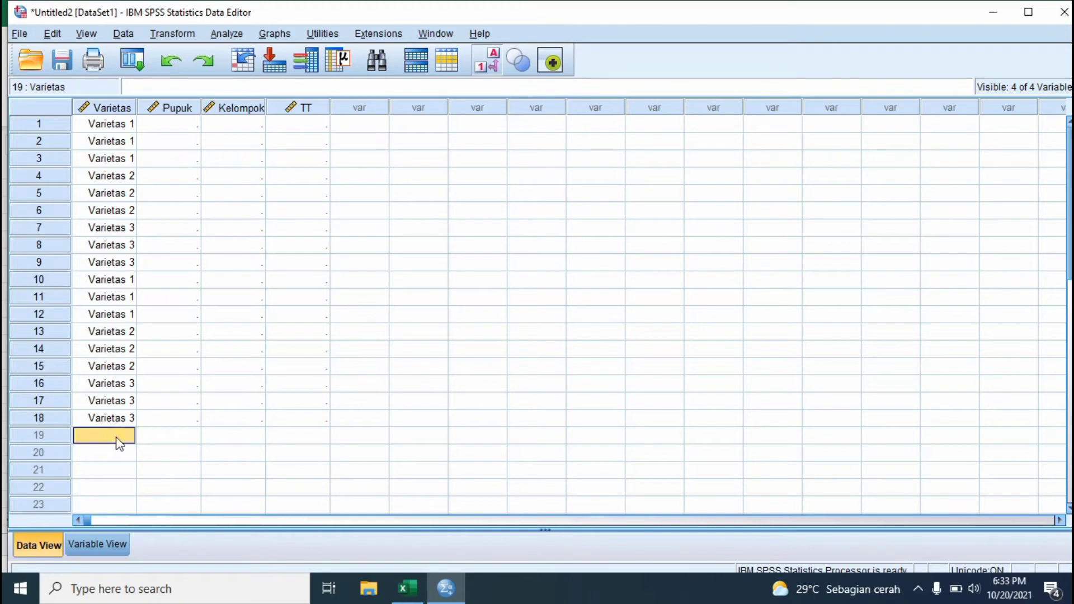
key("ctrl+v")
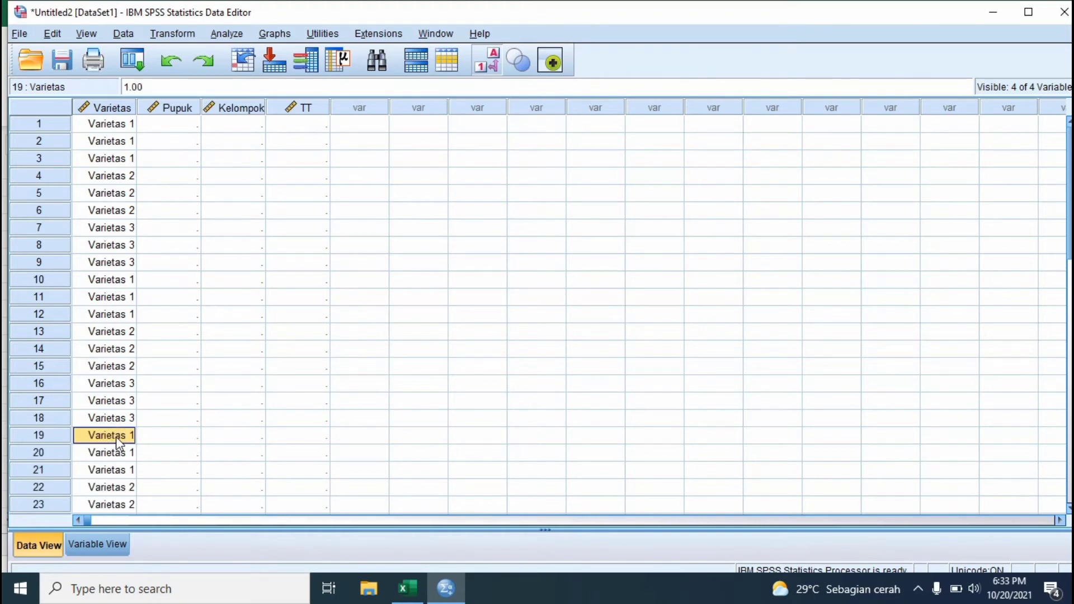
- Select the first Pupuk cell, switch to Excel and examine which height rows belong to fertilizer levels P1, P2 and P3
left_click(179, 128)
left_click(401, 597)
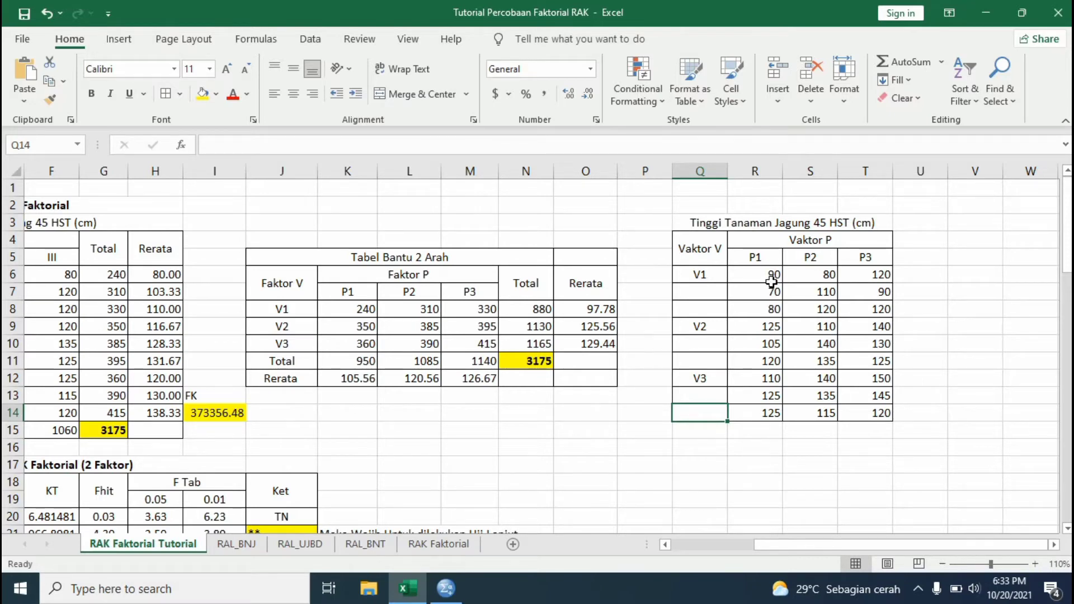
left_click(767, 253)
left_click(772, 275)
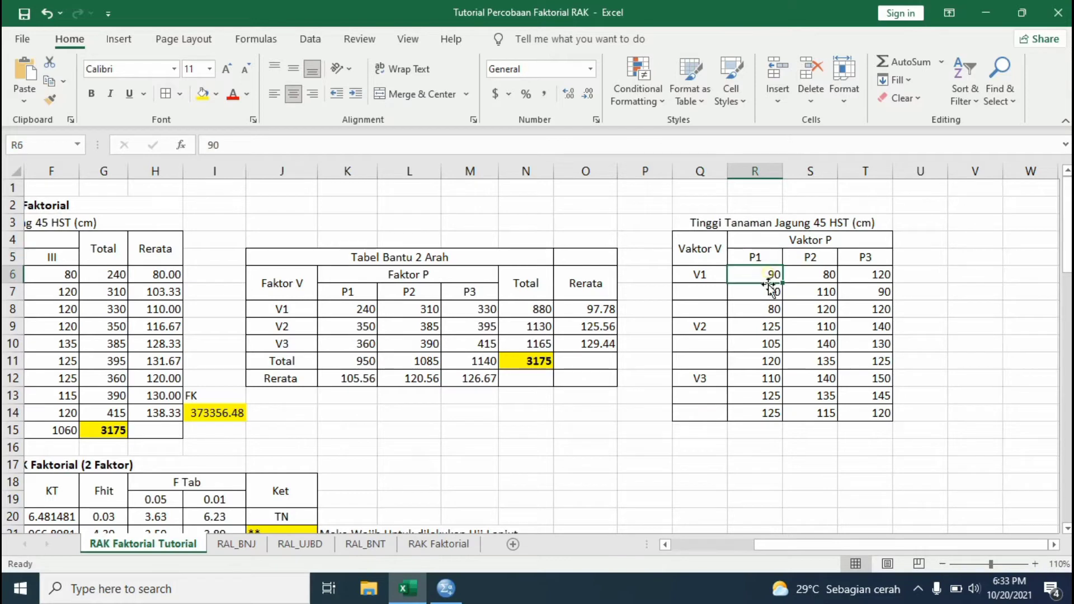
left_click(770, 290)
left_click(771, 309)
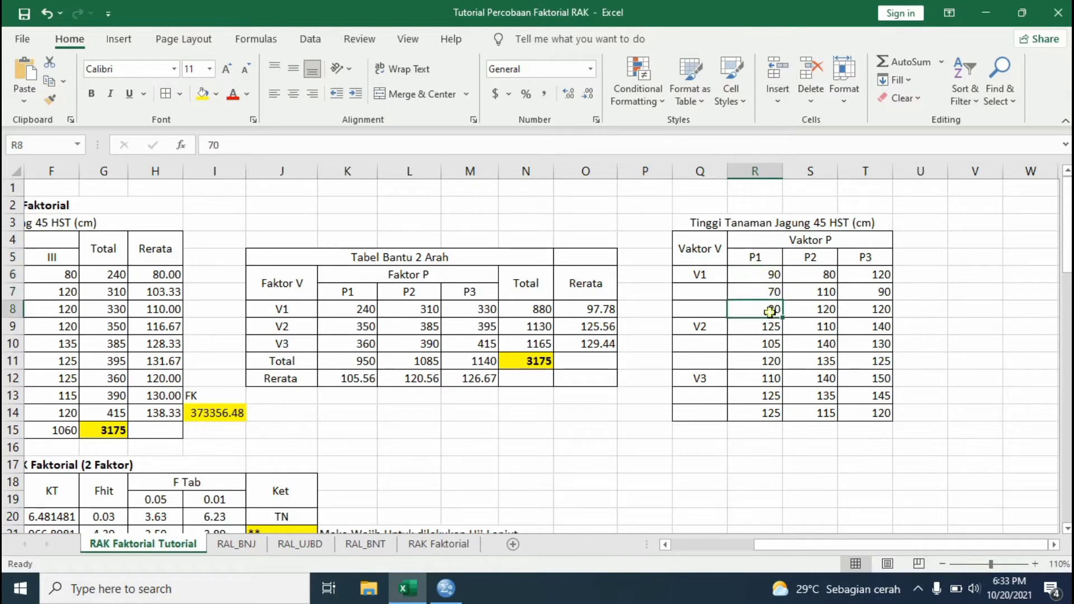
left_click(762, 413)
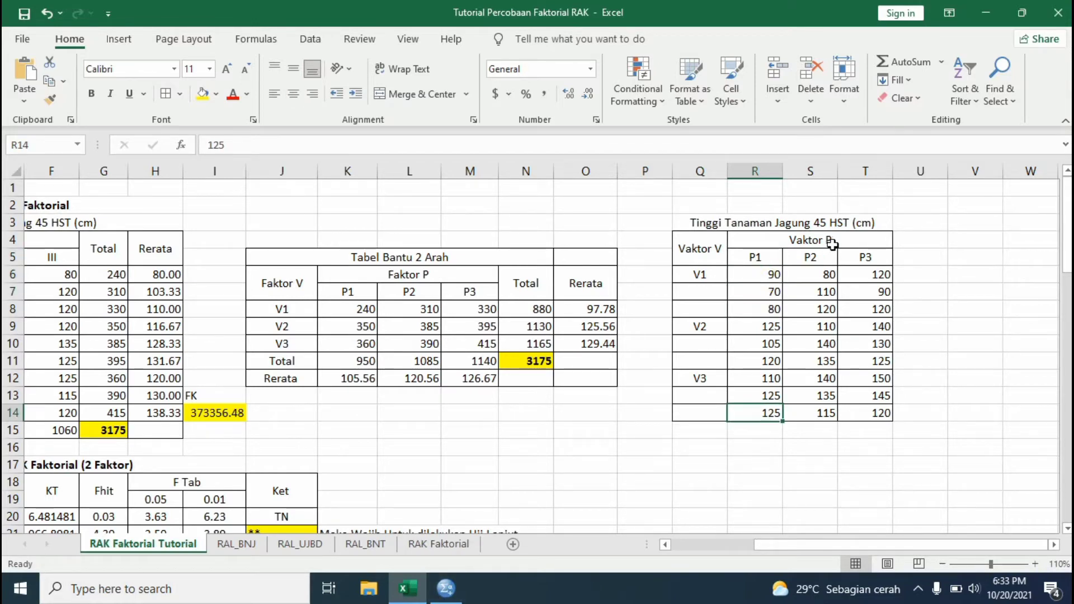
left_click(828, 260)
left_click(866, 261)
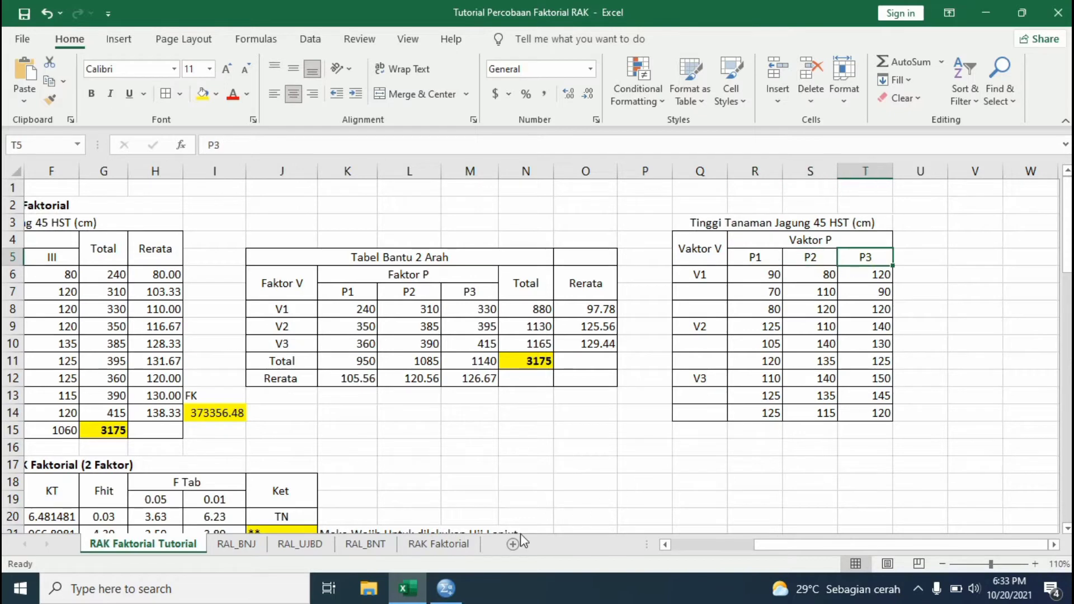
- Switch to SPSS and fill Pupuk rows 1–9 with value 1
left_click(446, 588)
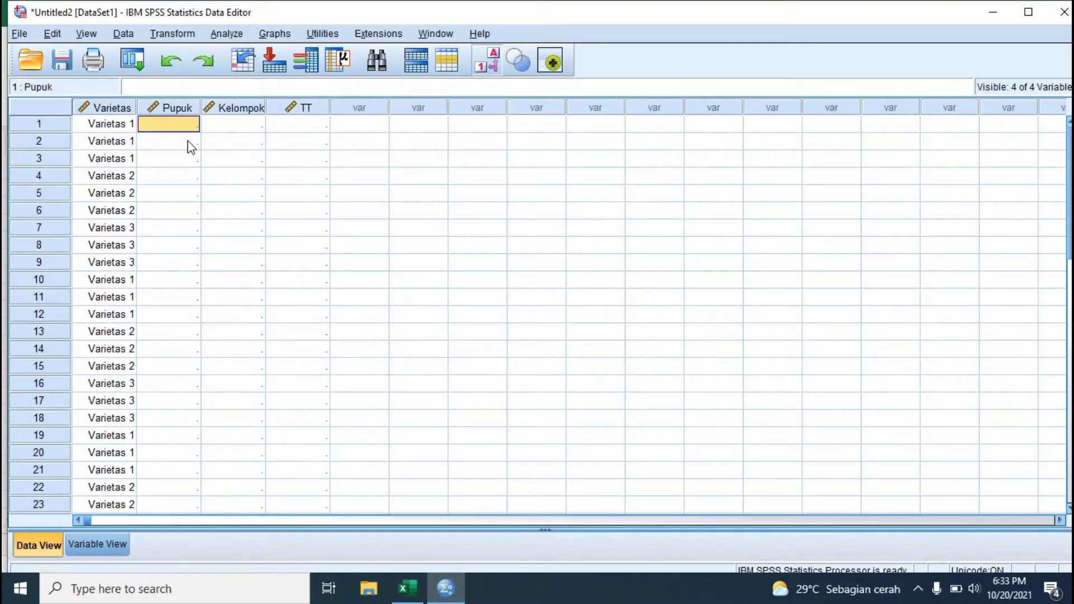
type("1")
key("Return")
type("1")
key("Return")
type("1")
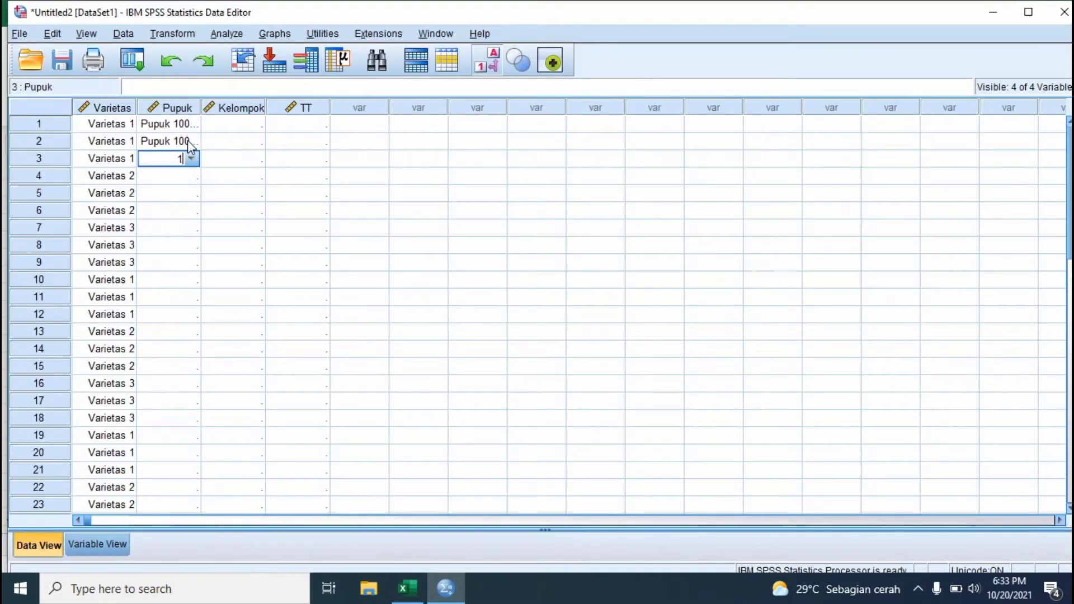
key("Return")
type("1")
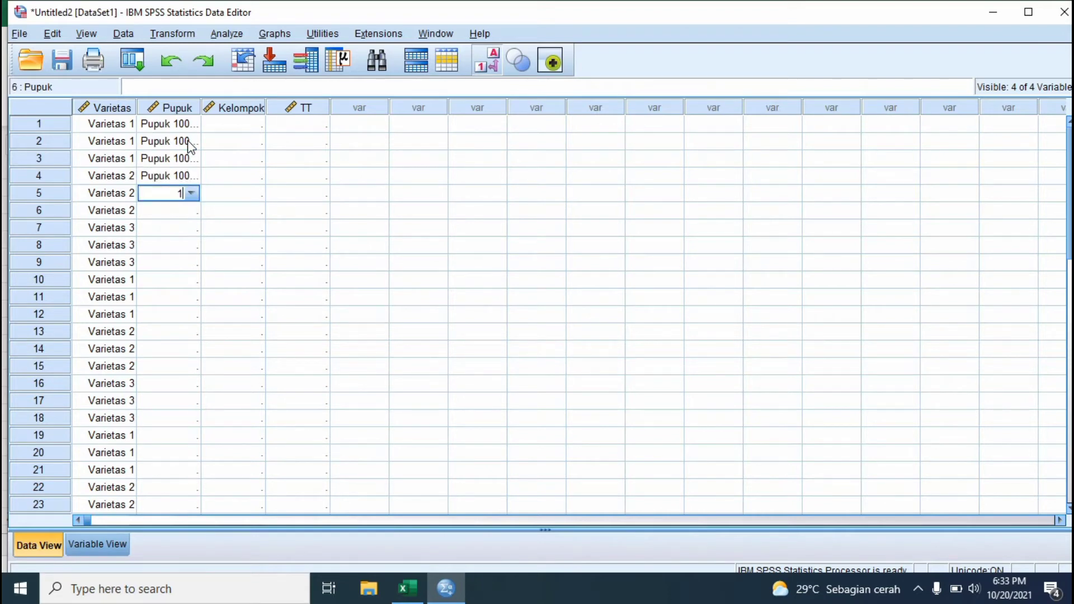
type(" 1 1 1 1 1")
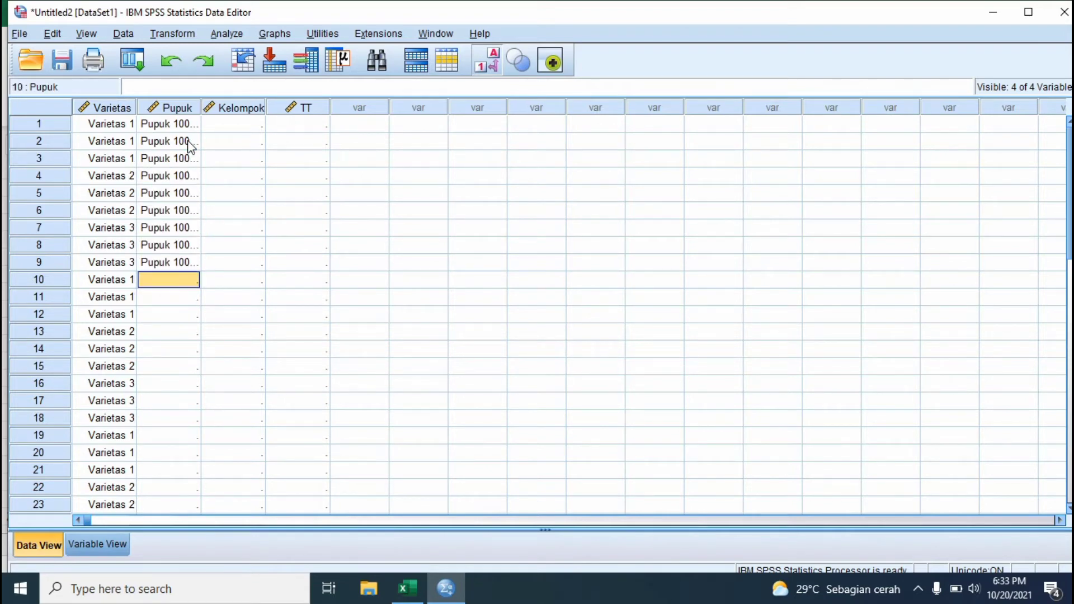
- Fill Pupuk rows 10–18 with value 2
left_click(109, 266)
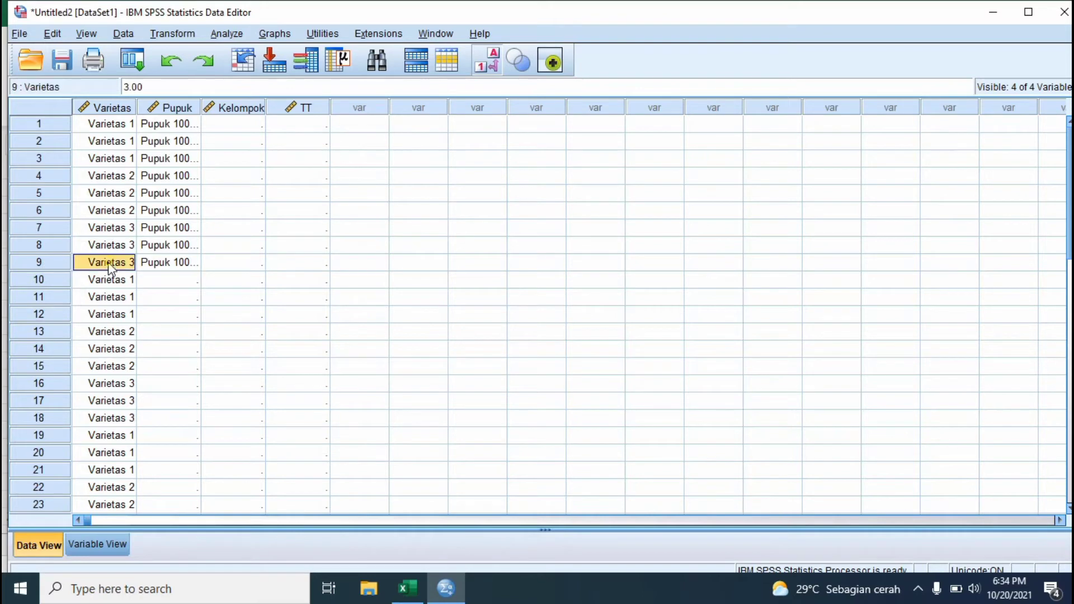
left_click(161, 263)
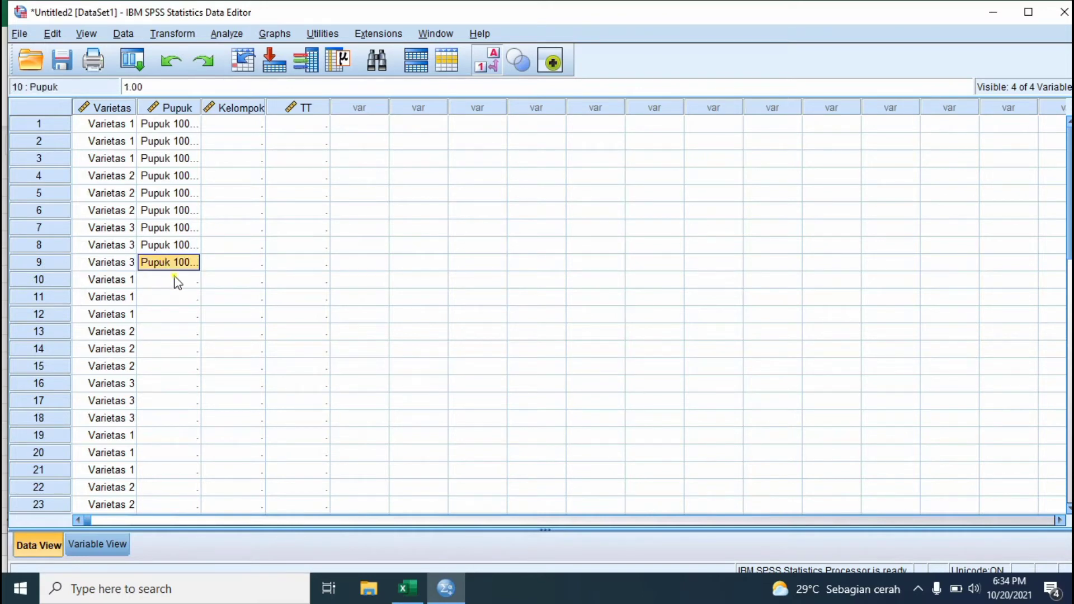
left_click(178, 281)
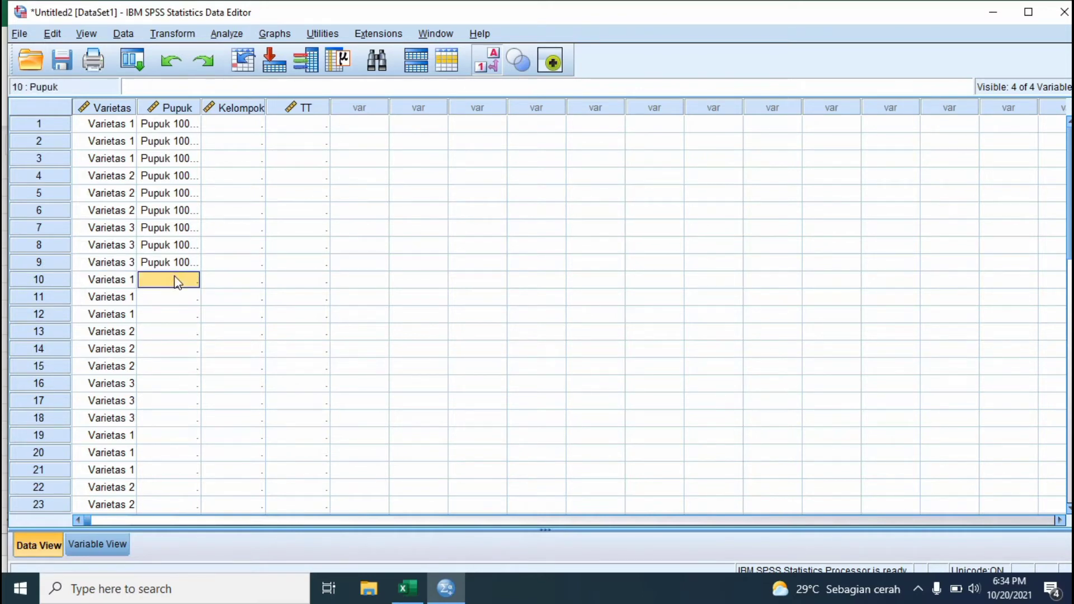
type("1")
key("Return")
type("2")
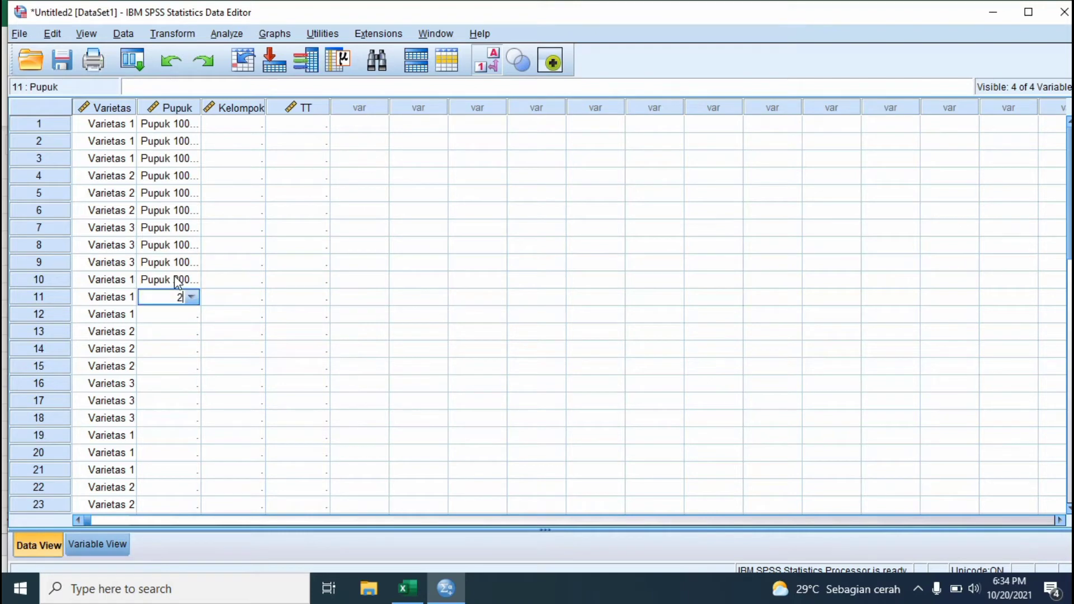
key("Return")
type("2")
key("Return")
type("2 2 2 2 ")
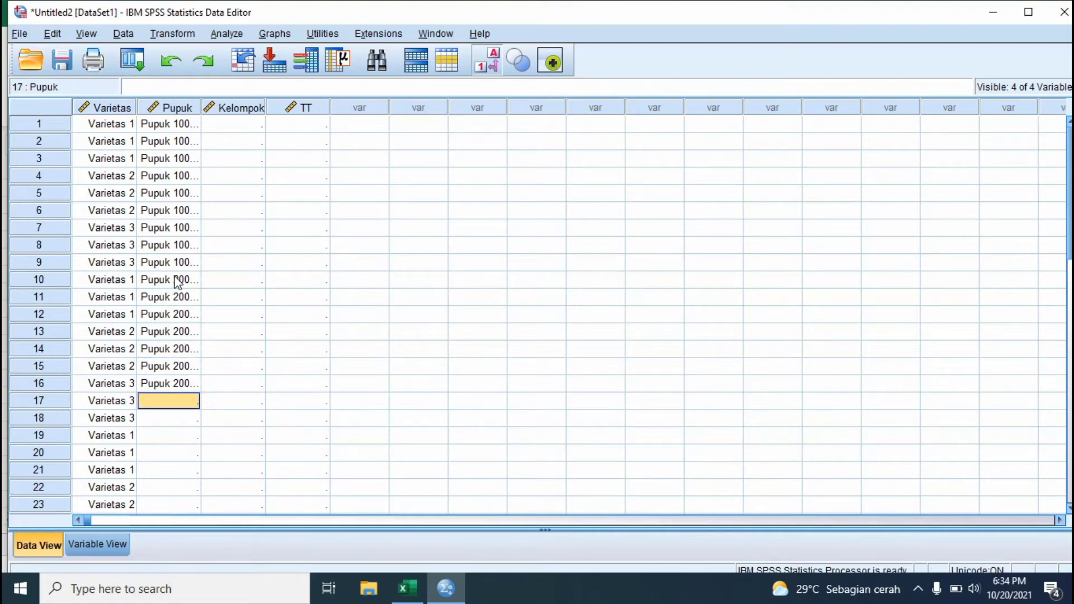
type("2 2")
key("Return")
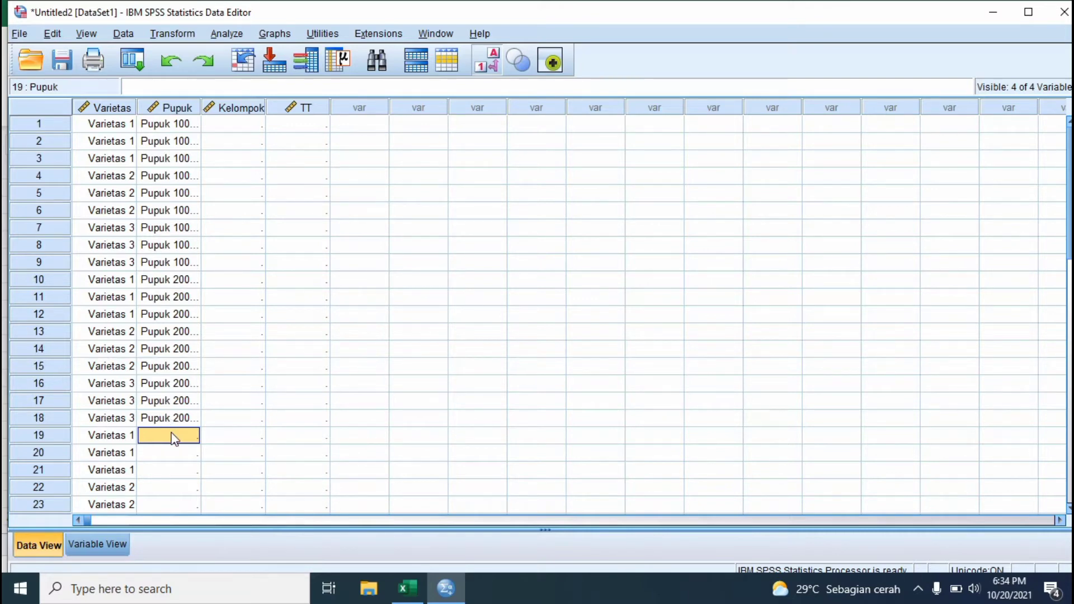
- Fill Pupuk rows 19–27 with value 3
type("3")
key("Return")
type("3")
key("Return")
type("3")
key("Return")
type("3")
key("Return")
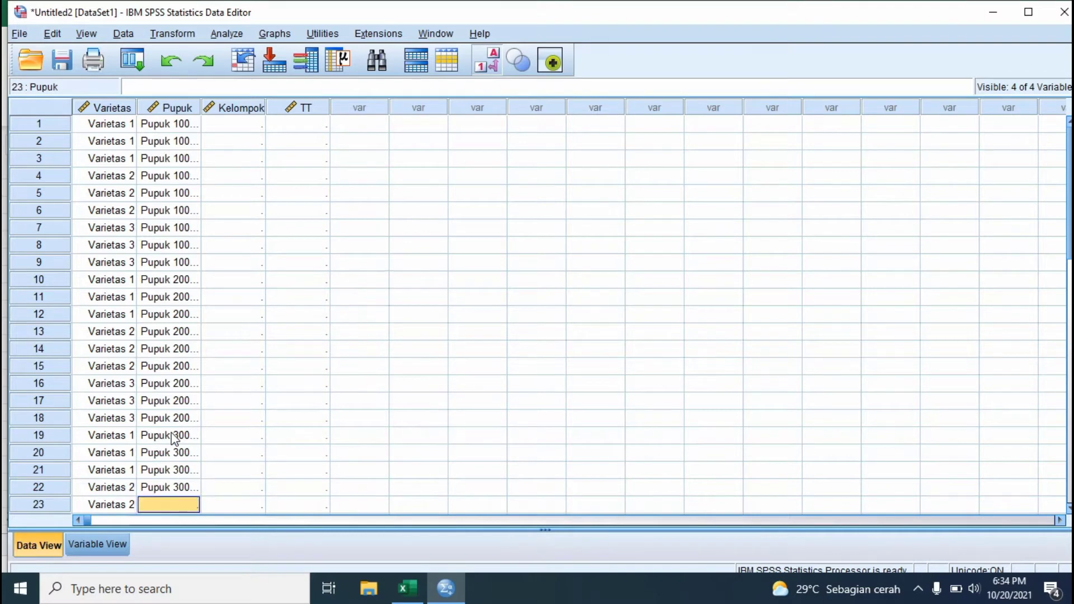
type("3")
key("Return")
type("3")
key("Return")
type("3")
key("Return")
type("3")
key("Return")
type("3")
key("Return")
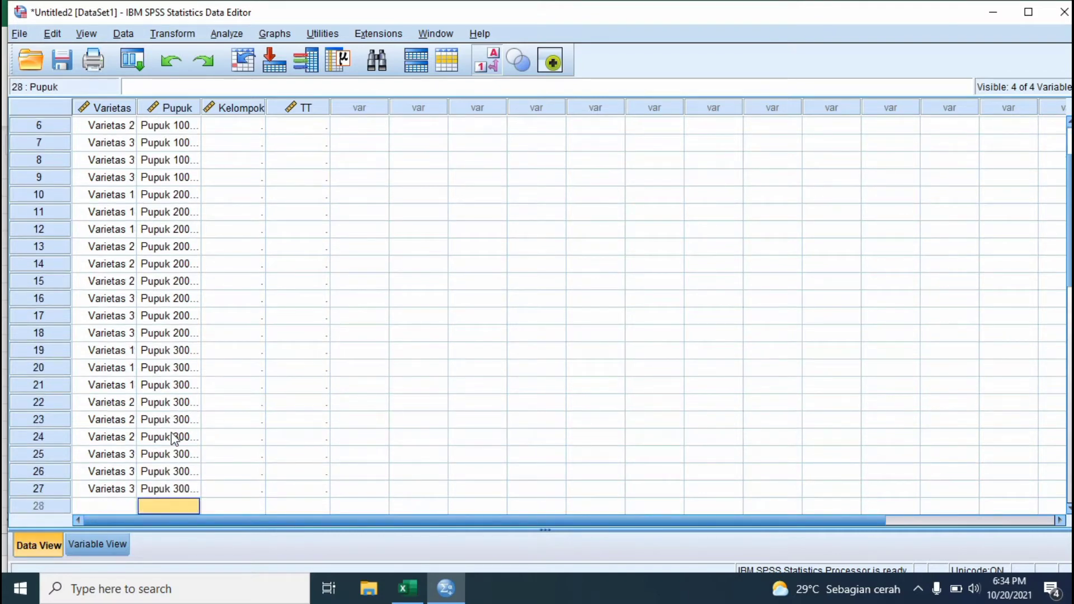
- Enter the values 1, 2 and 3 in Kelompok rows 1 to 3
scroll(1067, 201, "up", 2)
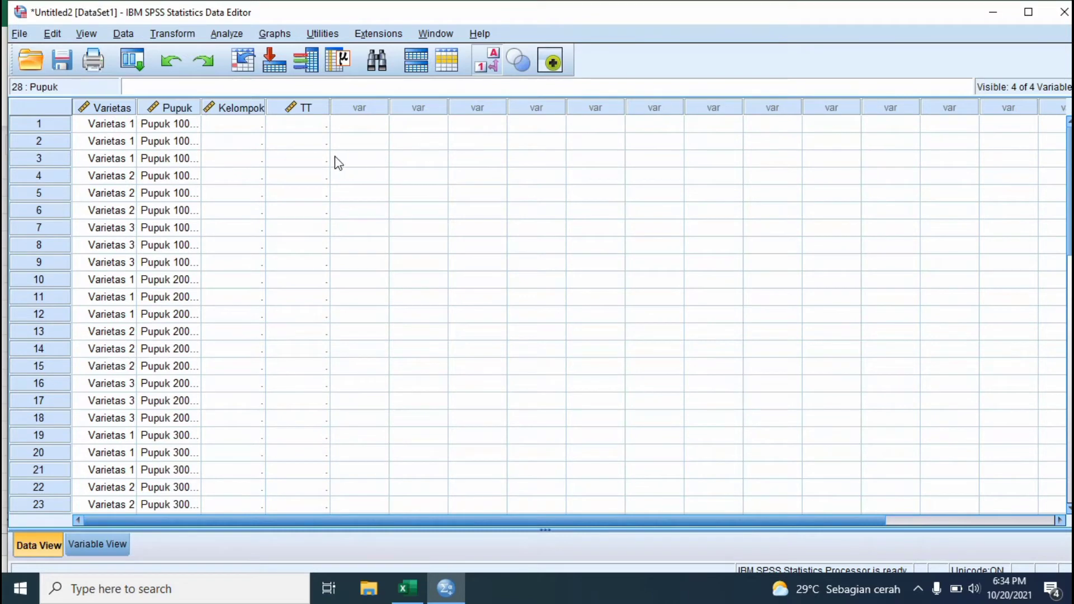
left_click(249, 128)
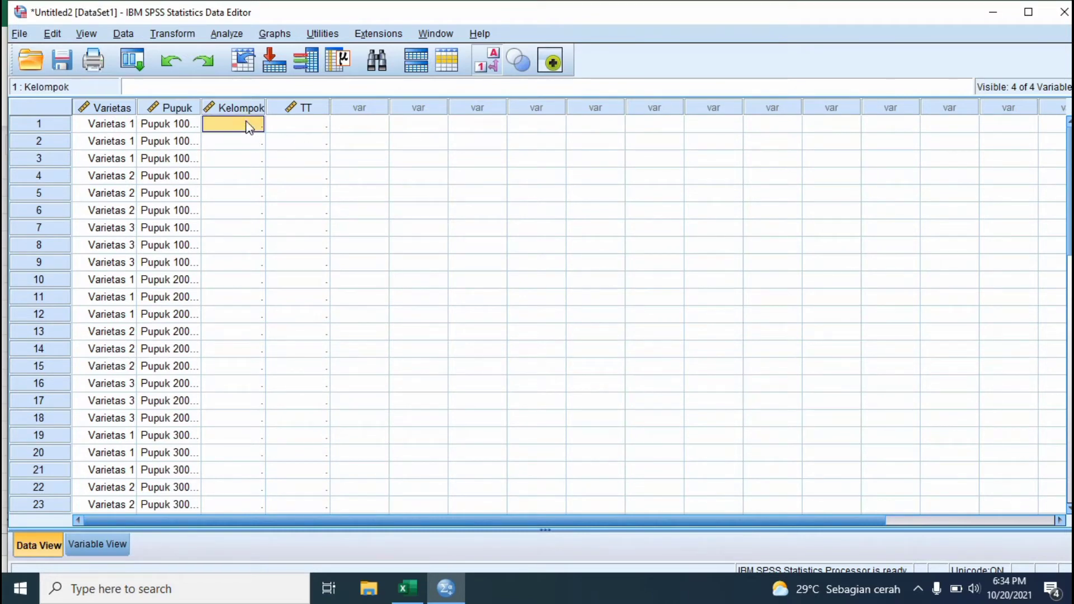
type("1")
key("Return")
type("2")
key("Return")
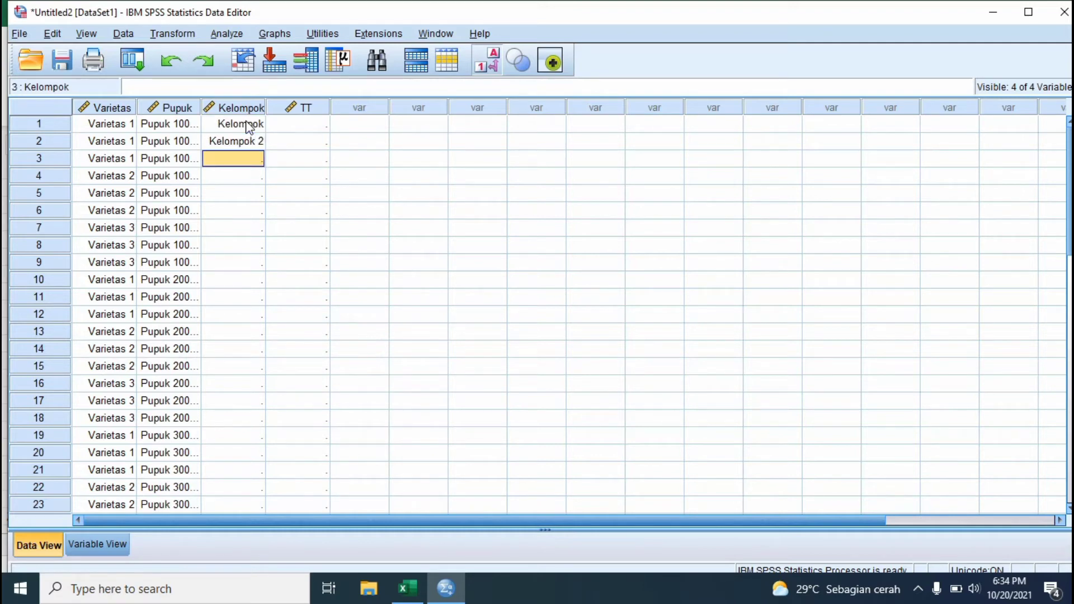
type("3")
key("Return")
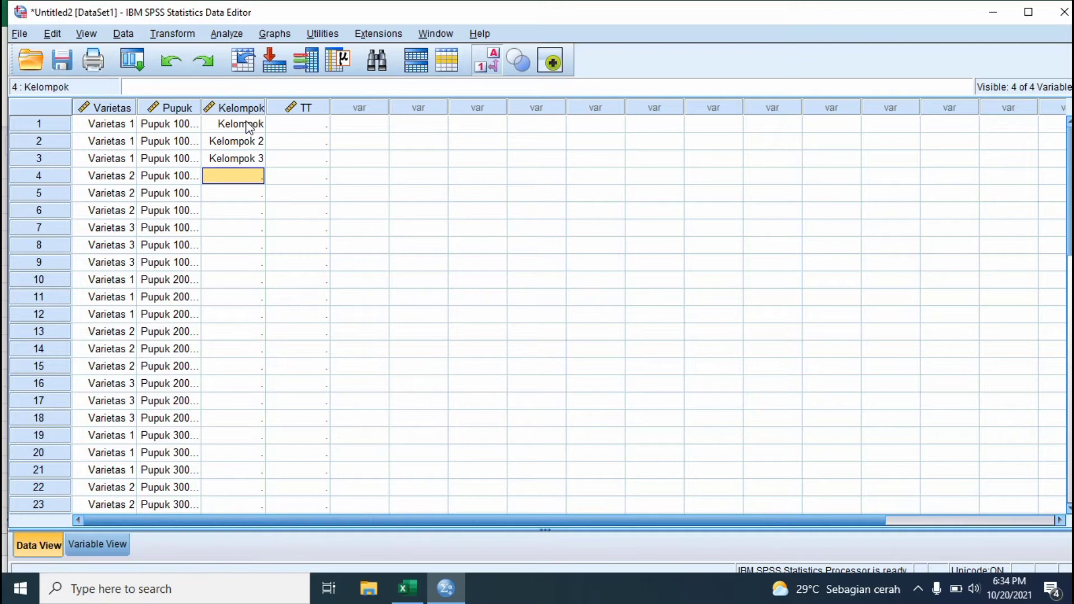
key("Up")
key("Up")
key("Up")
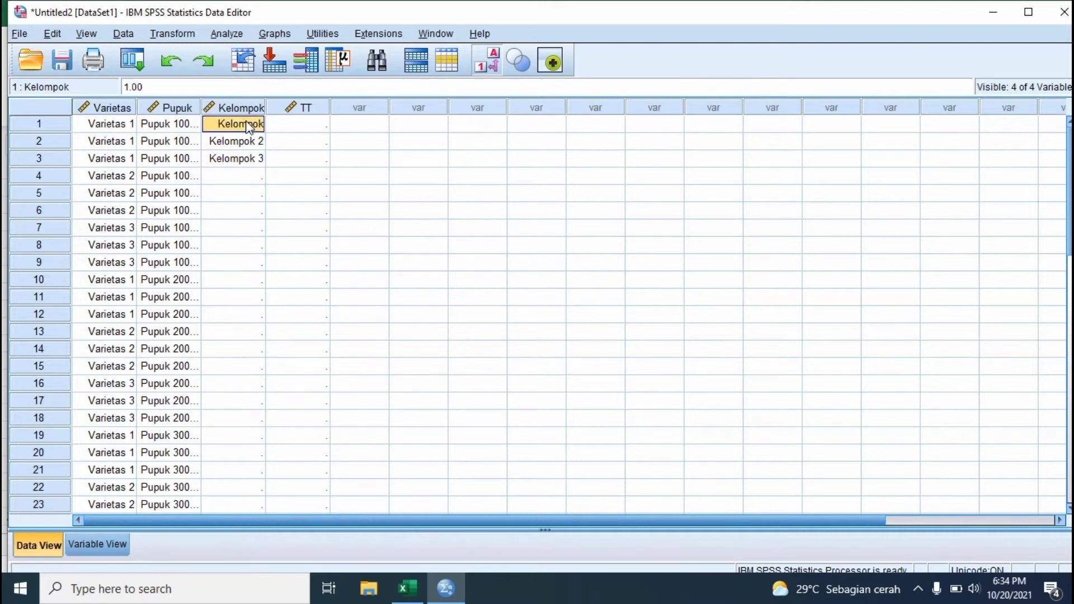
key("Down")
key("Down")
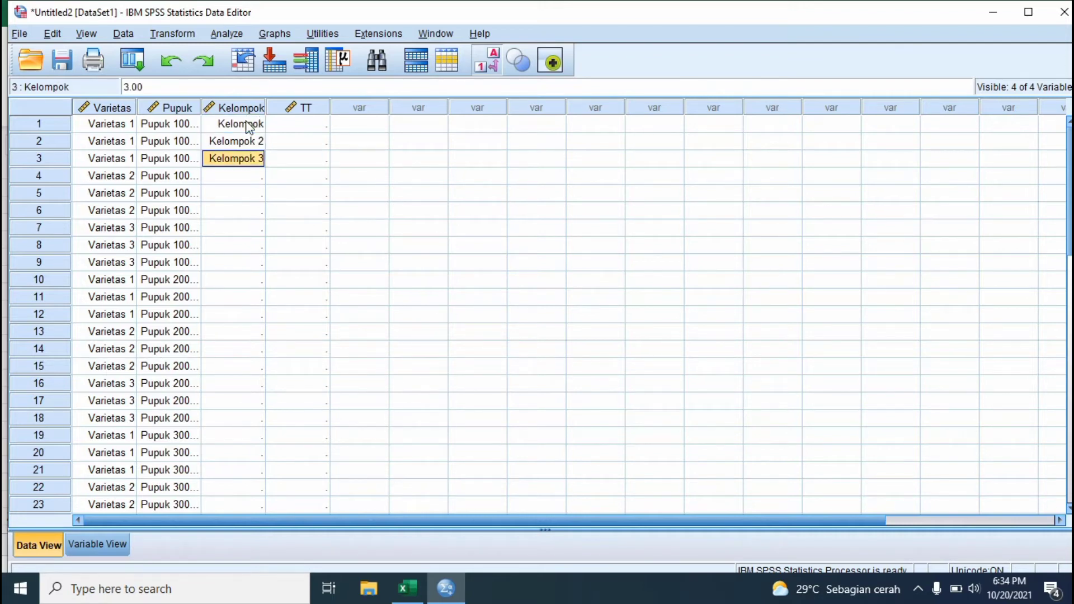
type("3")
key("Return")
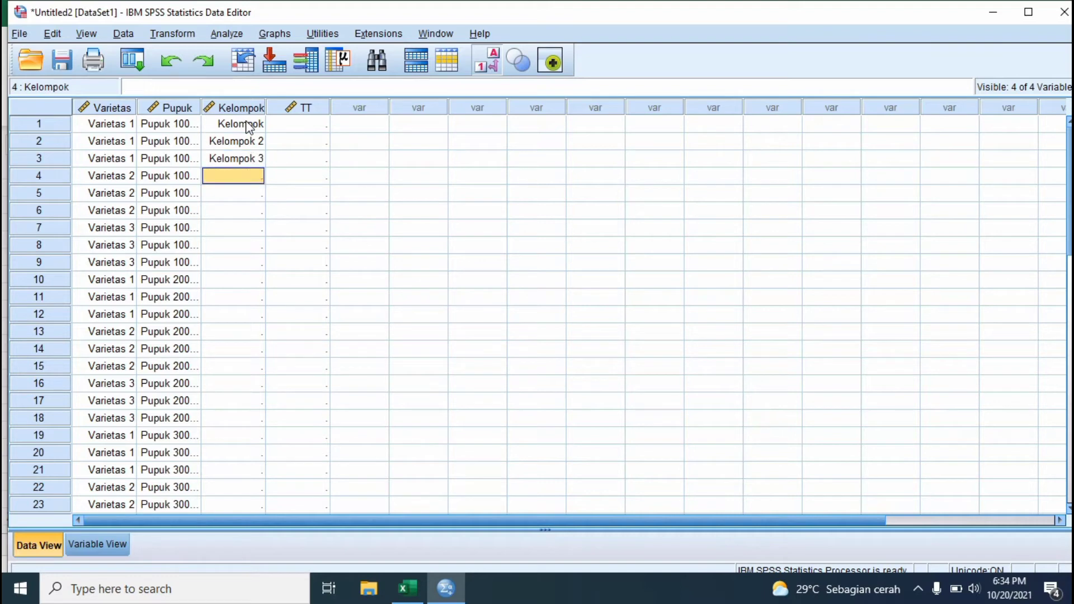
- Change the Kelompok variable's value label for 1.00 to "Kelompok 1" in the variable definitions
left_click(98, 544)
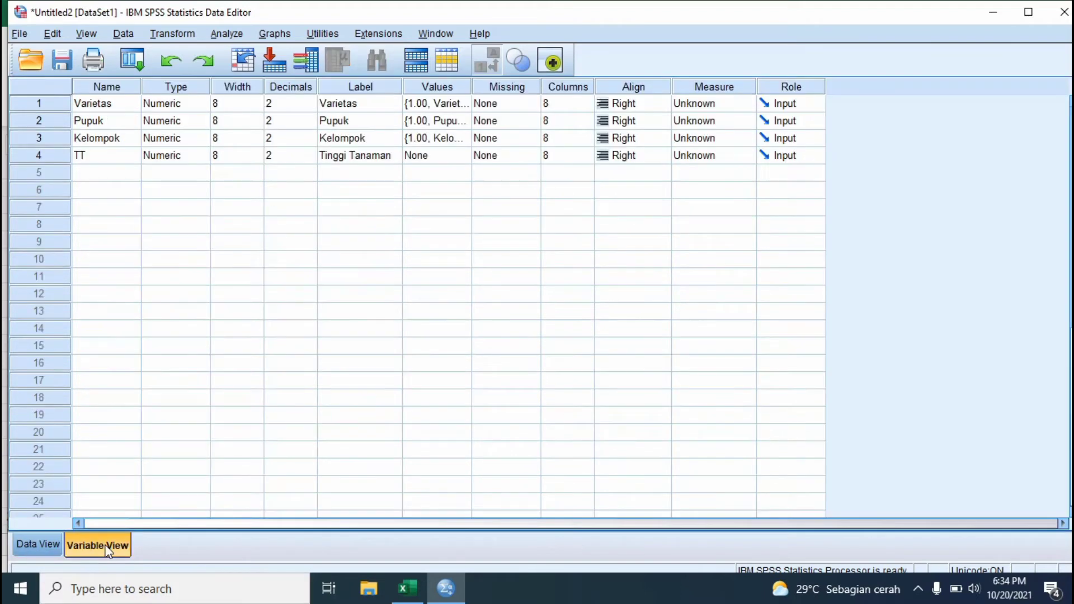
left_click(463, 139)
left_click(467, 140)
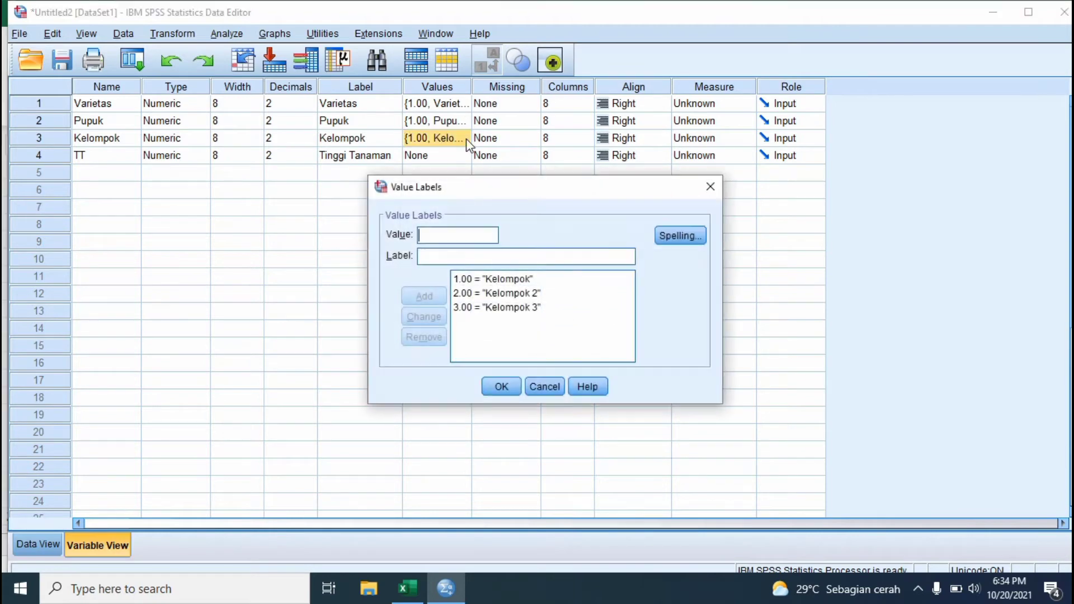
left_click(514, 282)
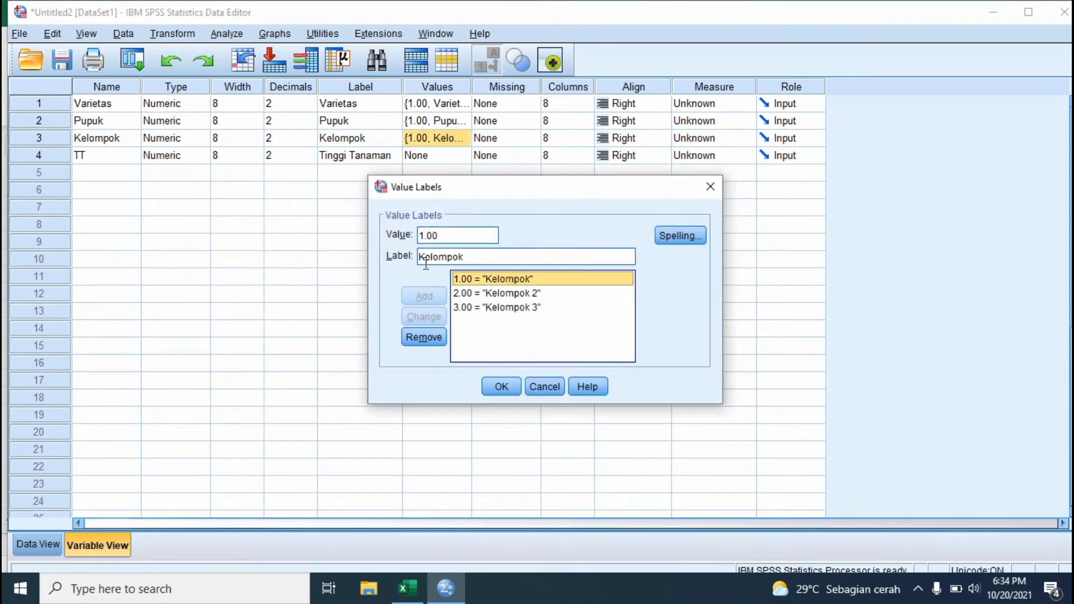
left_click(467, 258)
type("1")
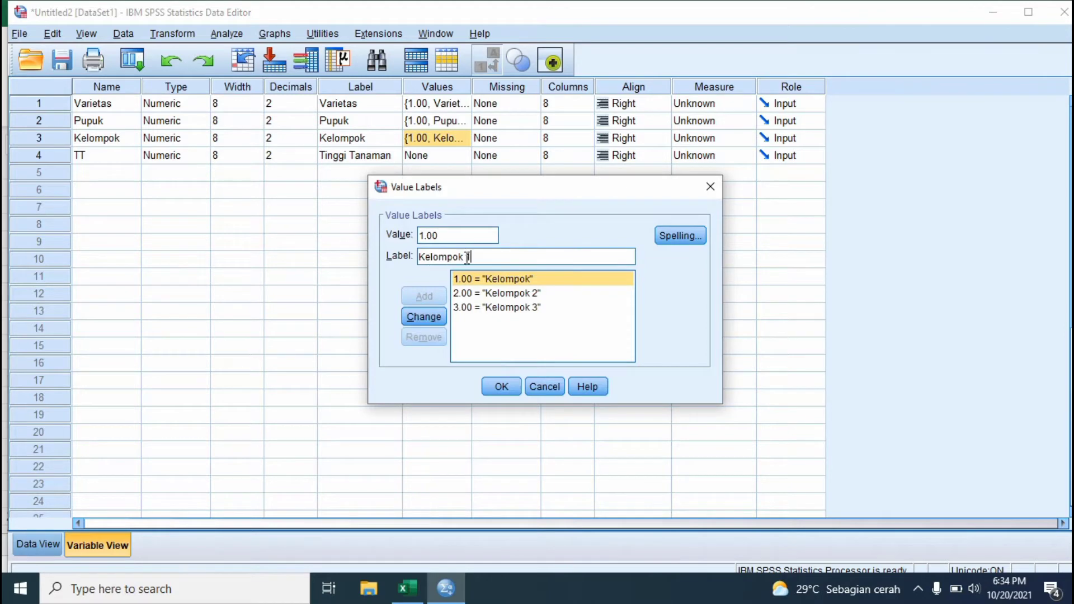
left_click(424, 317)
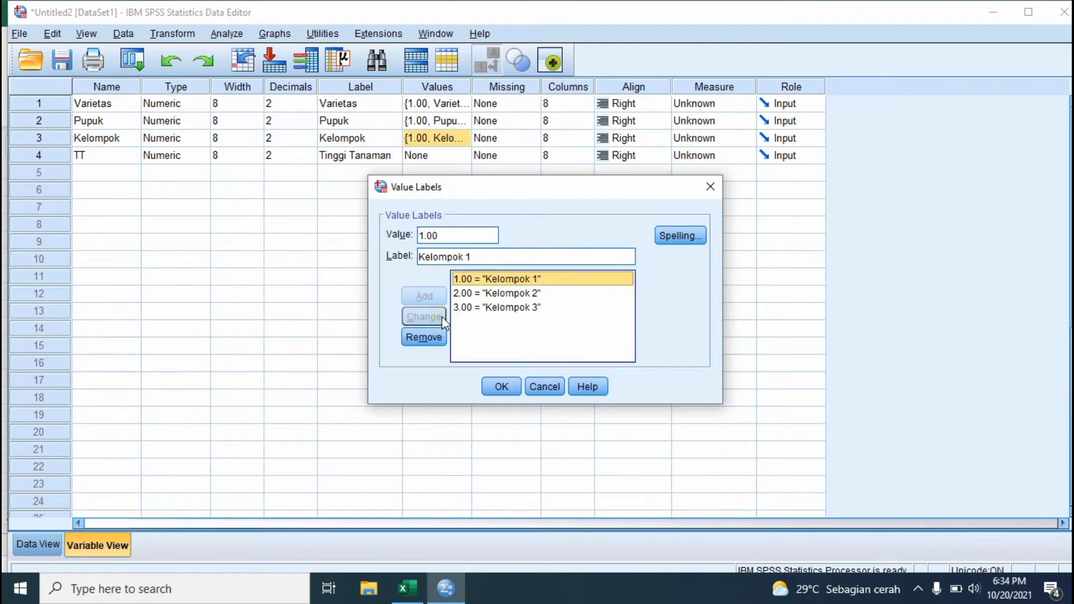
left_click(516, 386)
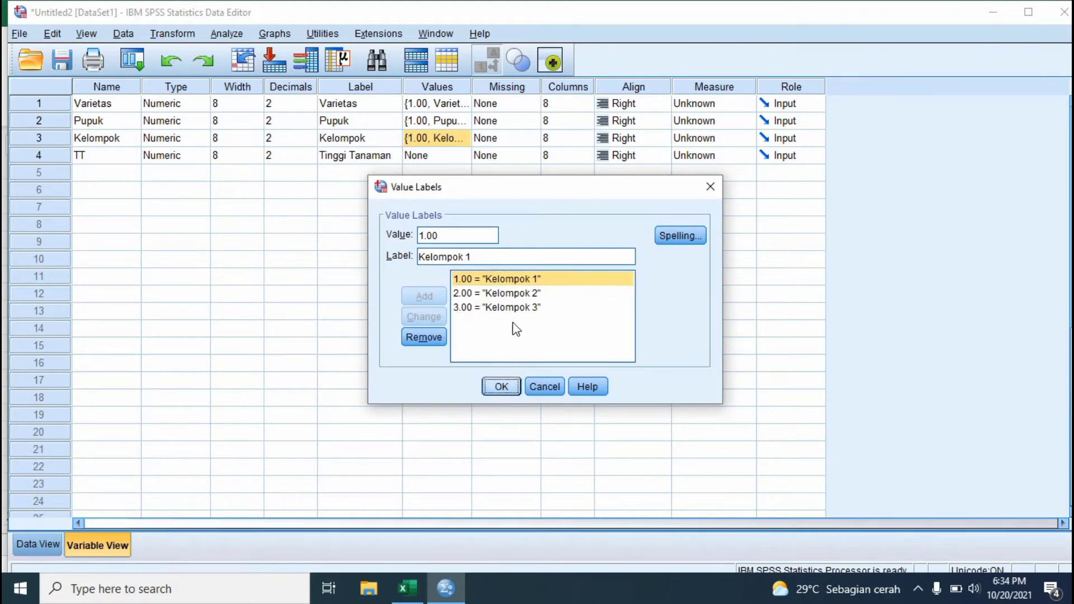
left_click(454, 208)
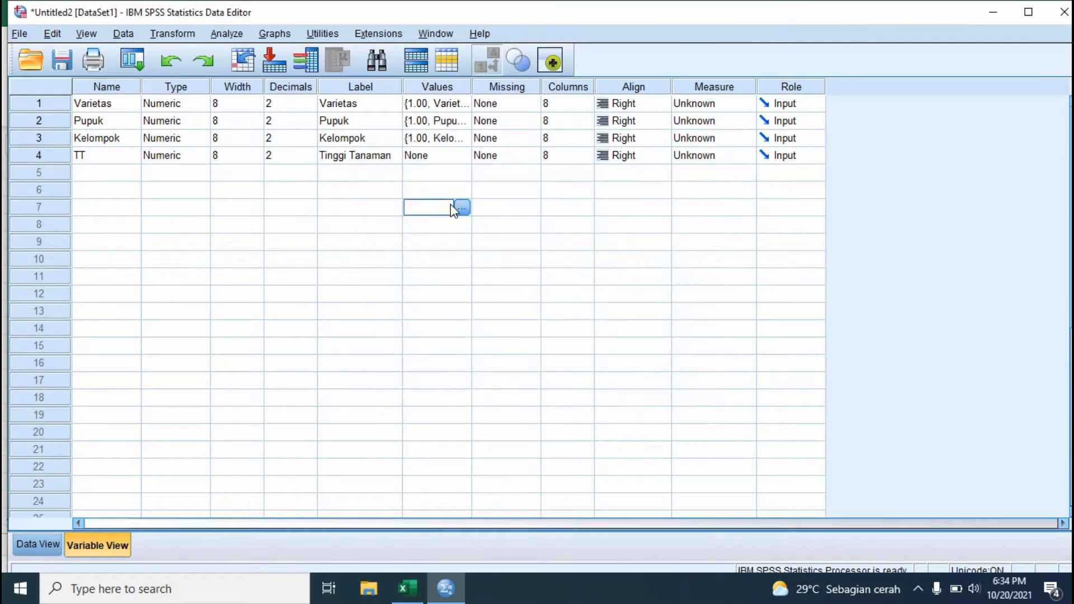
- Return to the SPSS data sheet and widen the Pupuk column enough to fit its full value labels
left_click(408, 589)
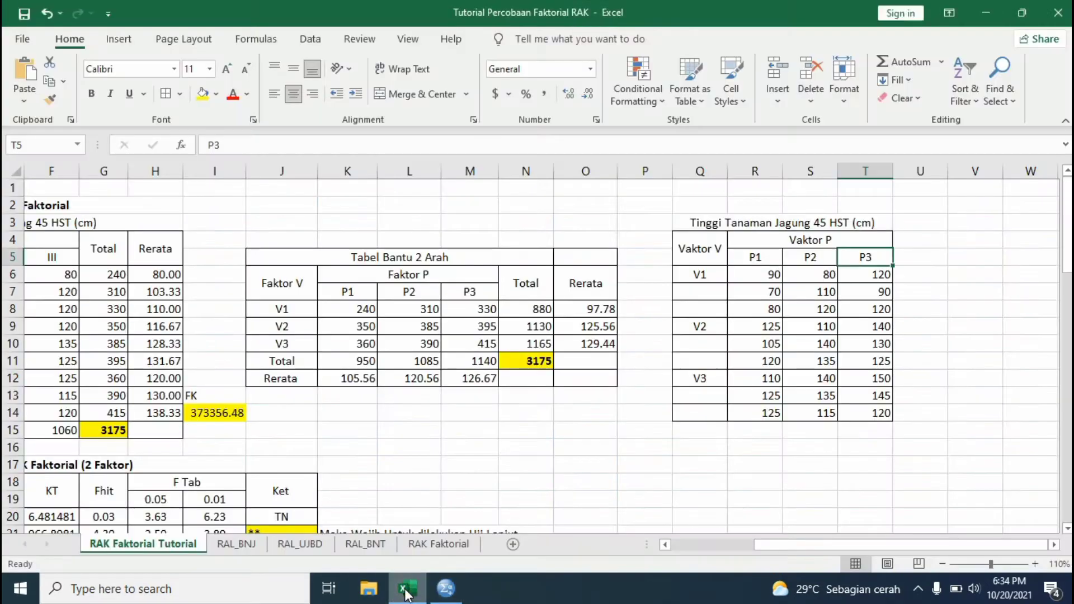
left_click(457, 592)
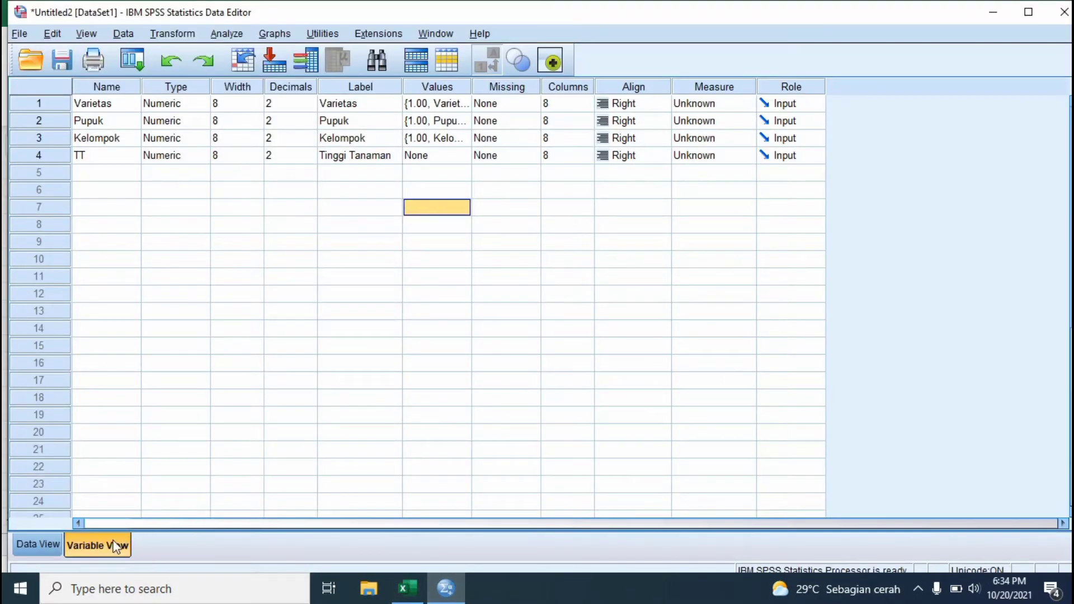
left_click(56, 545)
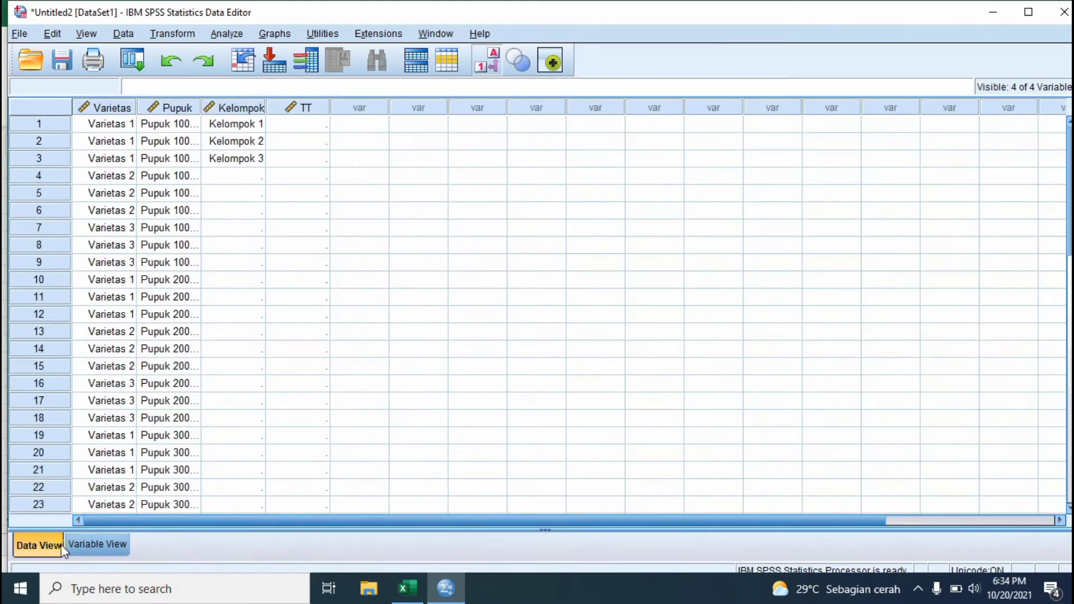
left_click(244, 125)
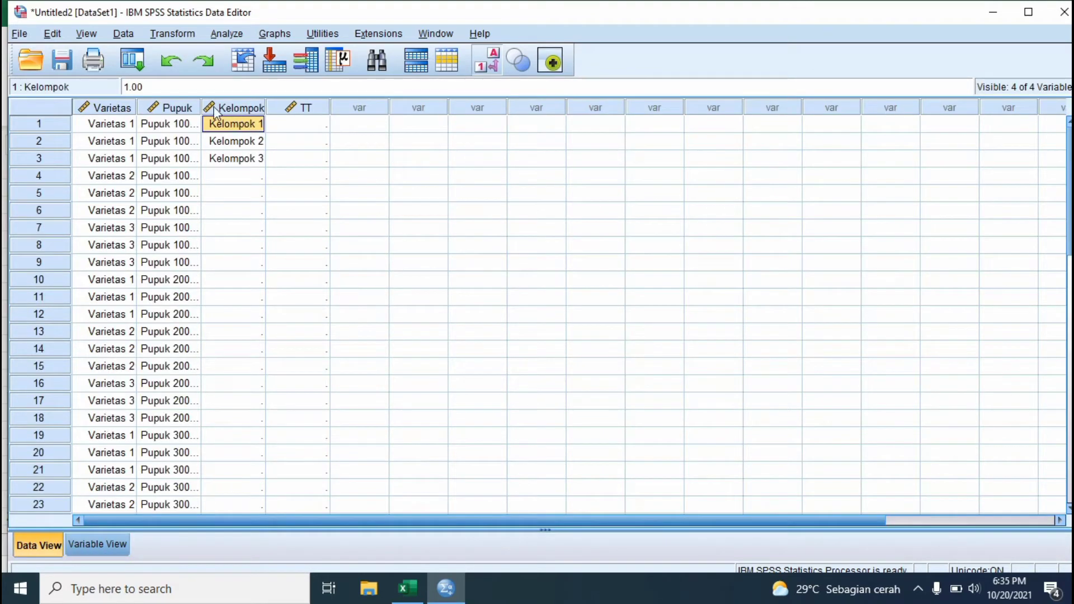
left_click(251, 145)
left_click(252, 159)
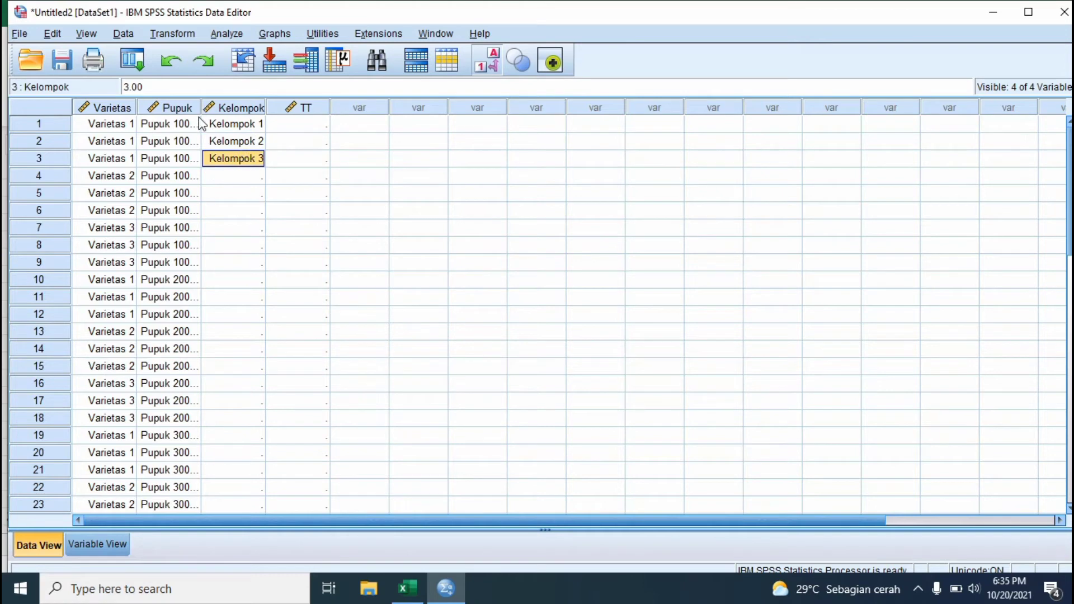
left_click_drag(199, 106, 241, 108)
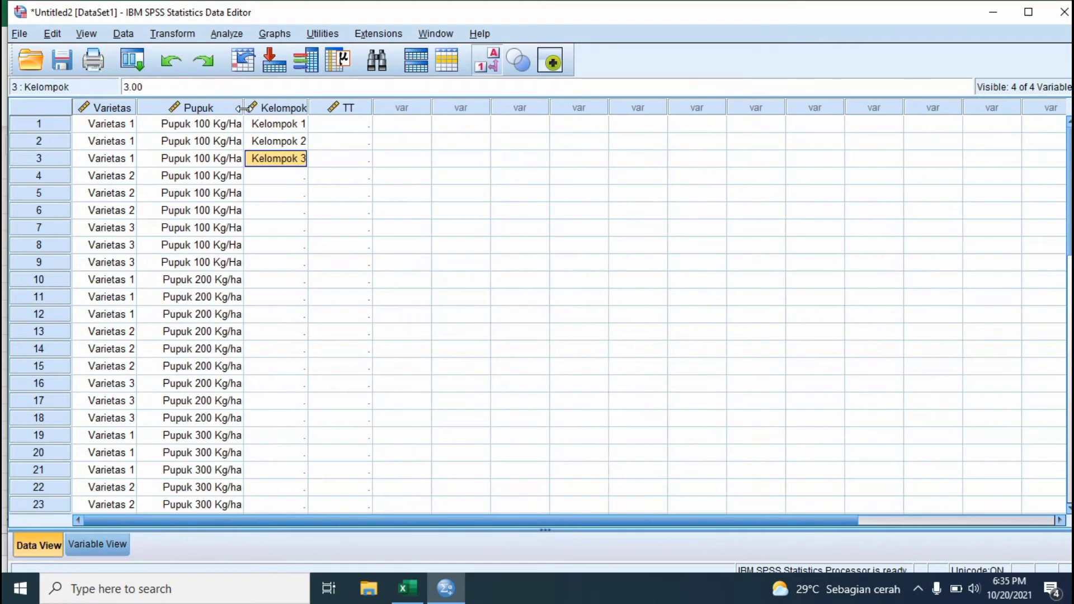
- Fill Kelompok rows 4–9 with the sequence 1, 2, 3 entered twice, and select the first Kelompok cell
left_click(291, 178)
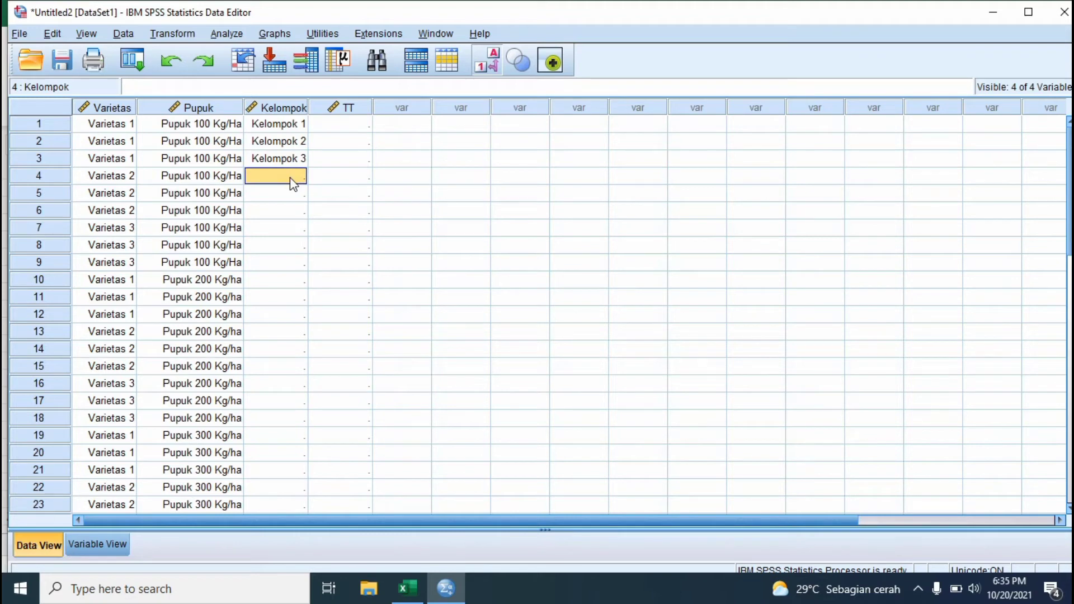
type("1")
key("Return")
type("2")
key("Return")
type("3")
key("Return")
type("1")
key("Return")
type("2")
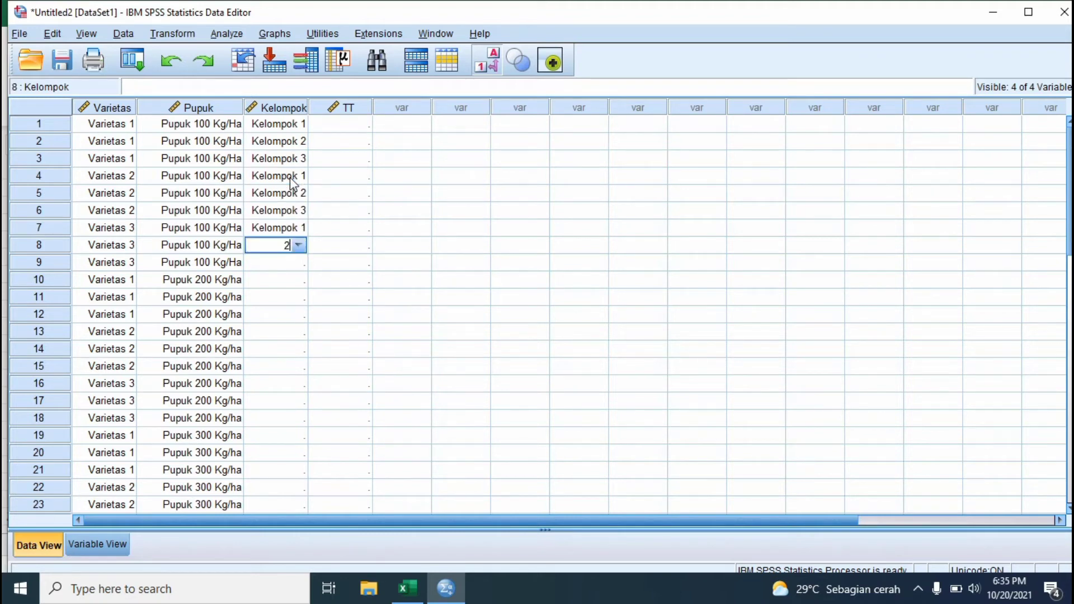
key("Return")
type("3")
key("Return")
left_click(291, 128)
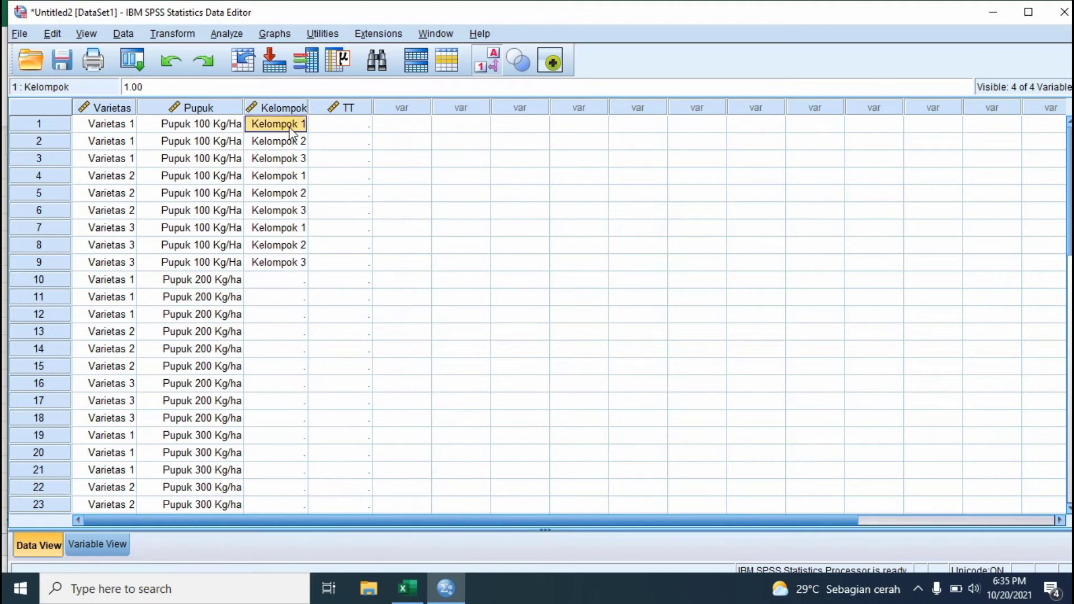
- Copy the Kelompok values from rows 1–9 into rows 10–18
key("shift+Down")
key("shift+Down")
key("shift+Down")
key("shift+Down")
key("shift+Down")
key("shift+Down")
key("shift+Down")
key("shift+Down")
key("ctrl+c")
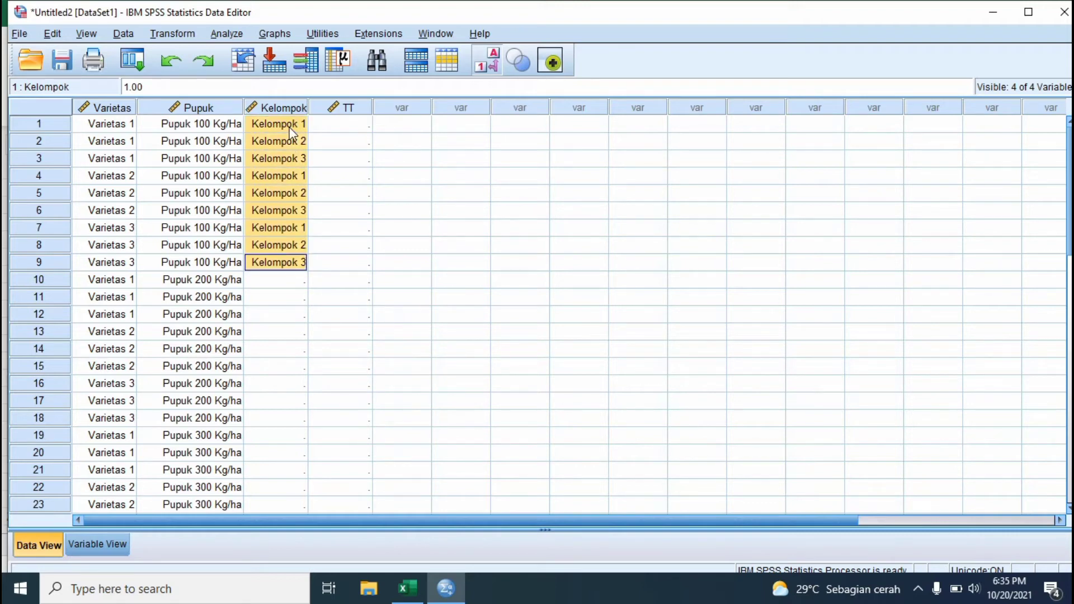
key("Down")
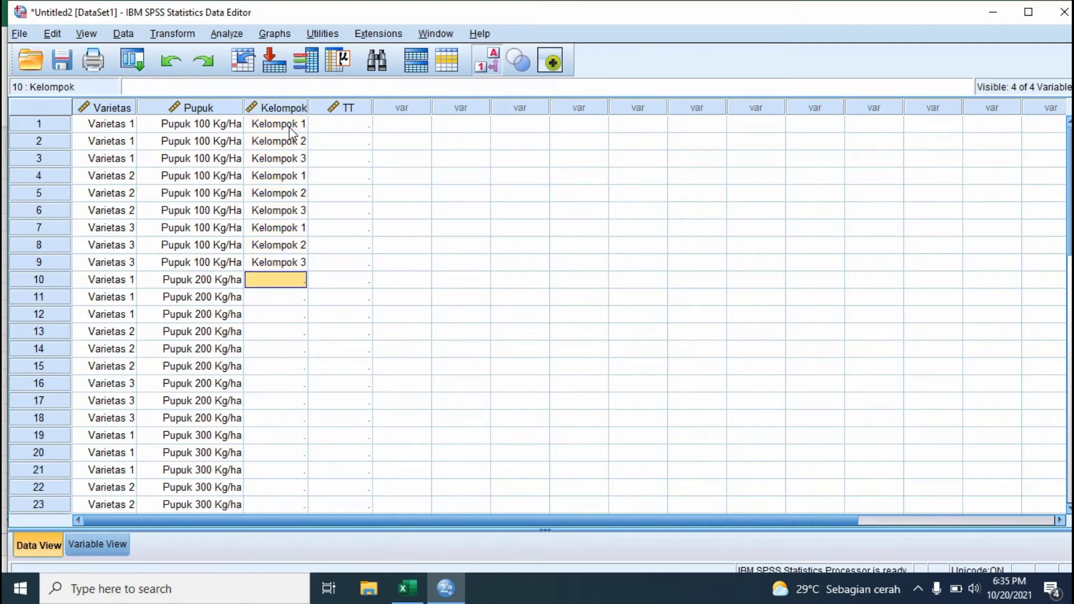
key("ctrl+v")
- Paste the copied Kelompok block again, starting at row 19, to fill the Pupuk 300 Kg/ha rows
key("Down")
key("Down")
key("Down")
key("Down")
key("Down")
key("Down")
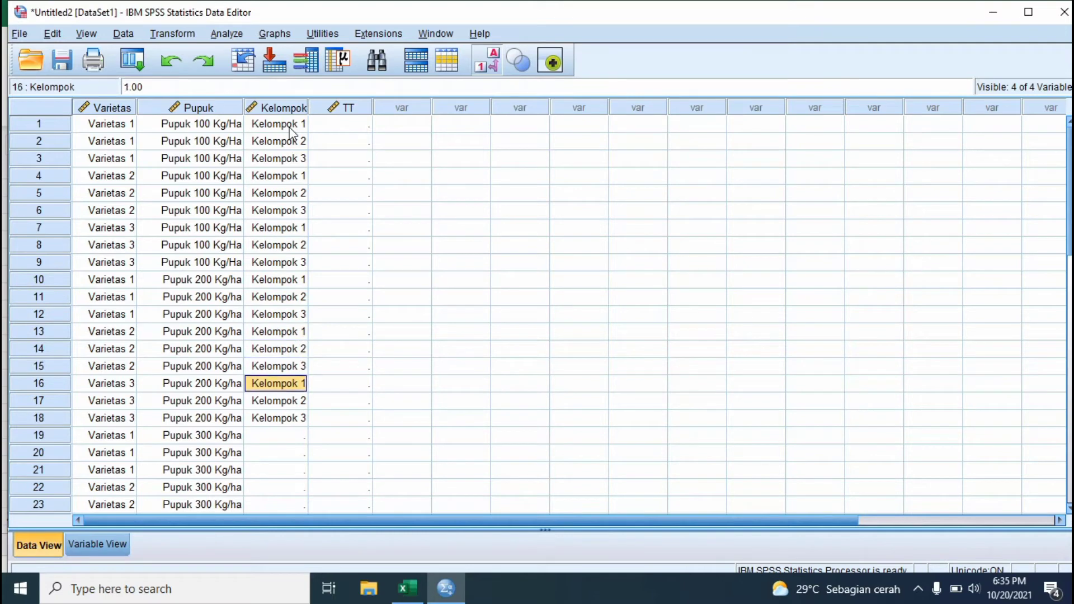
key("Down")
key("Down")
key("Down")
key("ctrl+v")
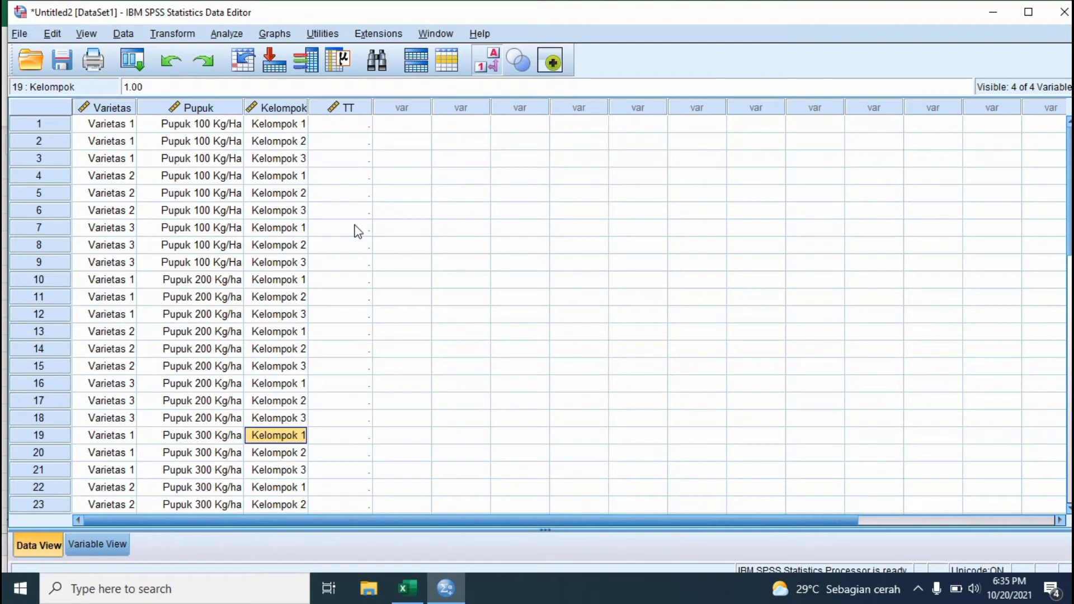
- Switch to the Excel workbook and copy the nine P1 plant heights in R6:R14
left_click(355, 125)
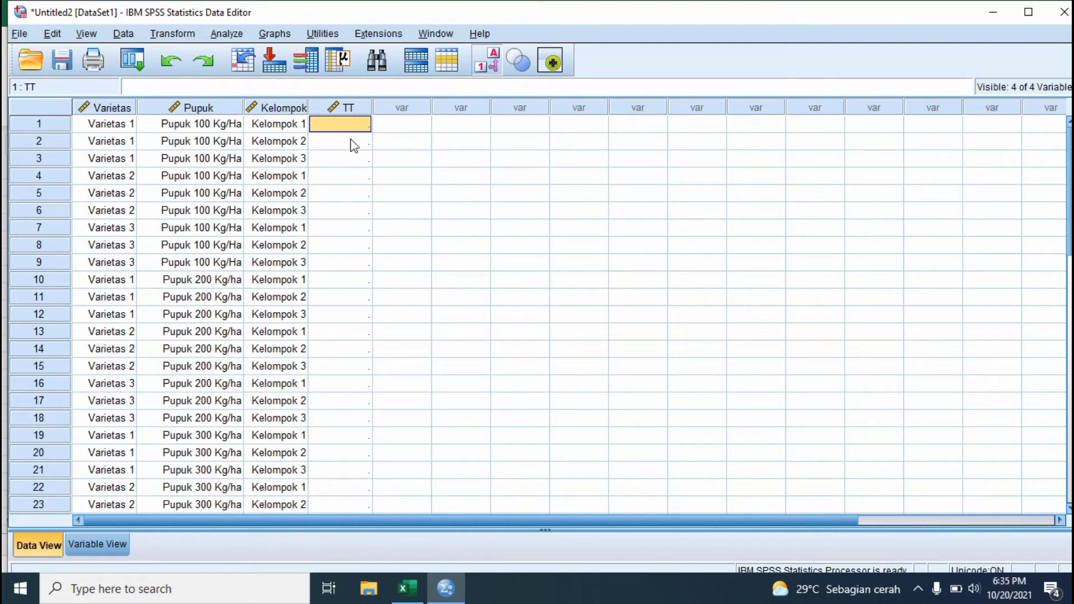
left_click(353, 142)
left_click(411, 588)
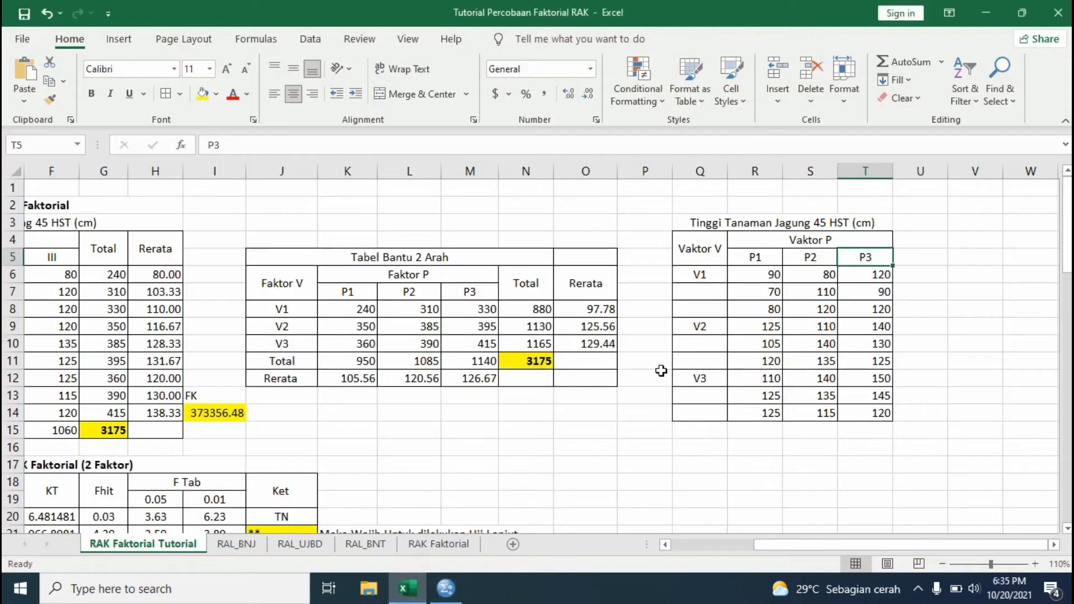
left_click(770, 273)
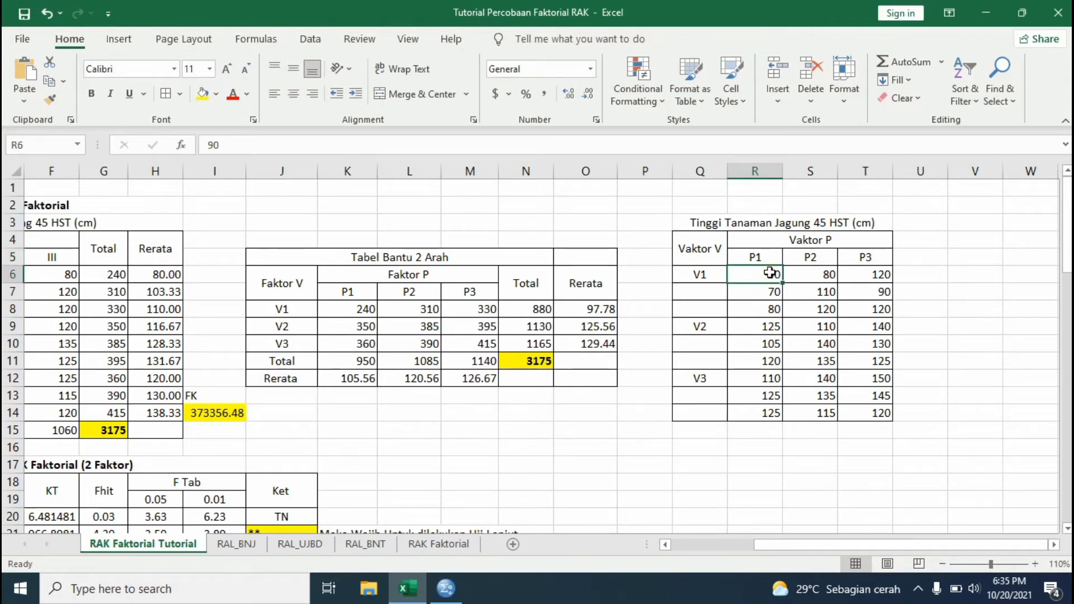
key("shift+Down")
key("shift+Down")
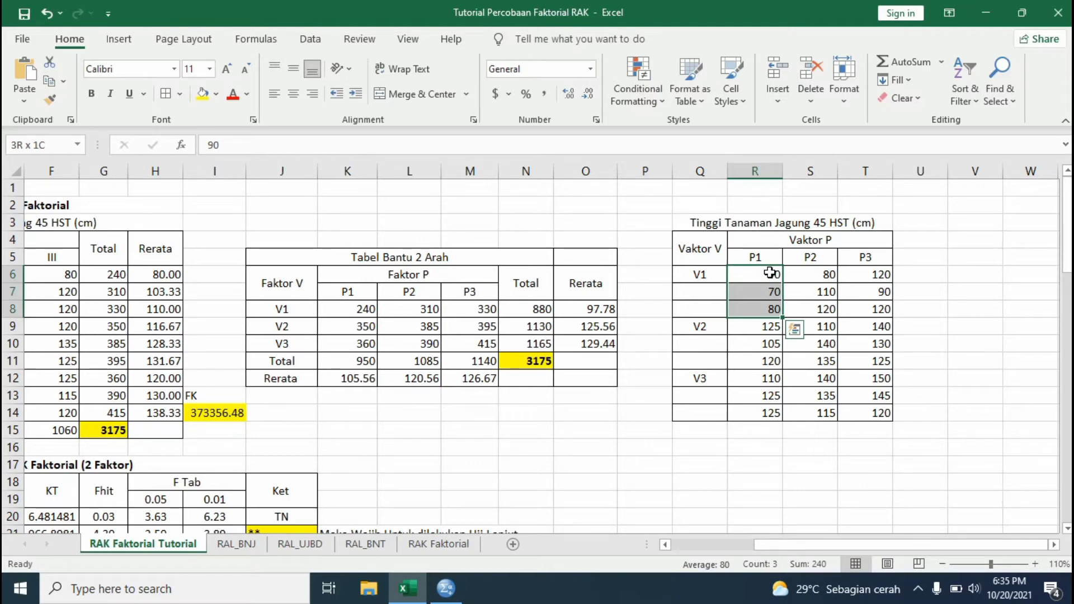
key("shift+Down")
key("shift+Down")
key("shift+Down")
key("shift+Down")
key("shift+Down")
key("shift+Down")
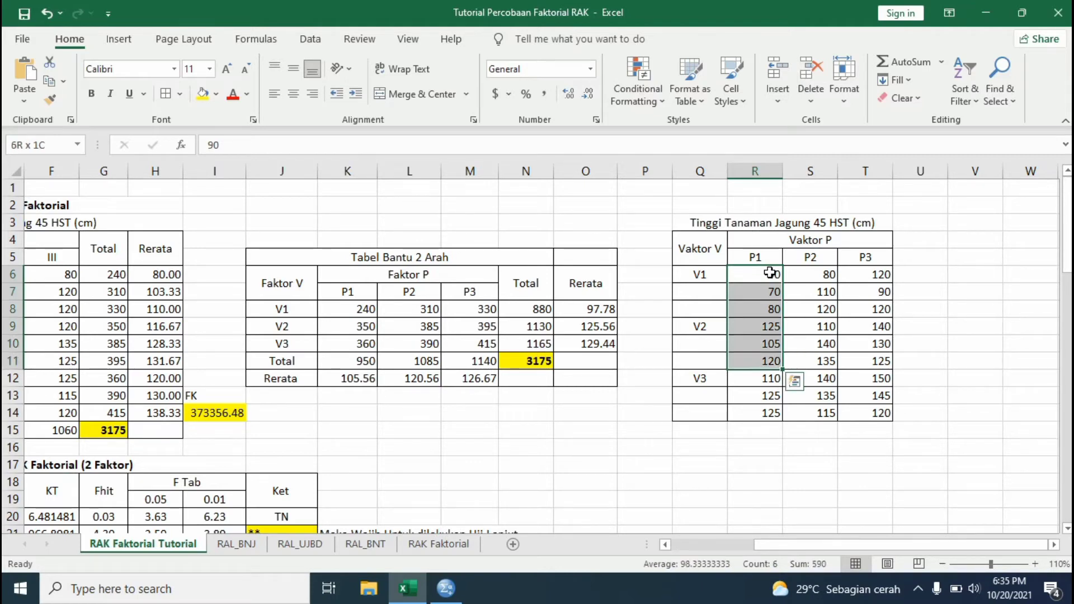
key("ctrl+c")
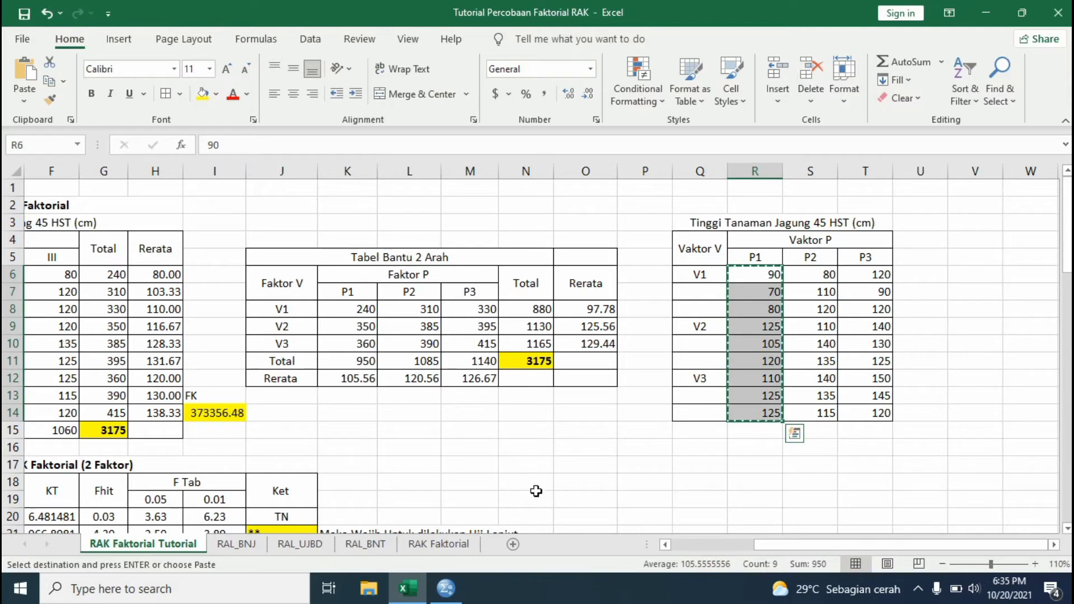
- Return to SPSS and paste the copied P1 heights into TT rows 1–9
left_click(446, 588)
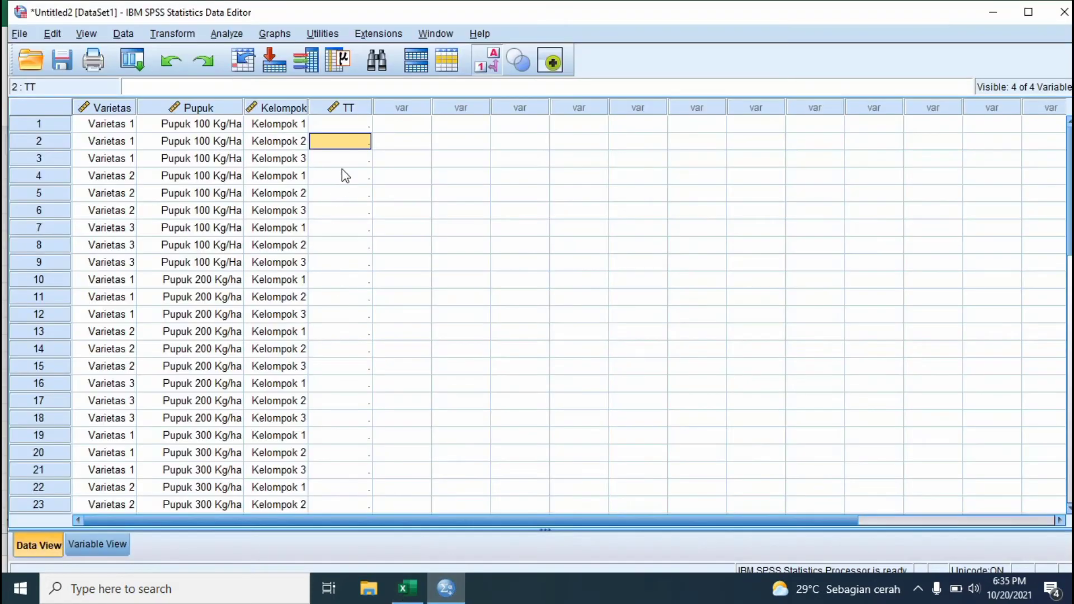
left_click(347, 127)
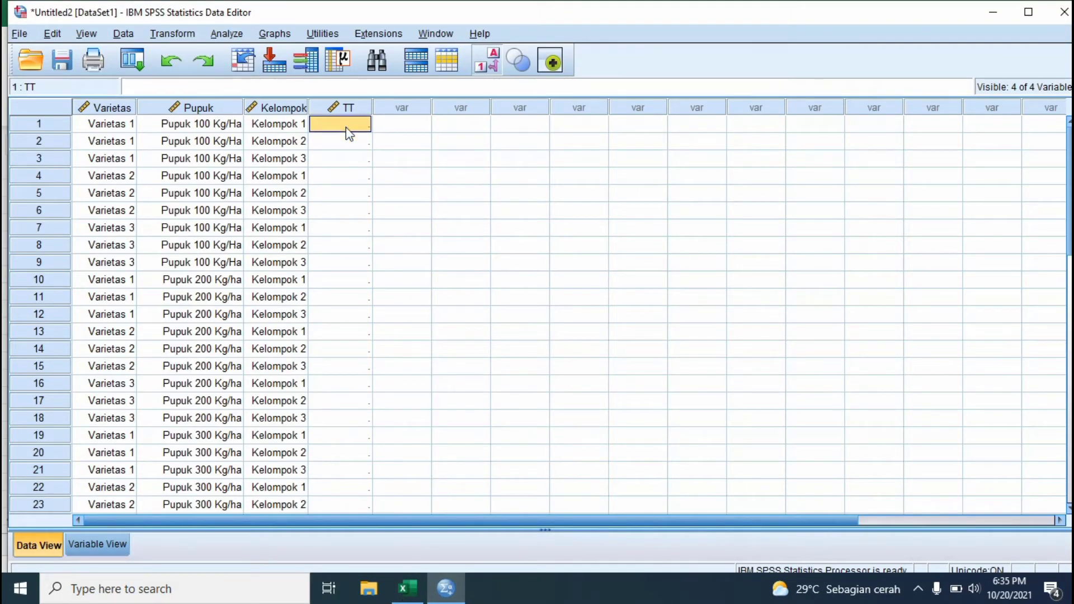
key("ctrl+v")
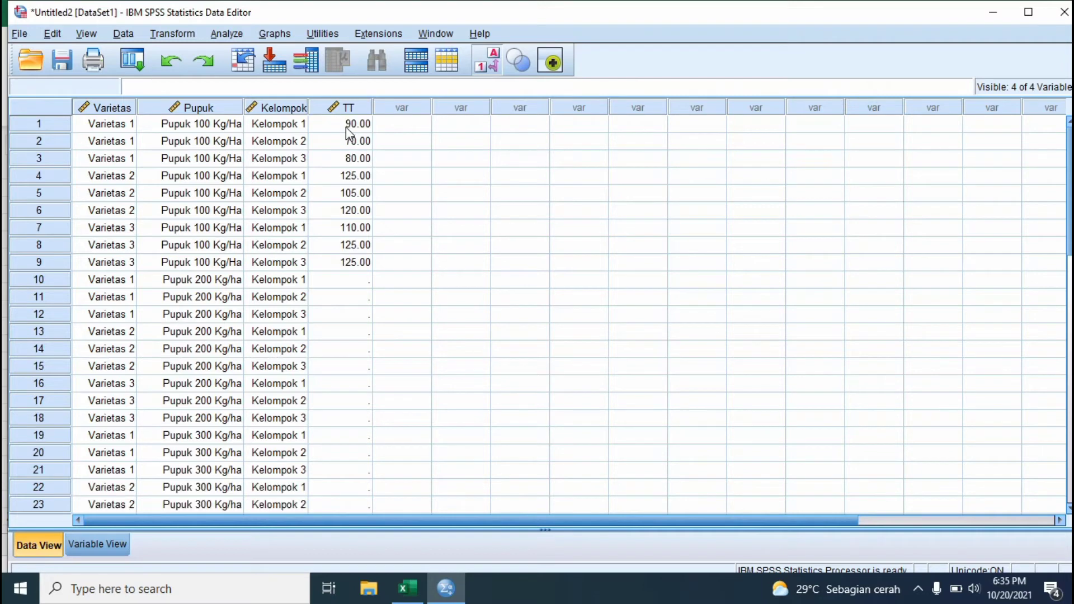
- Copy the P2 heights in S6:S14 from Excel into TT rows 10–18 of the SPSS data sheet
left_click(415, 600)
left_click_drag(833, 277, 830, 412)
key("ctrl+c")
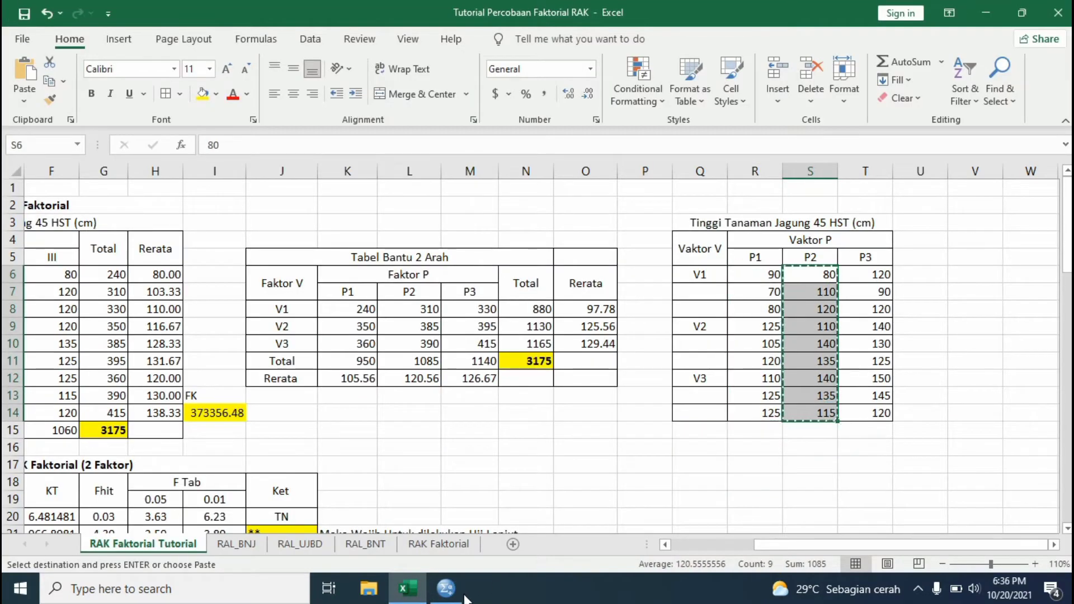
left_click(462, 595)
left_click(358, 285)
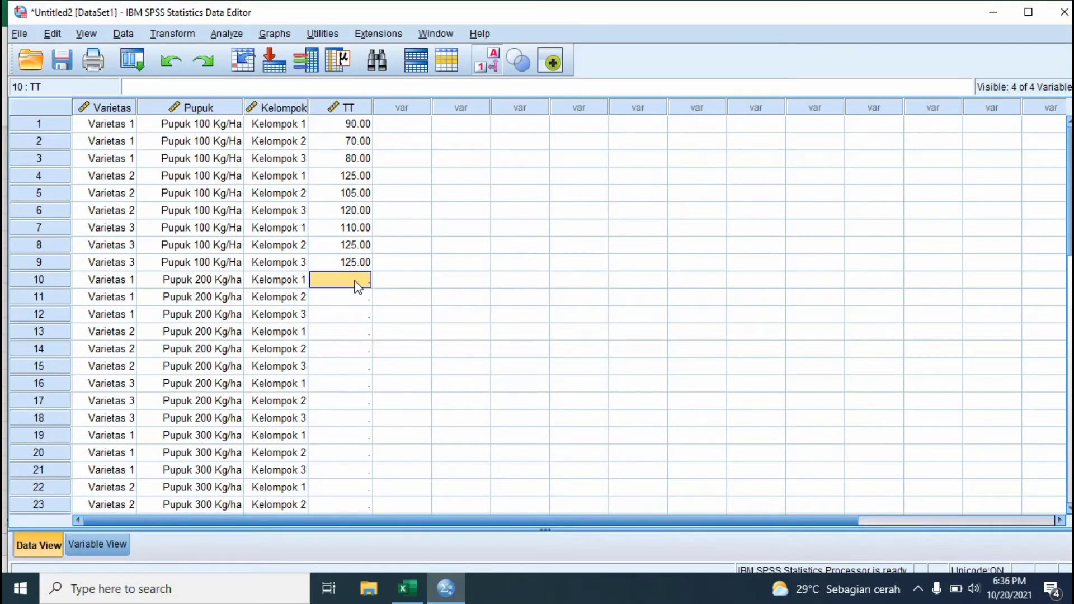
key("ctrl+v")
- Copy the P3 heights in T6:T14 from Excel into SPSS TT rows 19–27 and check the filled data sheet
left_click(407, 588)
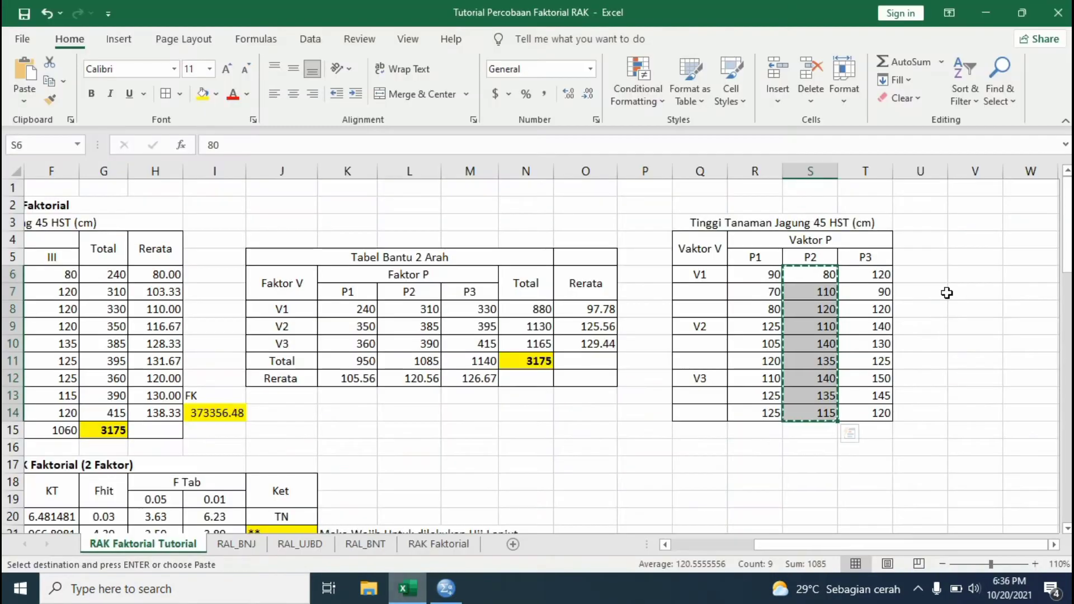
left_click_drag(887, 270, 883, 412)
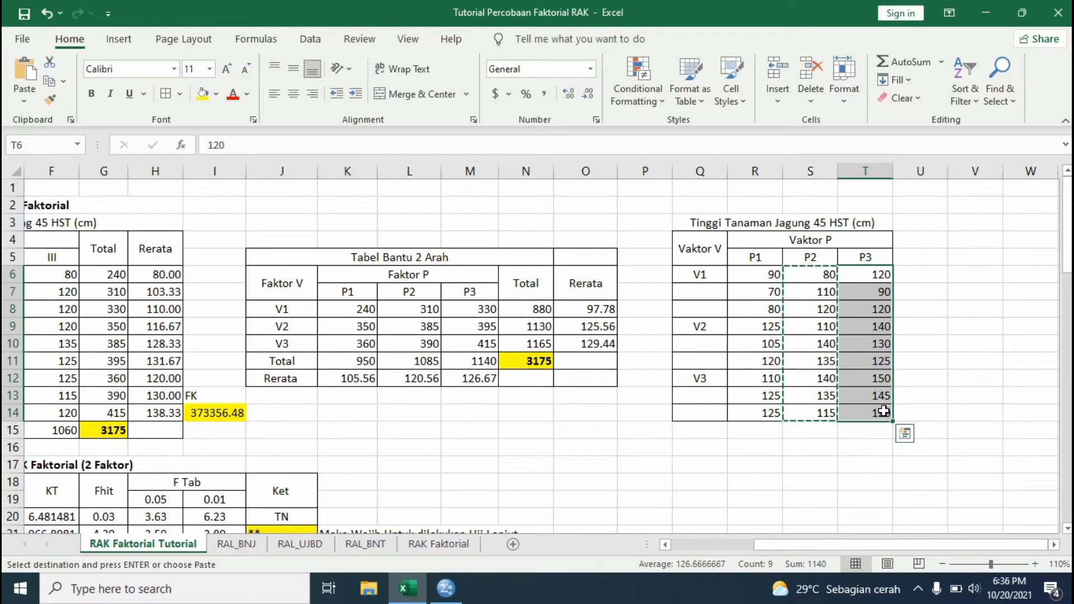
key("ctrl+c")
left_click(446, 588)
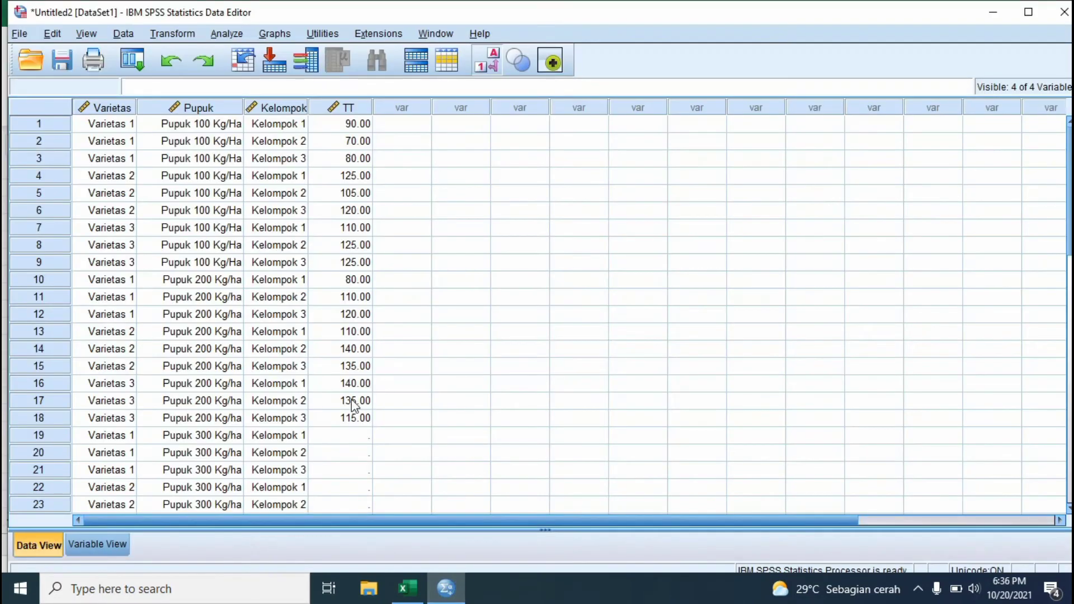
left_click(346, 436)
key("ctrl+v")
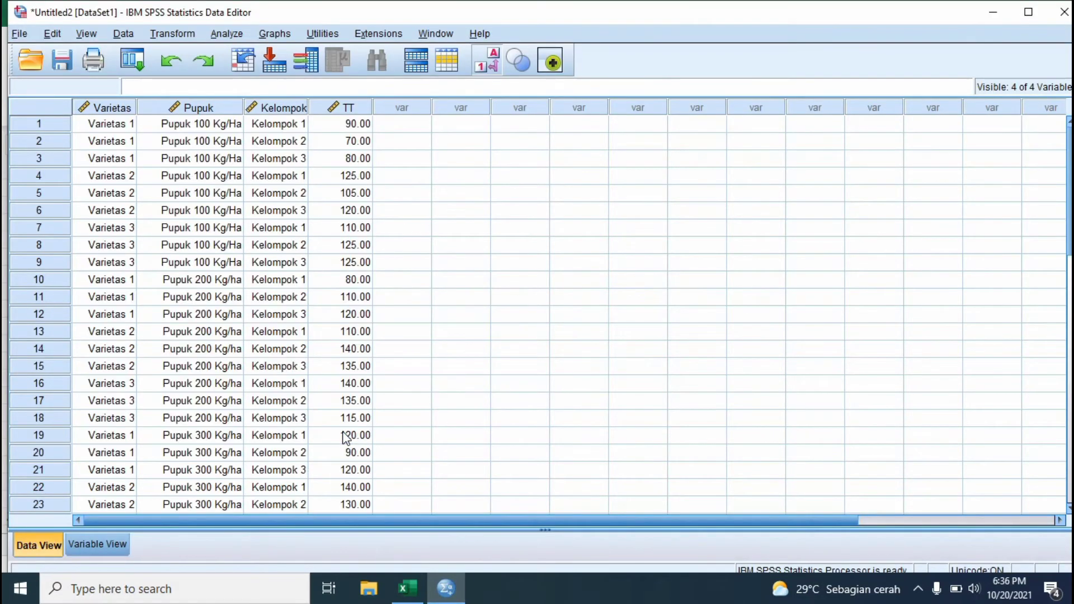
scroll(344, 438, "down", 8)
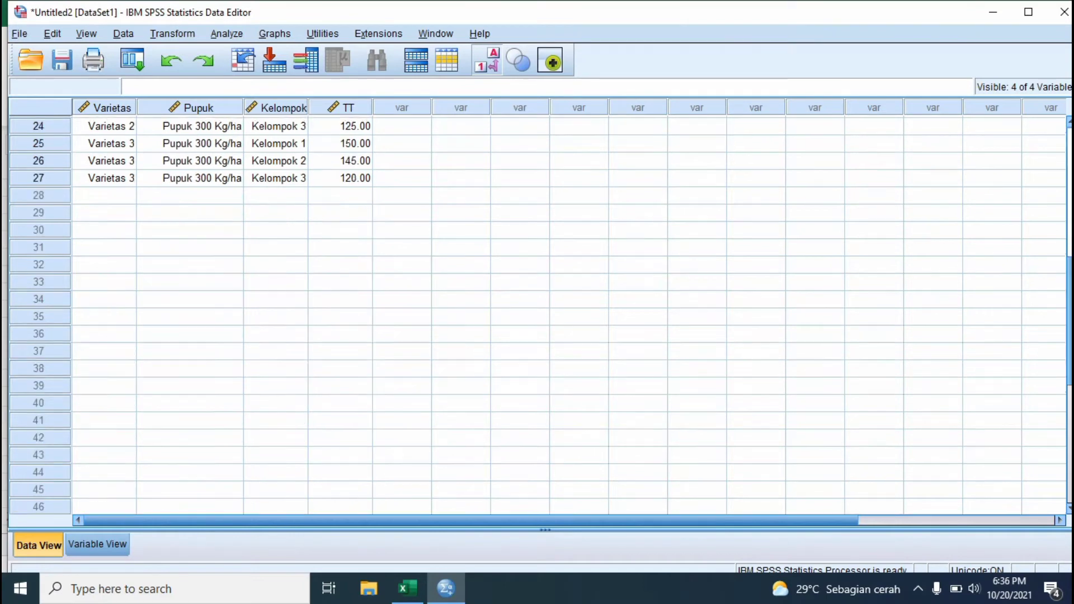
scroll(649, 252, "up", 2)
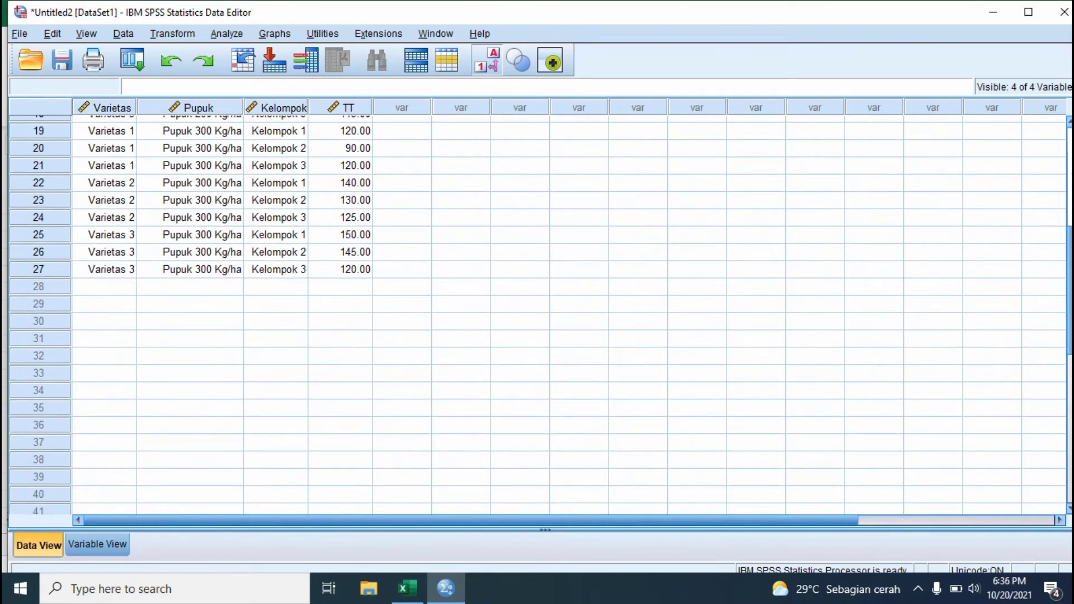
scroll(537, 314, "up", 2)
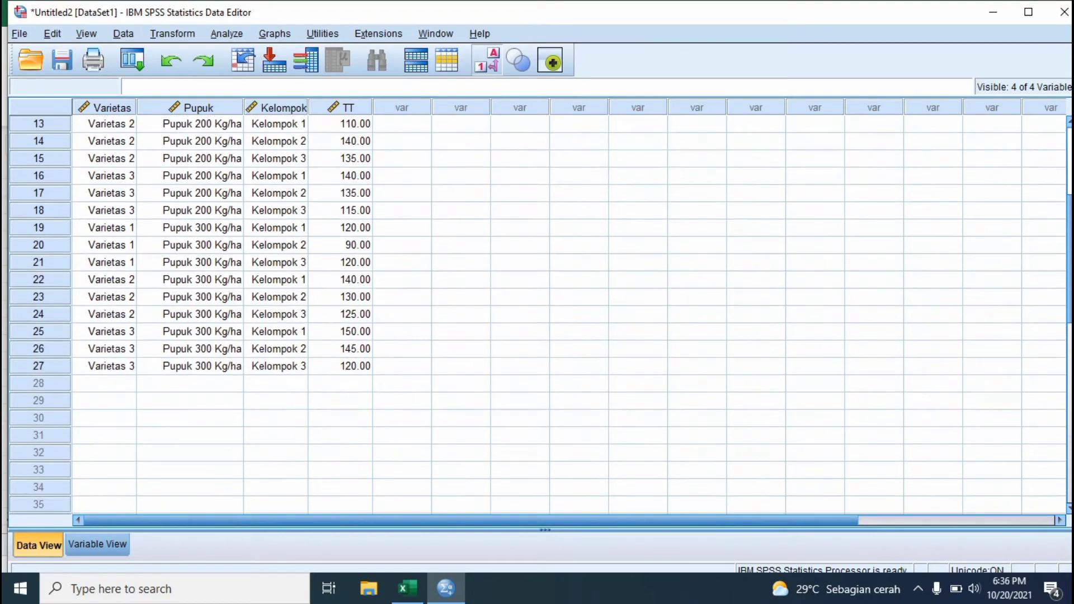
scroll(538, 313, "up", 4)
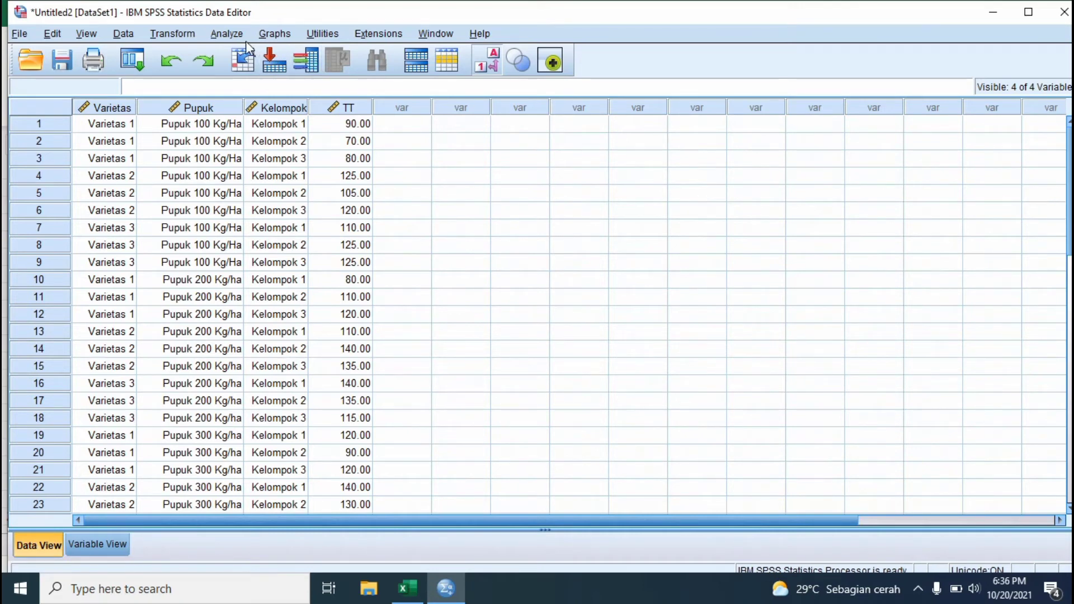
- Start a General Linear Model Univariate analysis with Tinggi Tanaman as the dependent variable
left_click(230, 35)
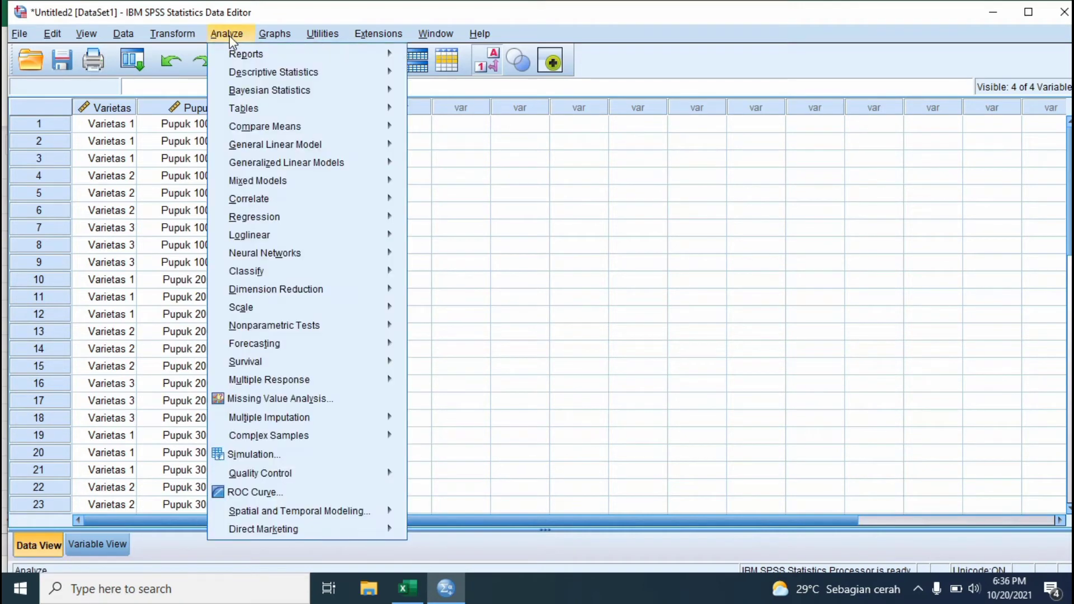
mouse_move(329, 151)
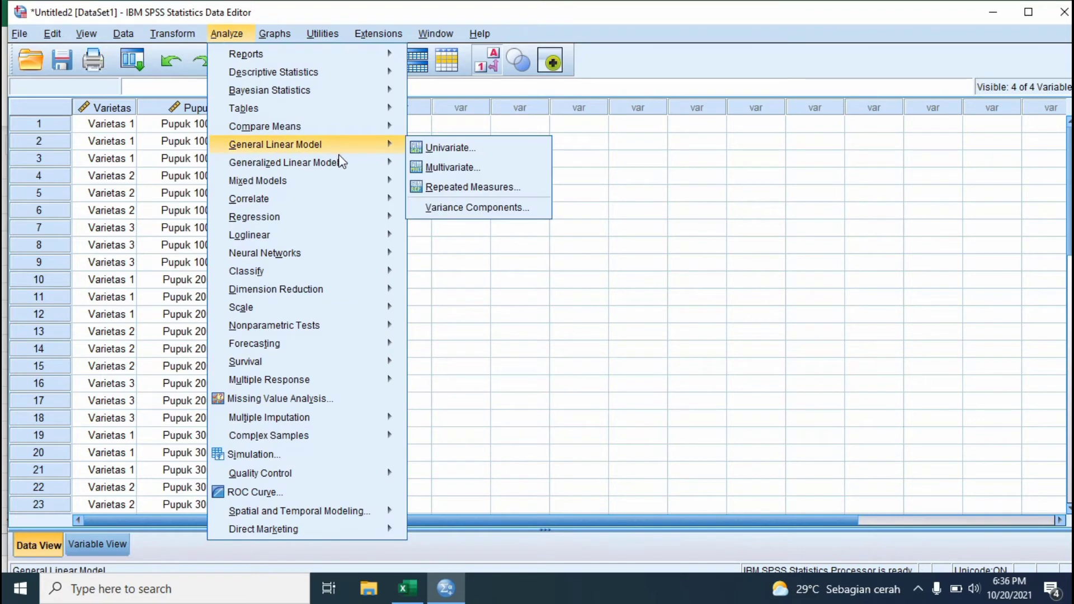
left_click(451, 150)
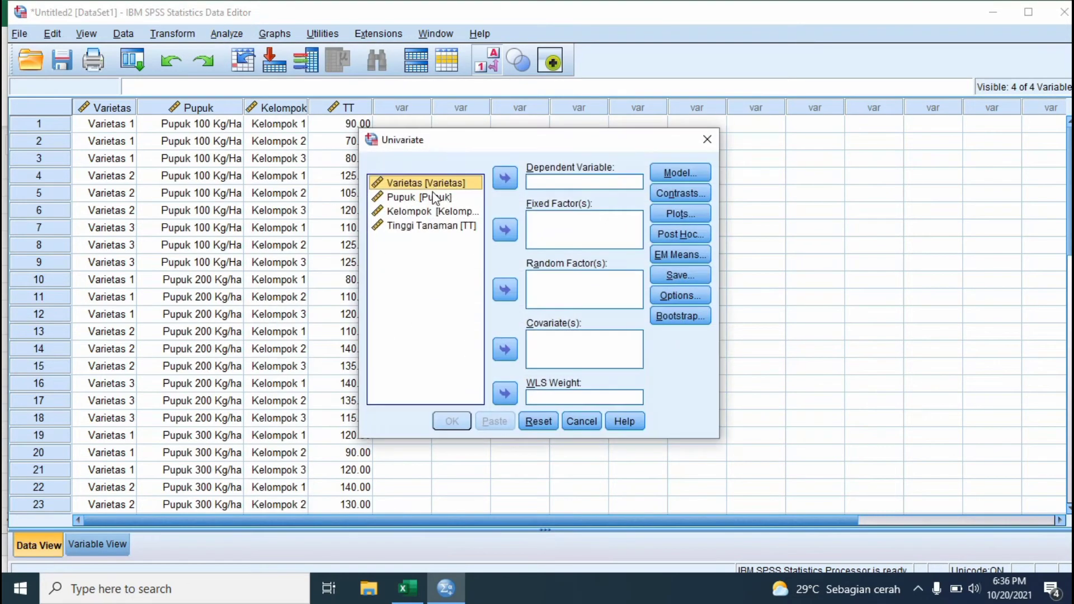
left_click(421, 226)
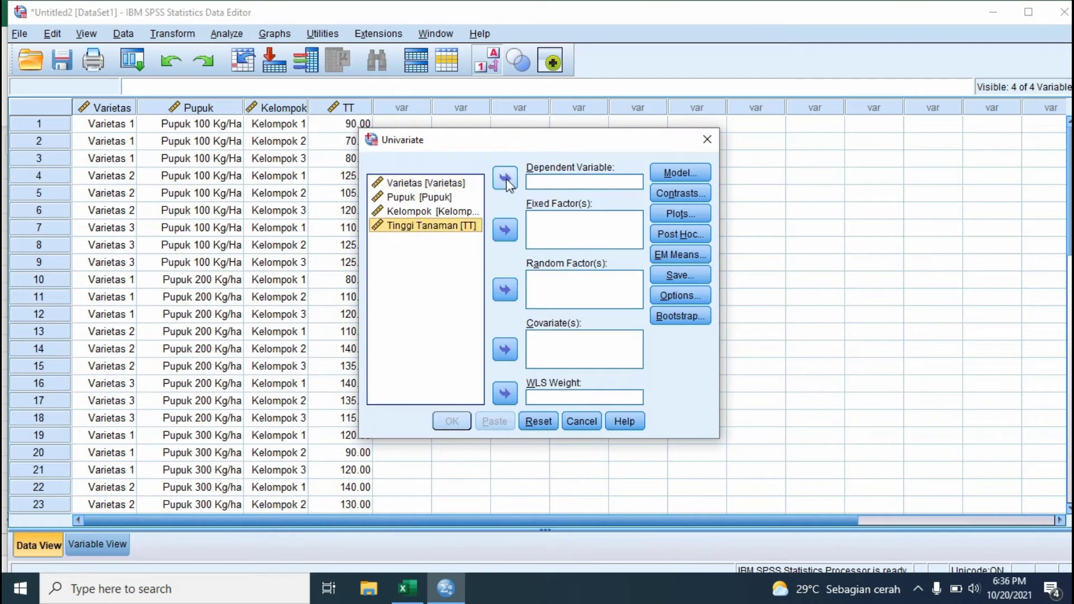
left_click(506, 180)
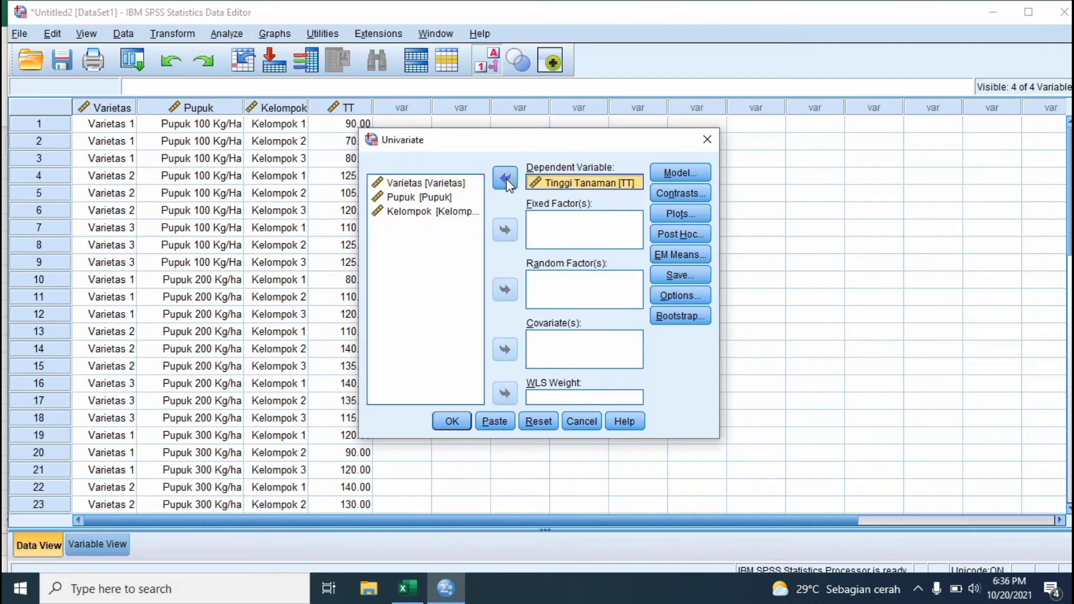
- Assign Varietas, Pupuk and Kelompok as fixed factors of the univariate analysis
left_click(435, 184)
left_click(422, 197, "ctrl")
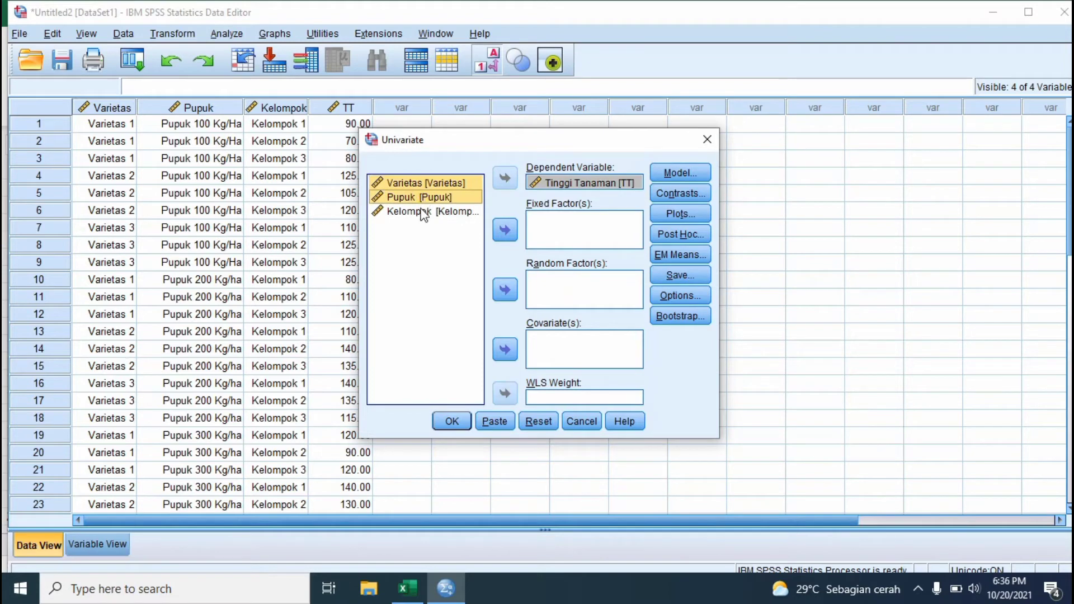
left_click(421, 211, "ctrl")
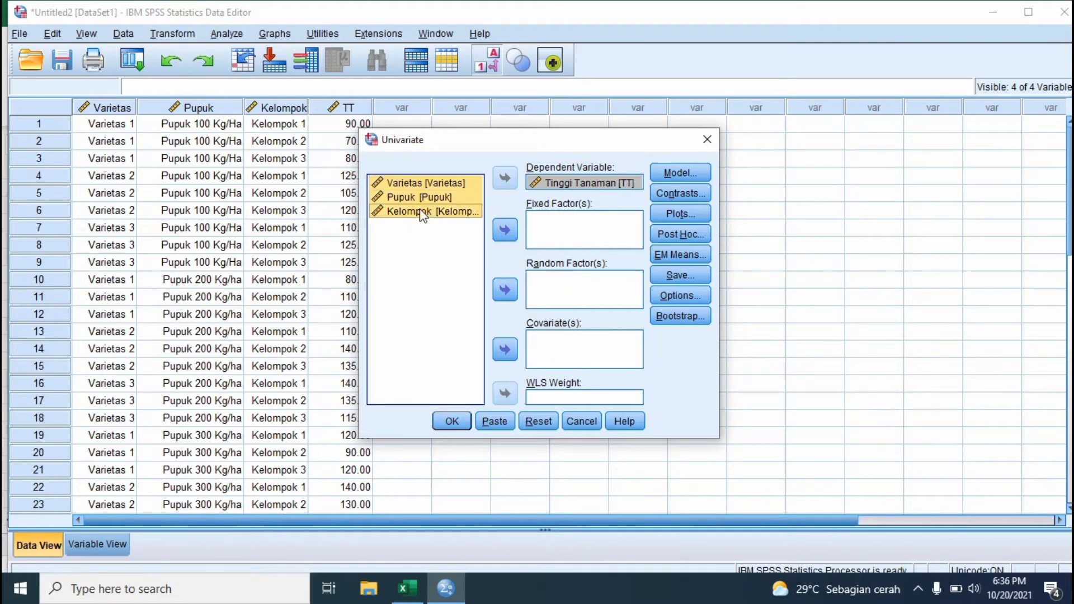
left_click(511, 231)
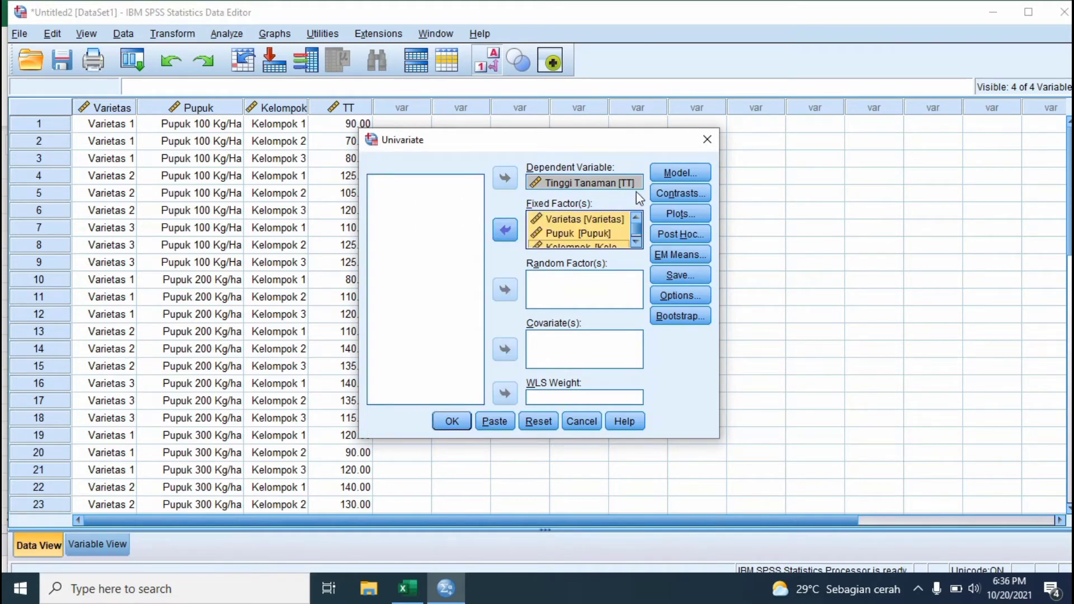
- Switch the univariate model to built terms and add Varietas, Pupuk and Kelompok as main effects
left_click(670, 176)
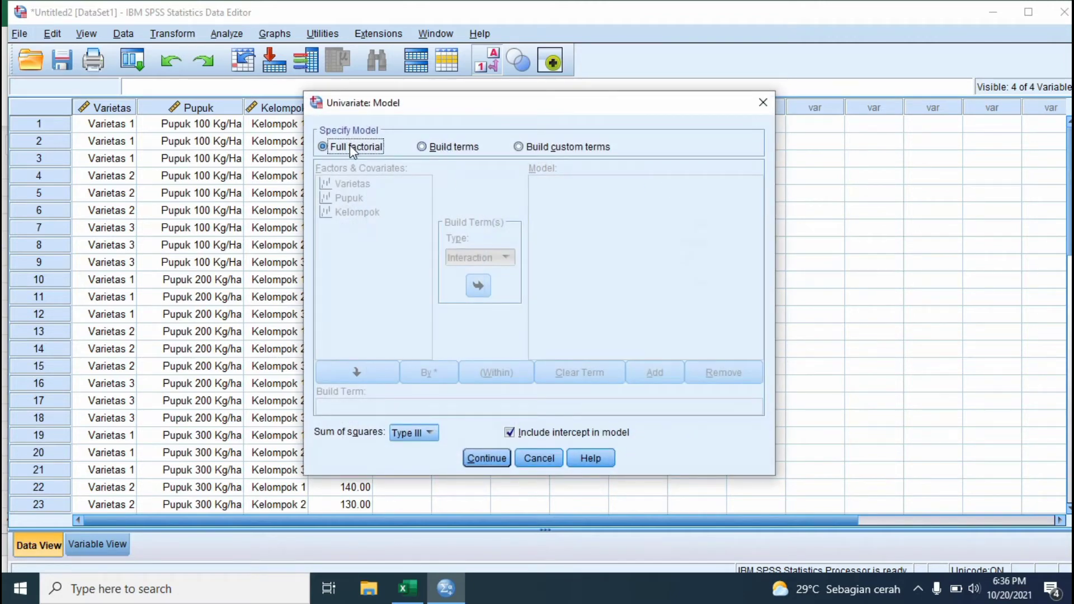
left_click(422, 147)
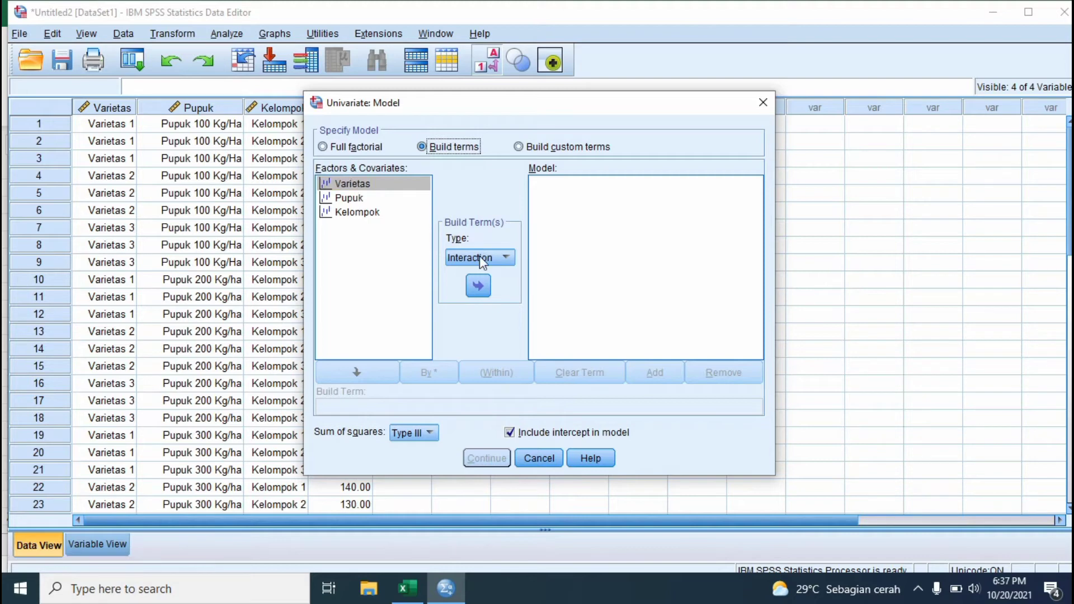
left_click(504, 256)
left_click(490, 289)
left_click(361, 188)
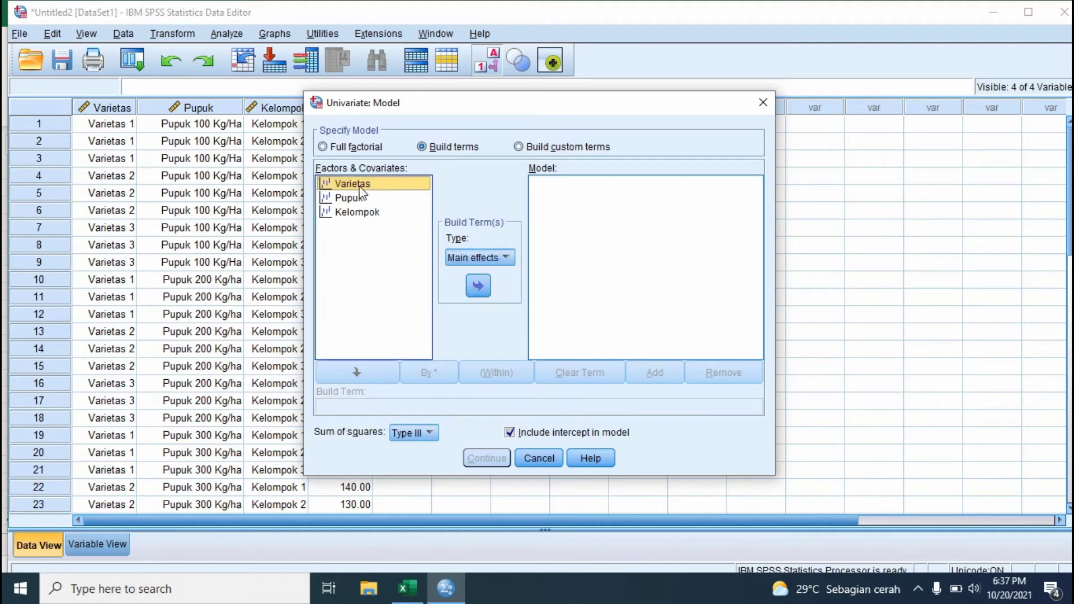
left_click(358, 198, "shift")
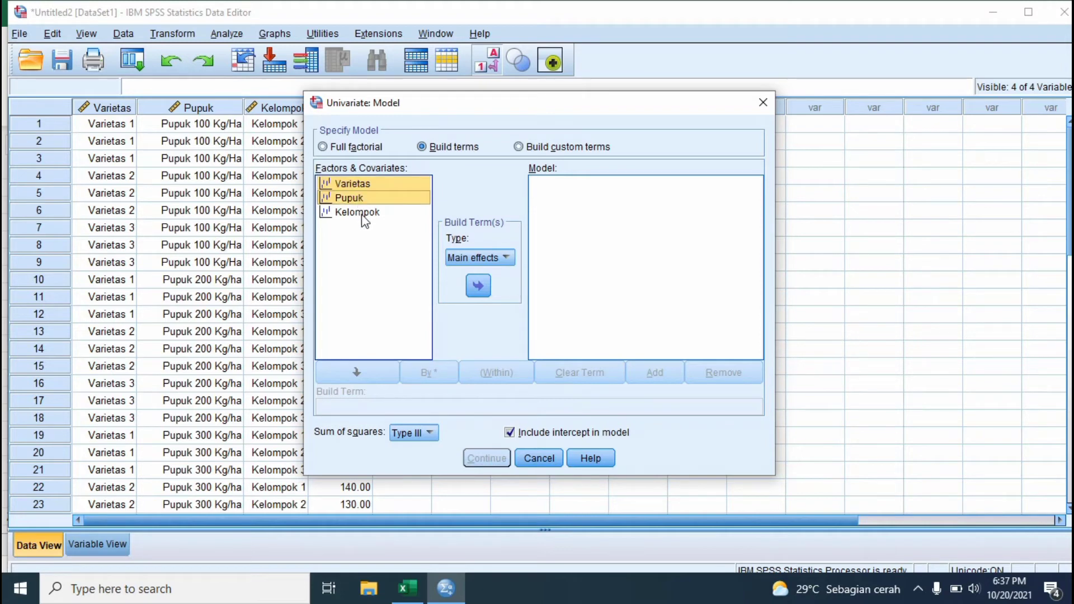
left_click(363, 213, "shift")
left_click(479, 287)
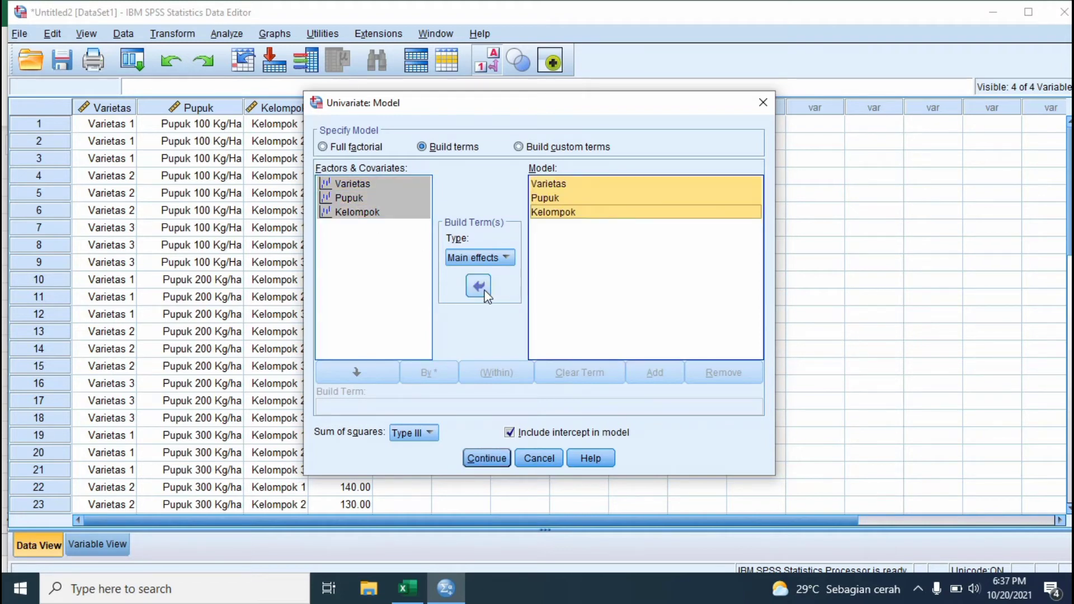
- Add the interaction of Varietas and Pupuk to the model terms and accept the model specification
left_click(508, 259)
left_click(473, 274)
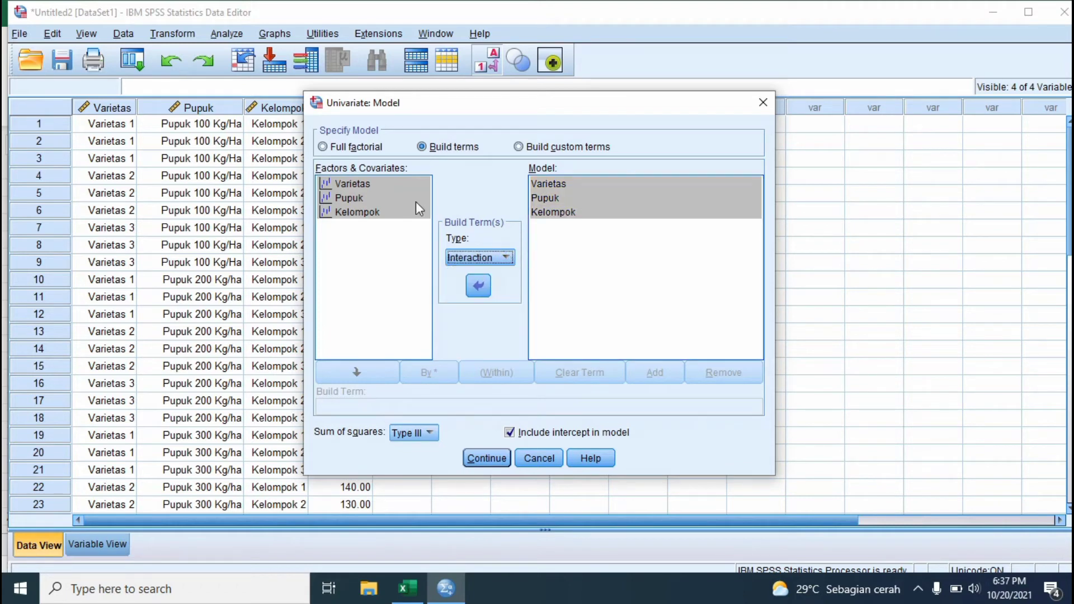
left_click(363, 181, "ctrl")
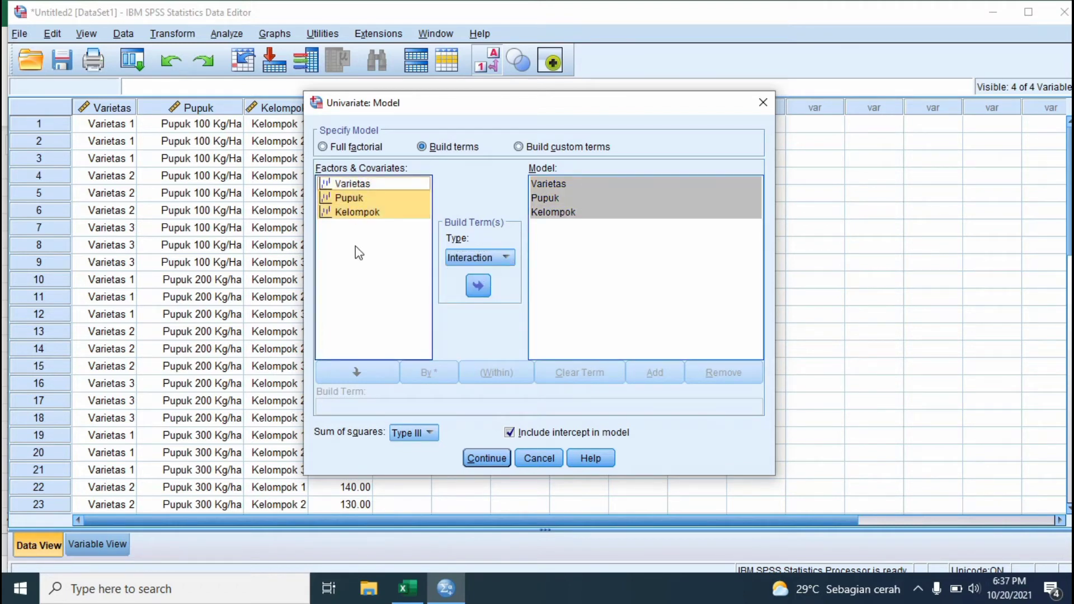
left_click(359, 272)
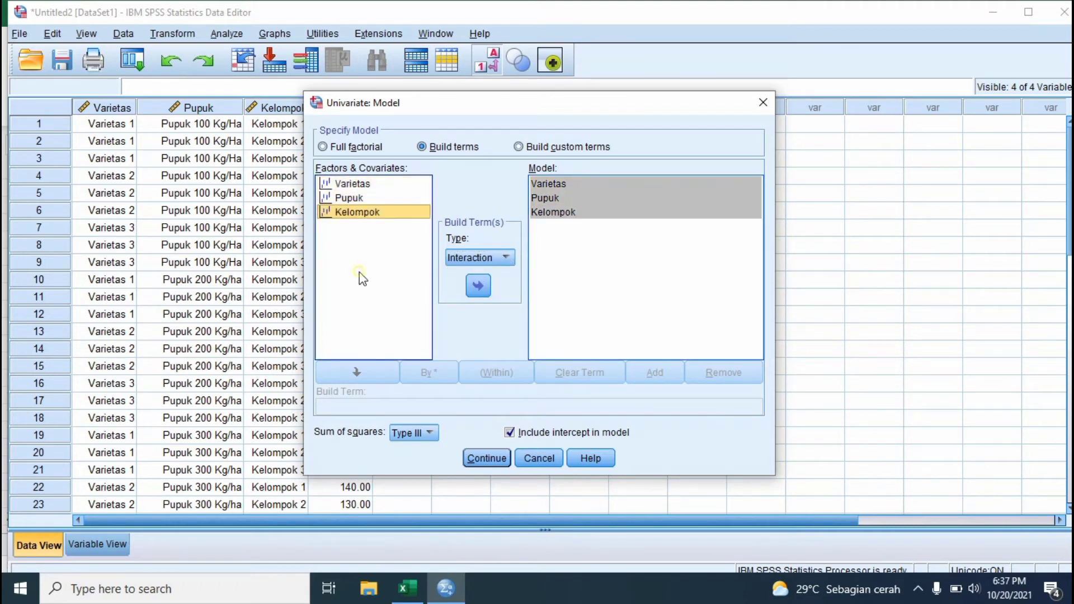
left_click(354, 188)
left_click(348, 196, "ctrl")
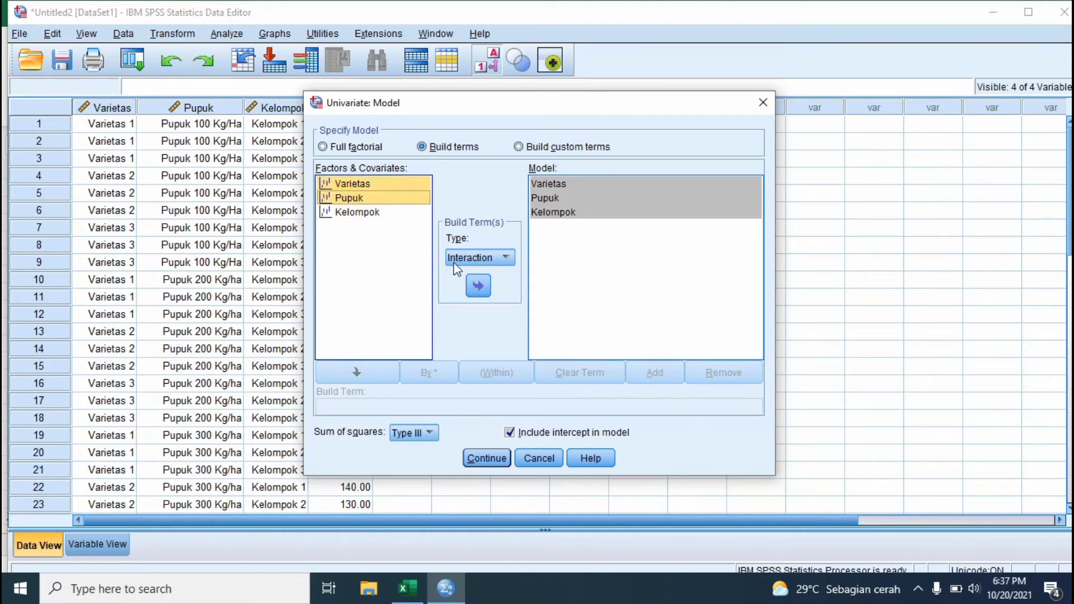
left_click(479, 278)
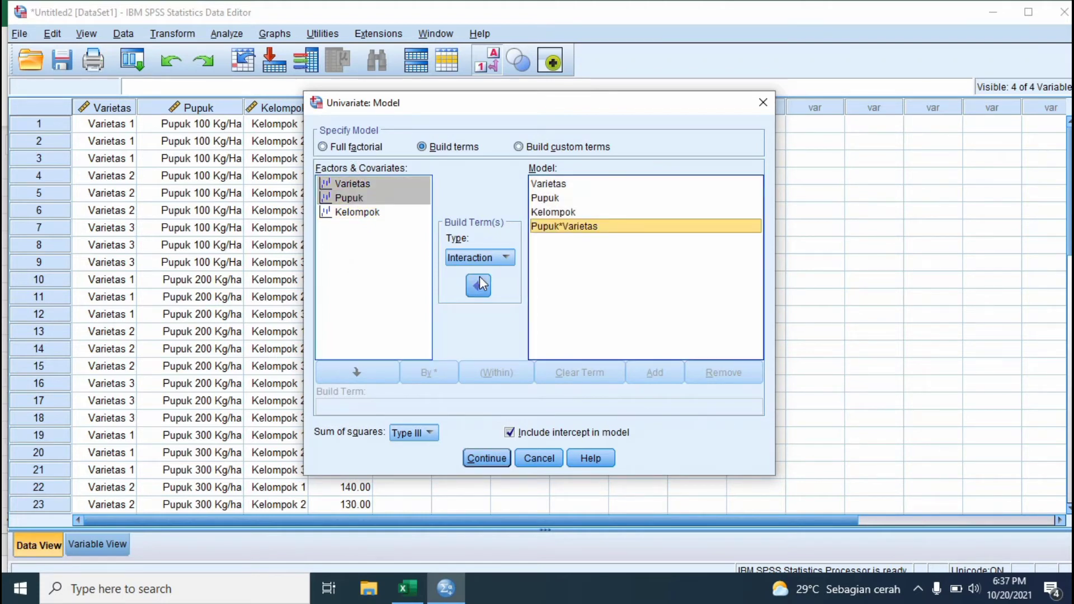
left_click(486, 458)
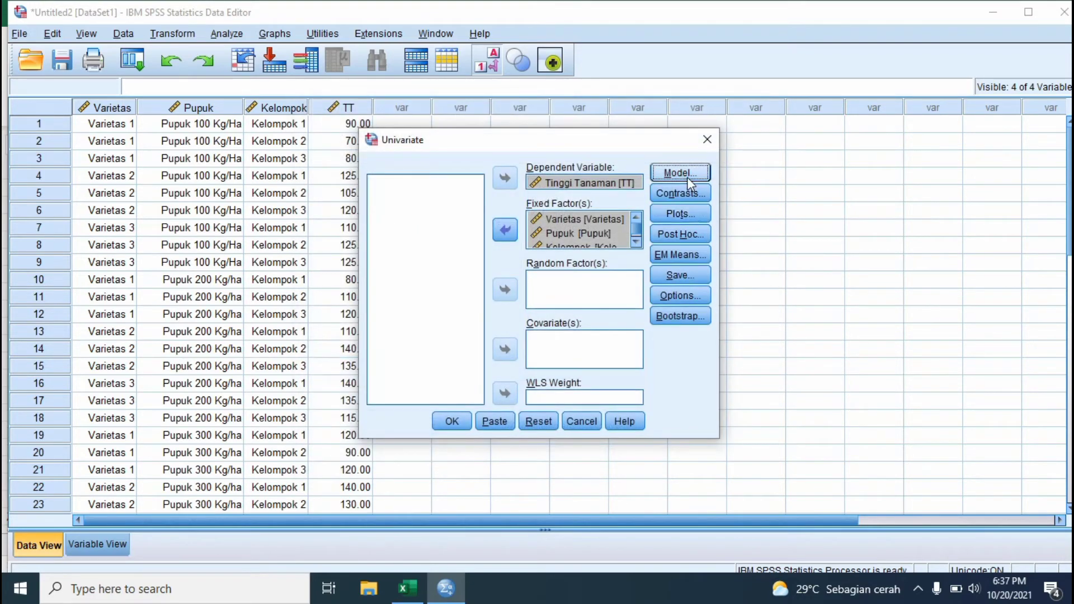
- Add a profile plot with Varietas on the horizontal axis and Pupuk as separate lines
left_click(684, 212)
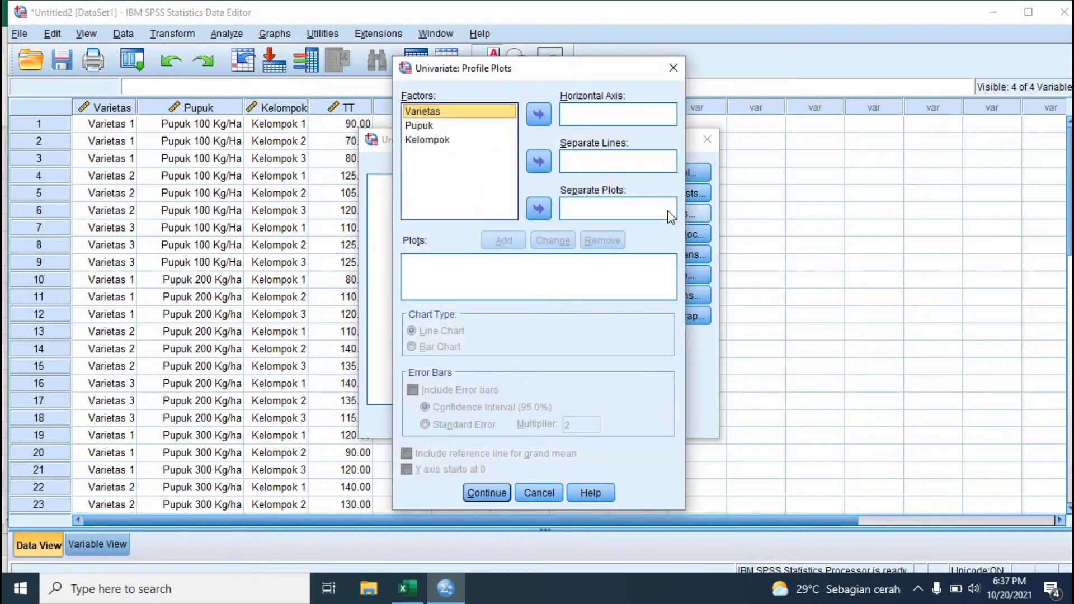
left_click(537, 115)
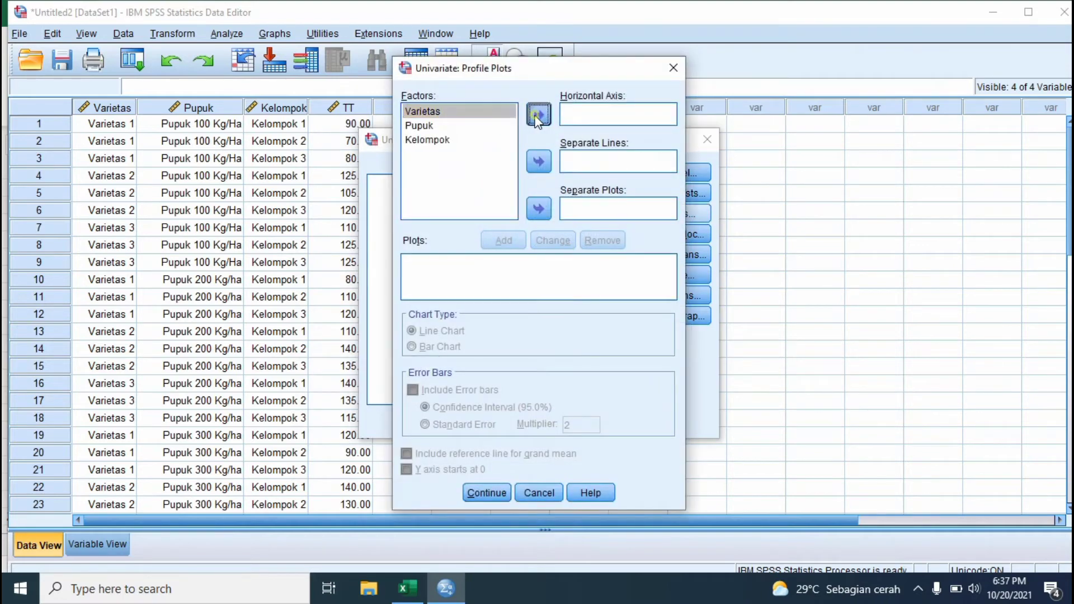
left_click(422, 126)
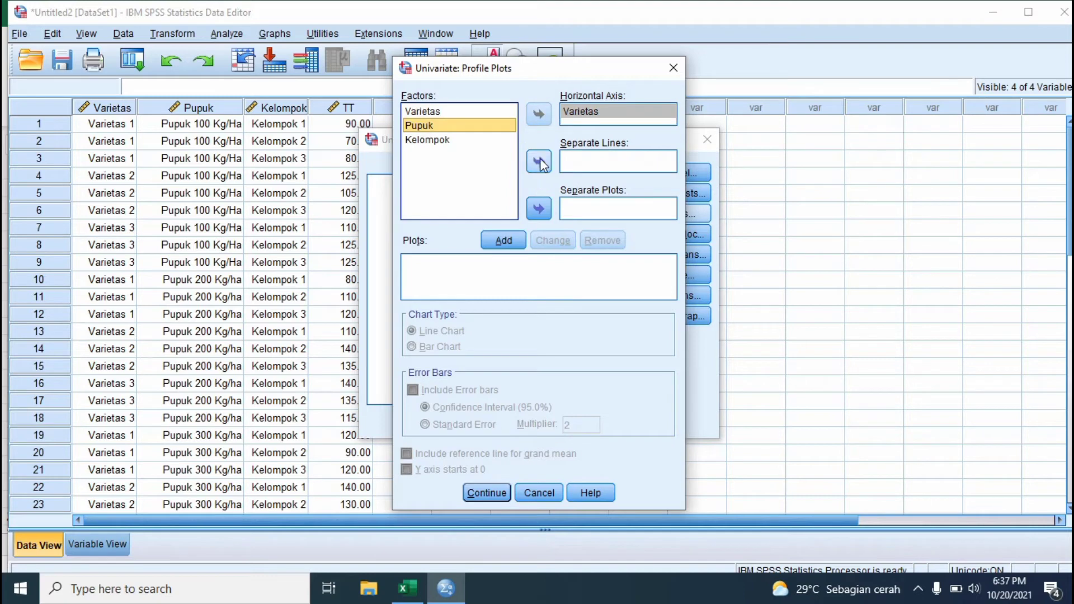
left_click(538, 162)
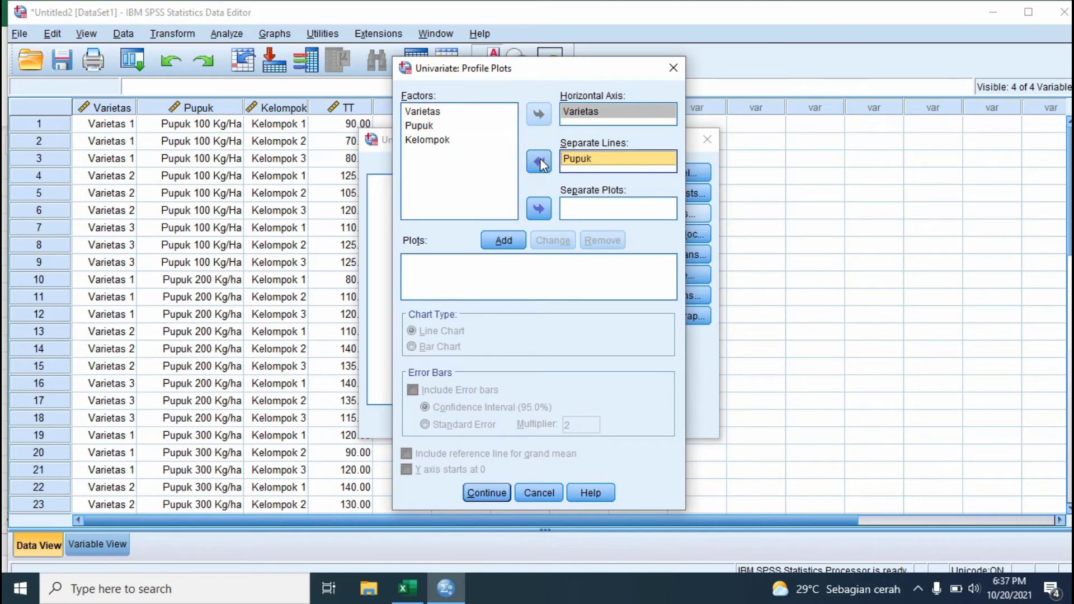
left_click(503, 241)
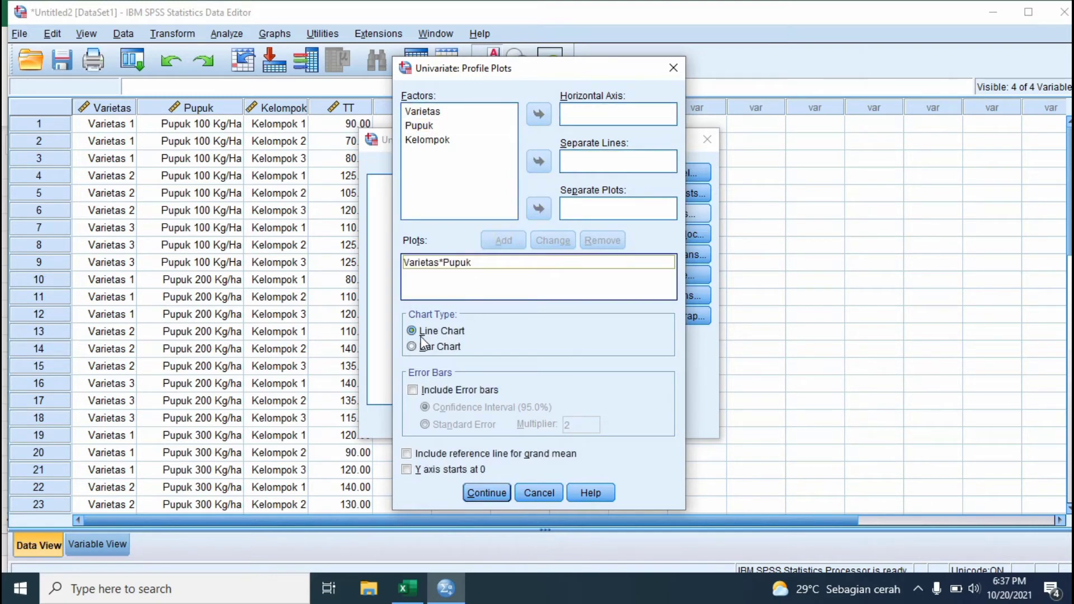
left_click(487, 493)
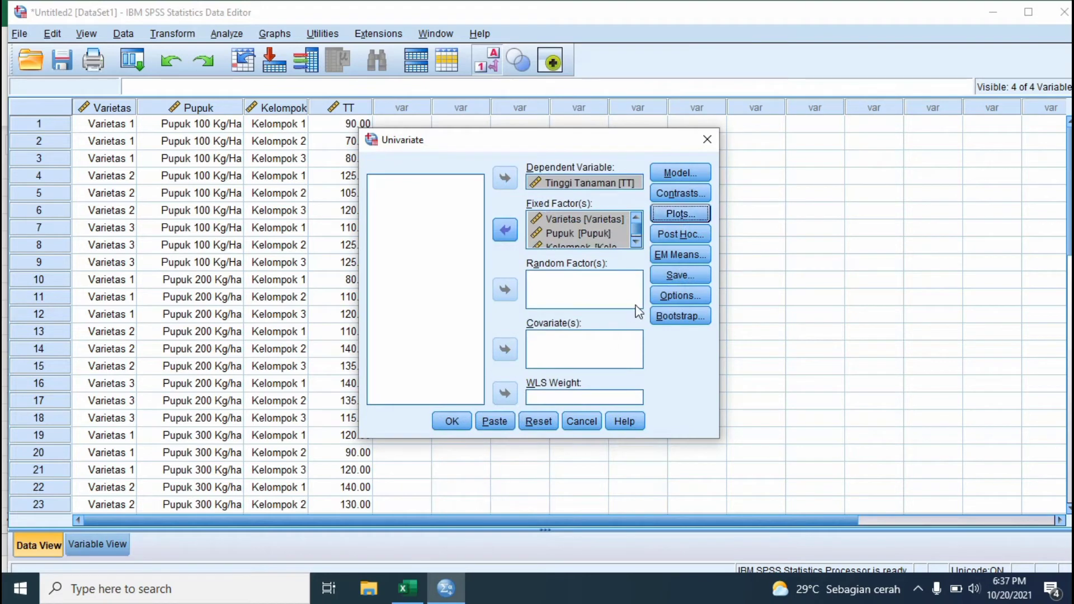
- Request Tukey post hoc tests for Varietas, Pupuk and Kelompok
left_click(682, 235)
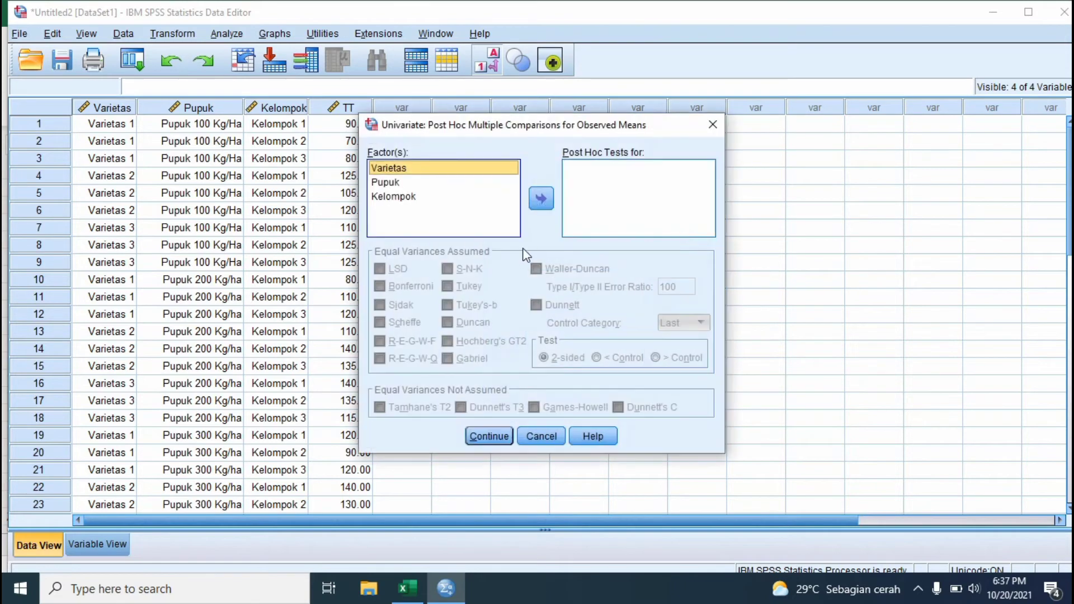
left_click(392, 182, "shift")
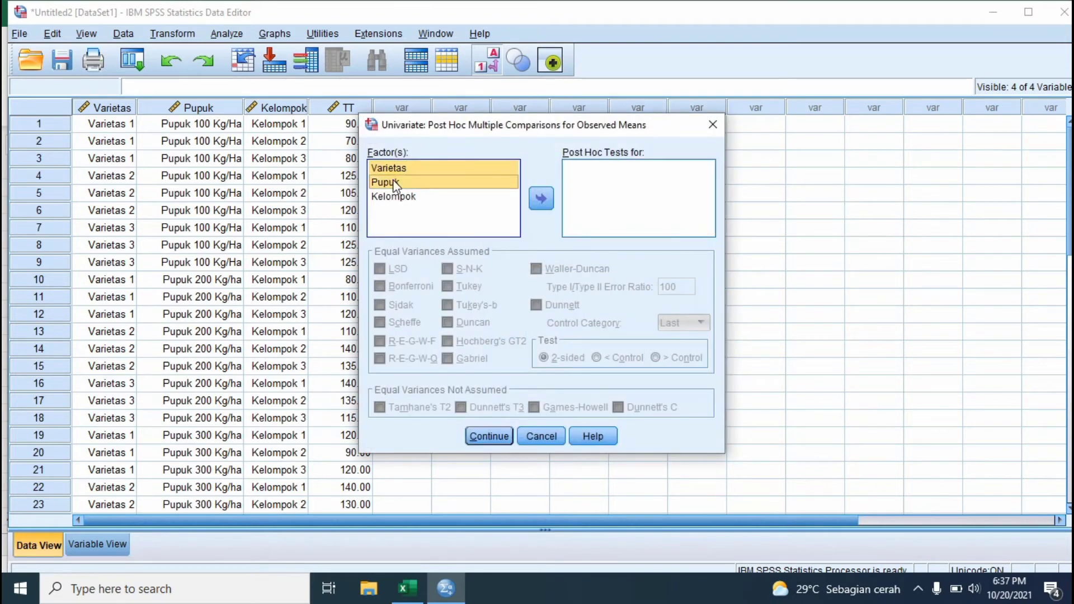
left_click(534, 195)
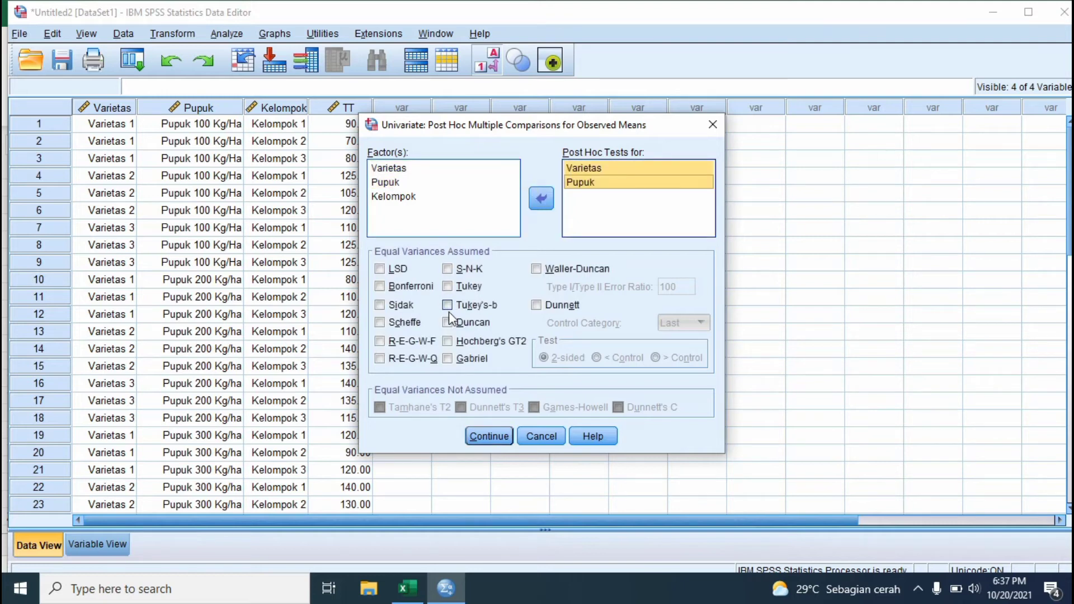
left_click(449, 287)
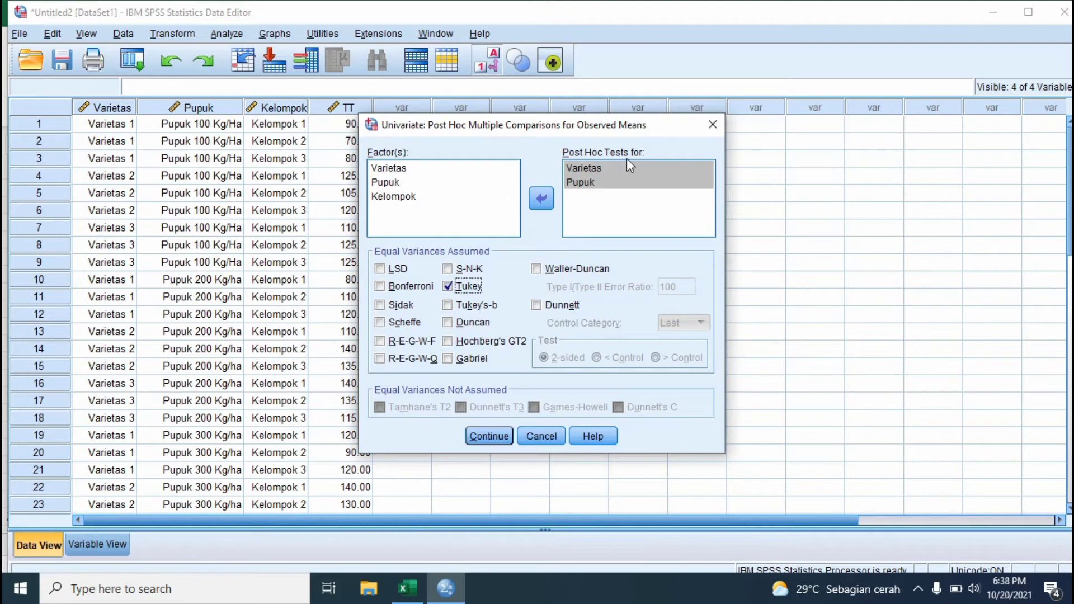
left_click(410, 199)
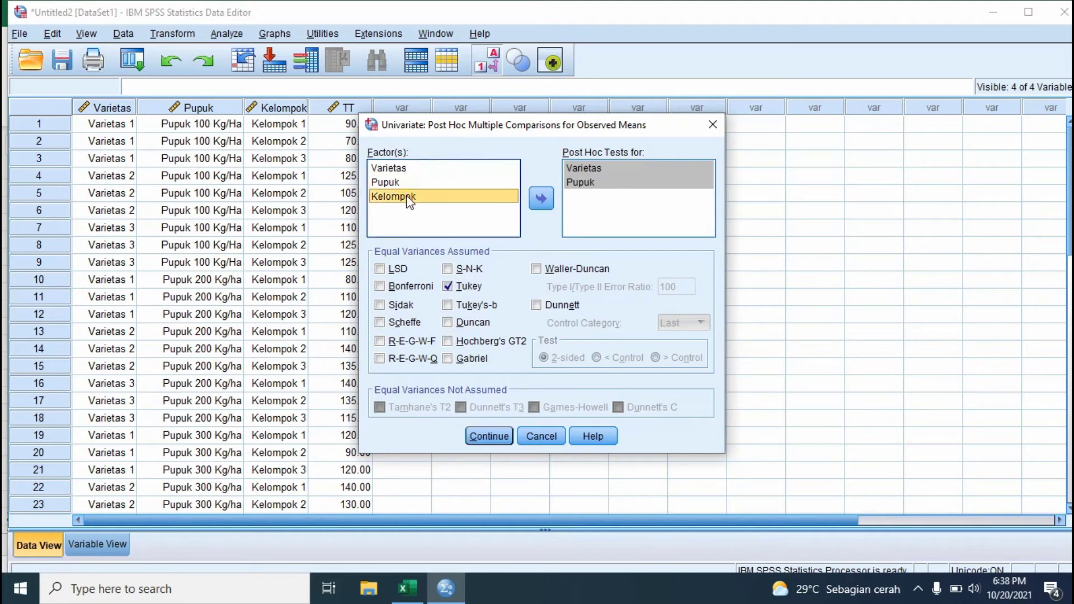
left_click(547, 203)
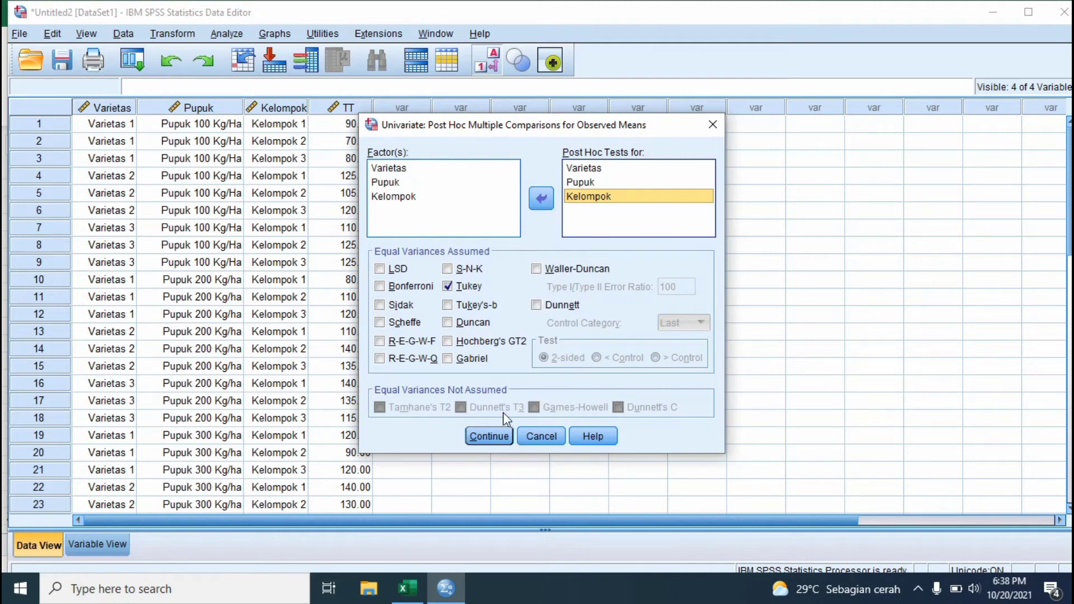
left_click(489, 436)
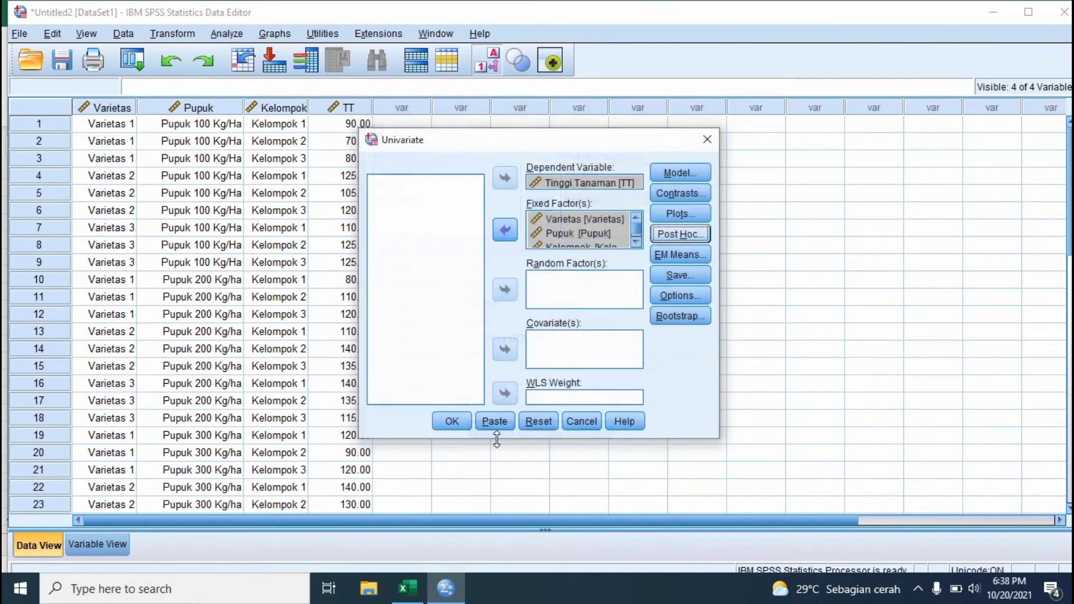
- Run the univariate analysis and examine the Tests of Between-Subjects Effects table in the output
left_click(451, 422)
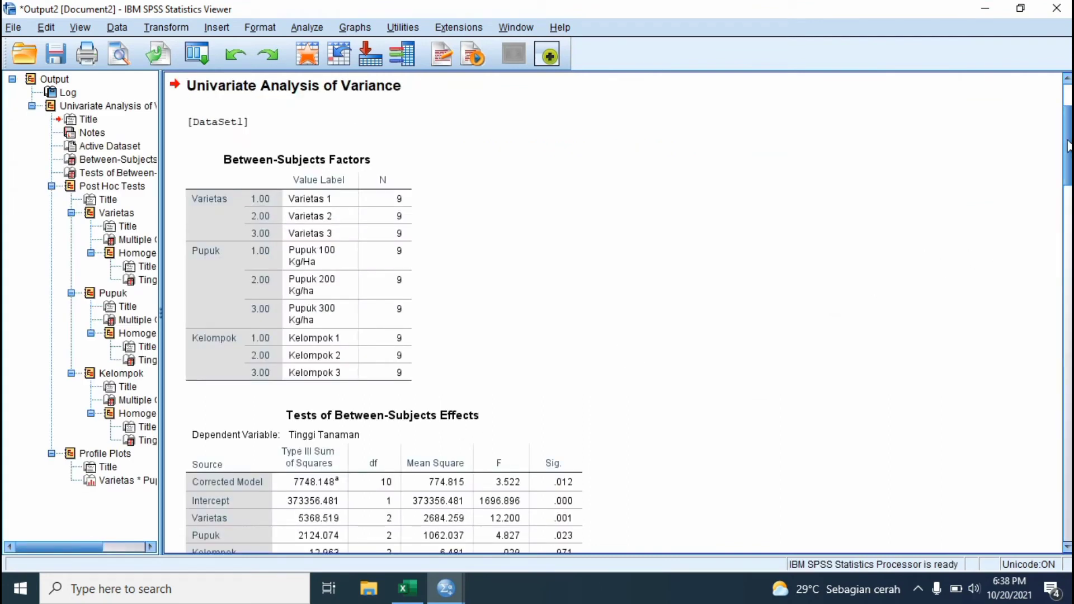
left_click_drag(1069, 147, 1069, 190)
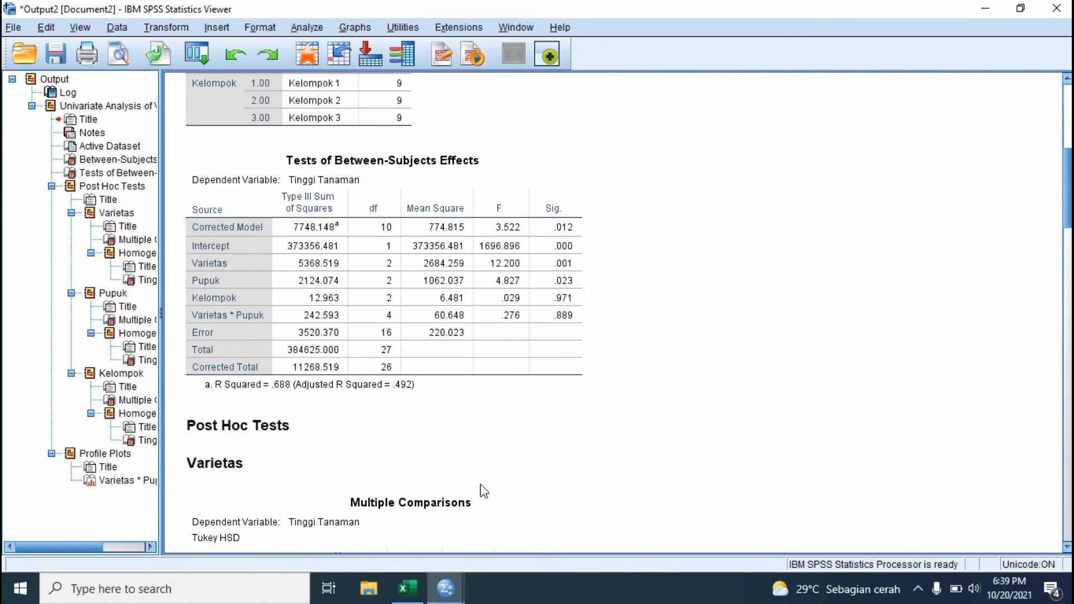
- Switch to Excel and check the Fhit values of V, P and VP in the Anova RAK Faktorial table against the SPSS results
left_click(405, 590)
left_click_drag(1069, 248, 1069, 310)
left_click_drag(970, 545, 879, 545)
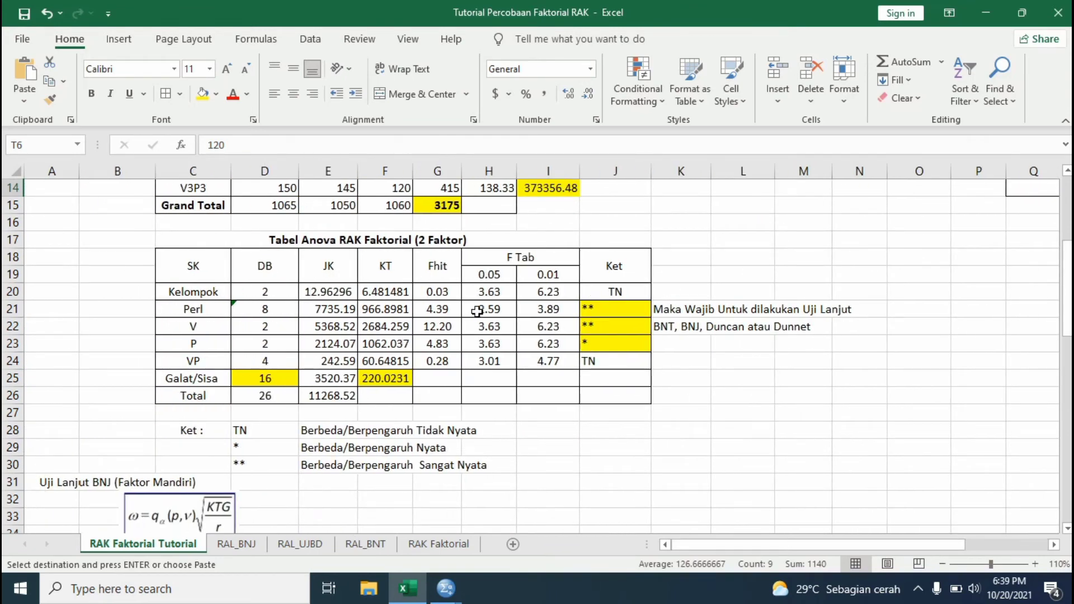
left_click(436, 330)
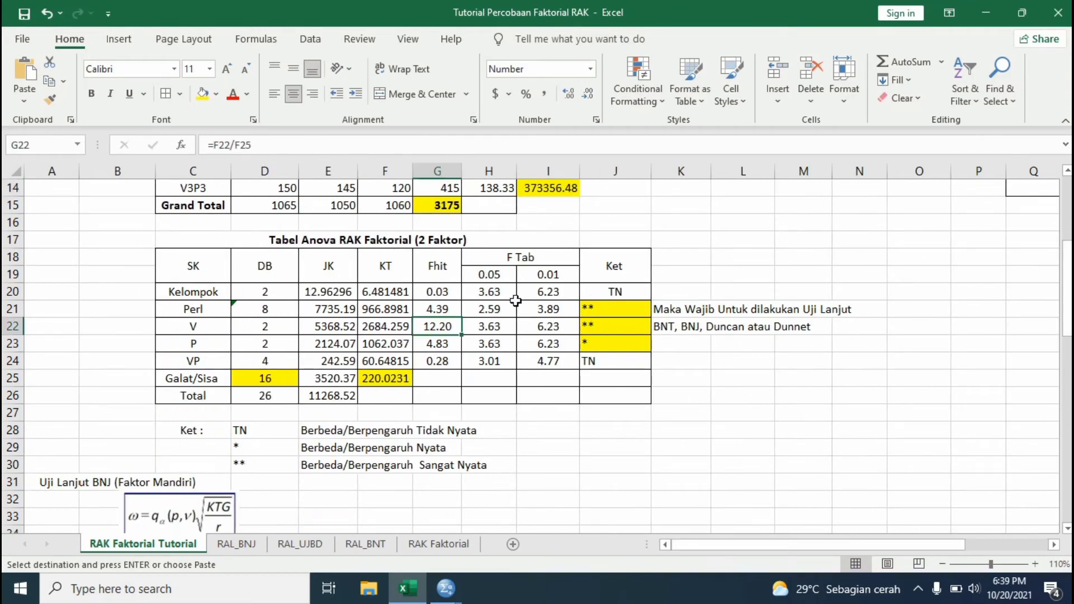
left_click(443, 346)
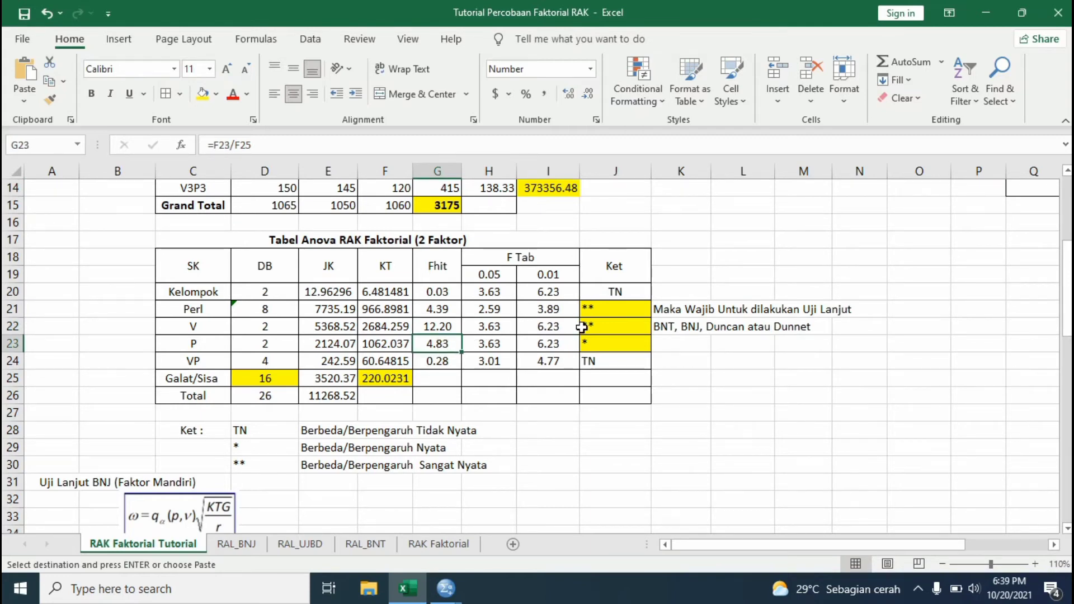
left_click(446, 363)
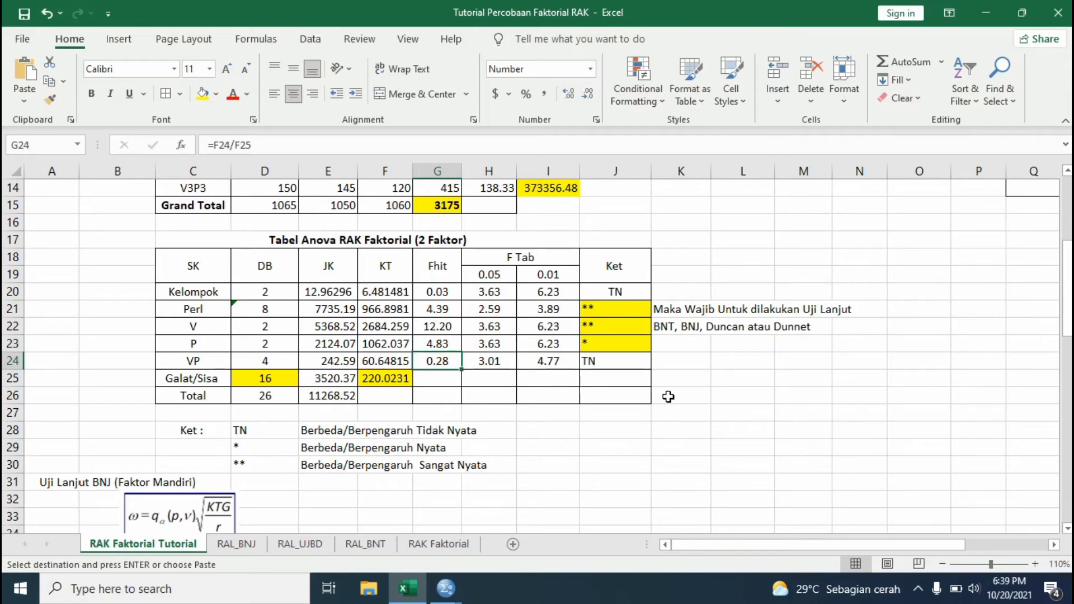
- Make the Fhit values in G20:G24 of the Anova table bold
left_click(448, 292)
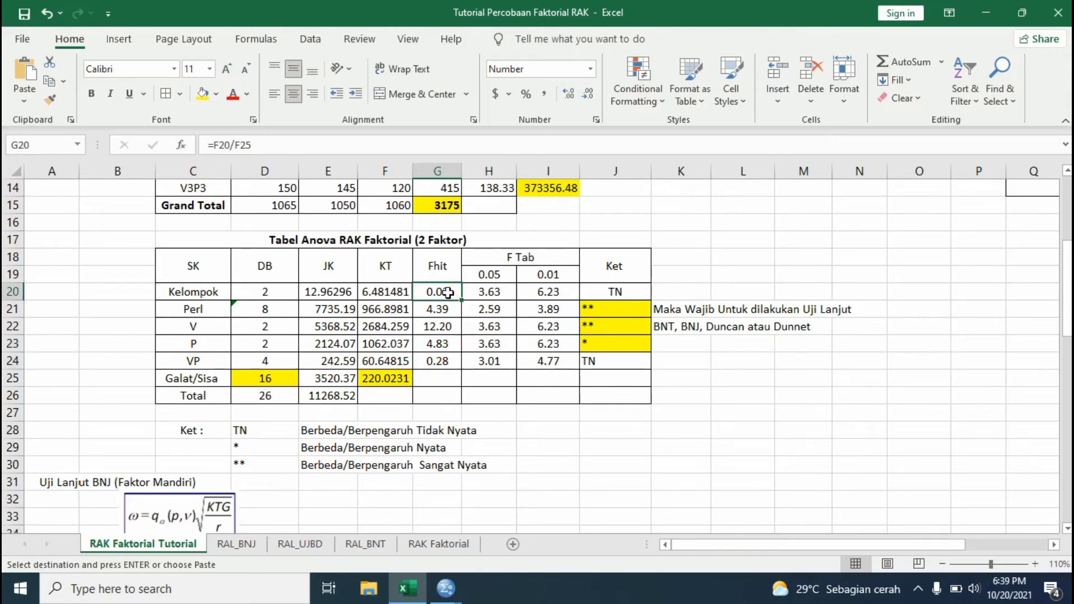
left_click_drag(448, 292, 442, 361)
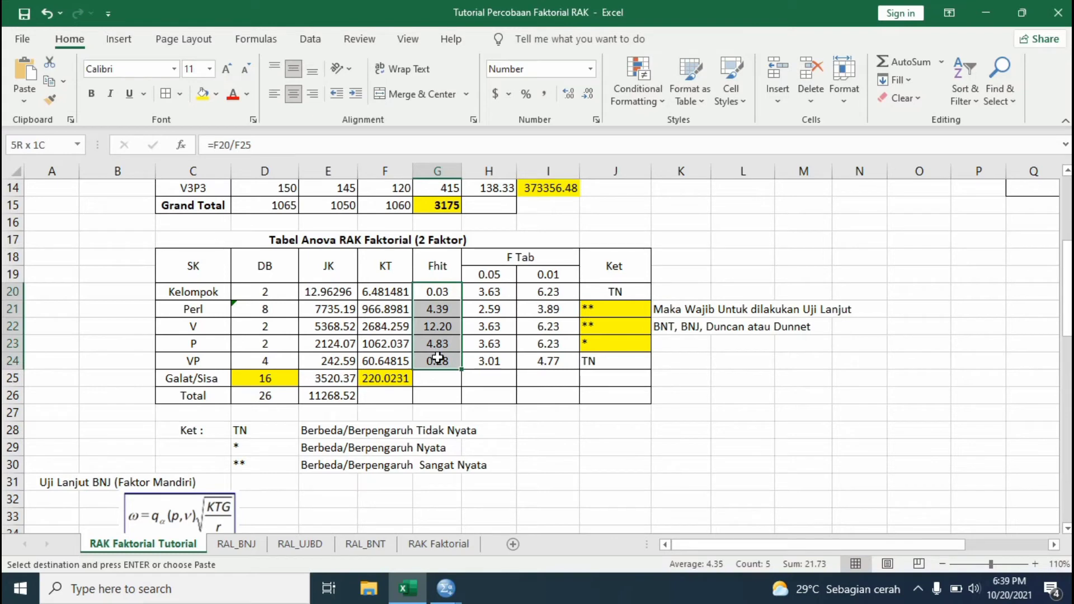
left_click(91, 93)
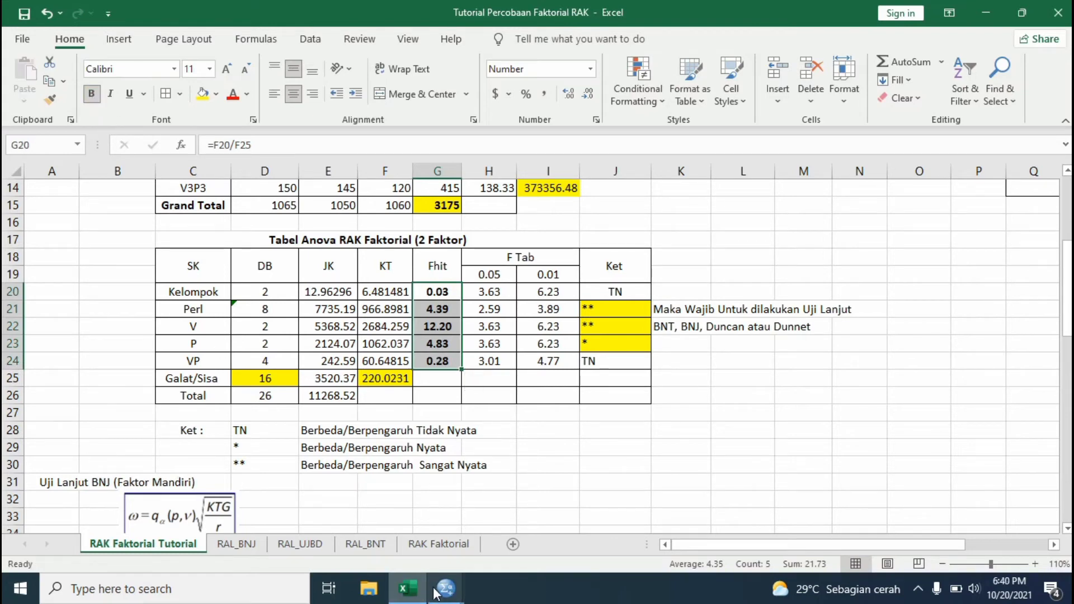
- Compare the Fhit values of V and P in the Excel Anova table with the Varietas and Pupuk F values in the SPSS output
mouse_move(444, 592)
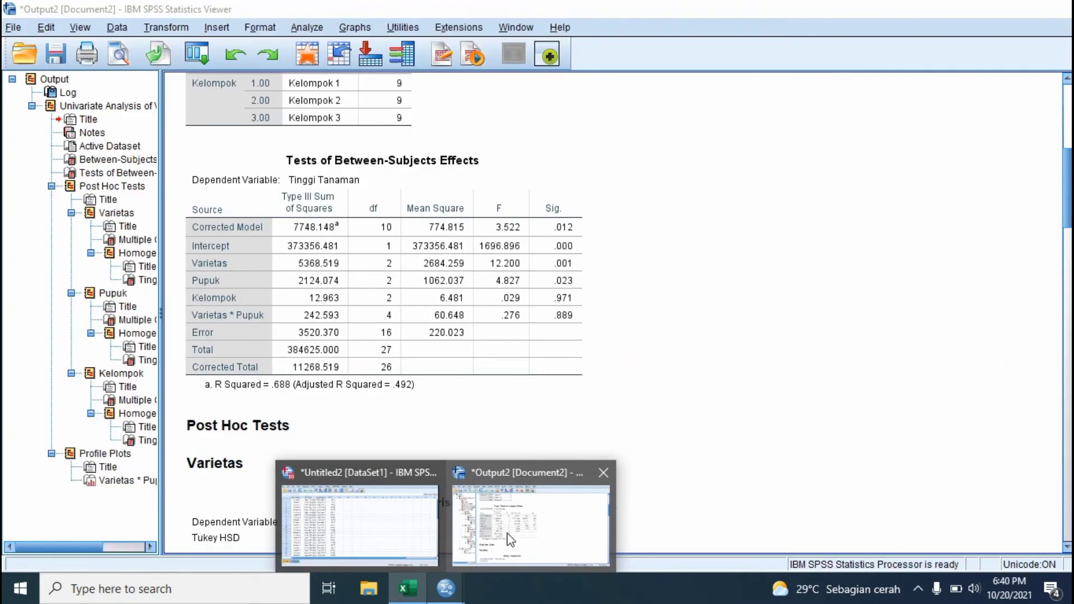
mouse_move(511, 539)
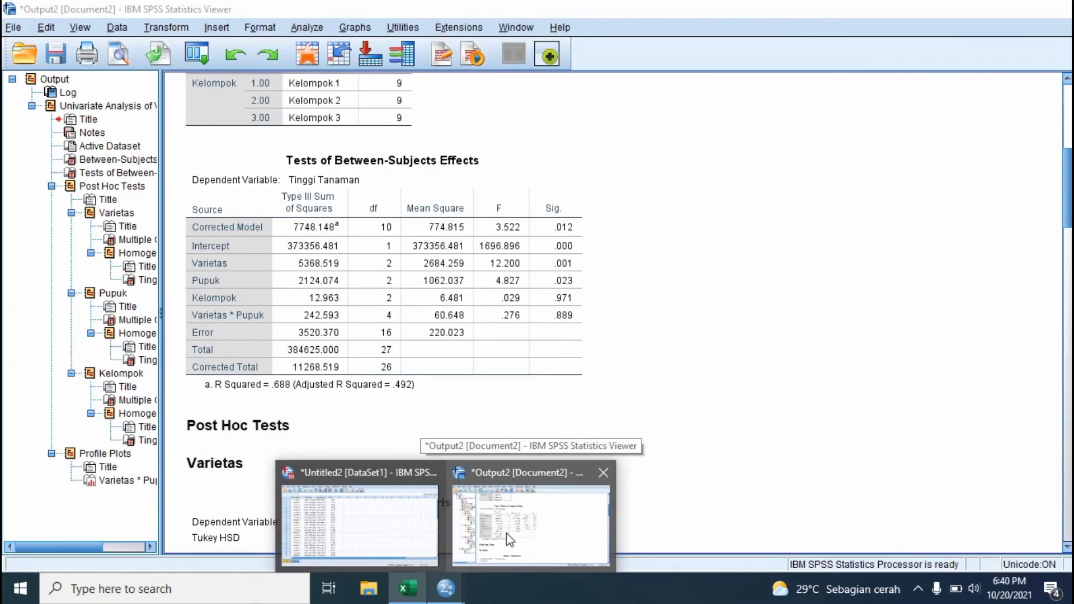
mouse_move(380, 542)
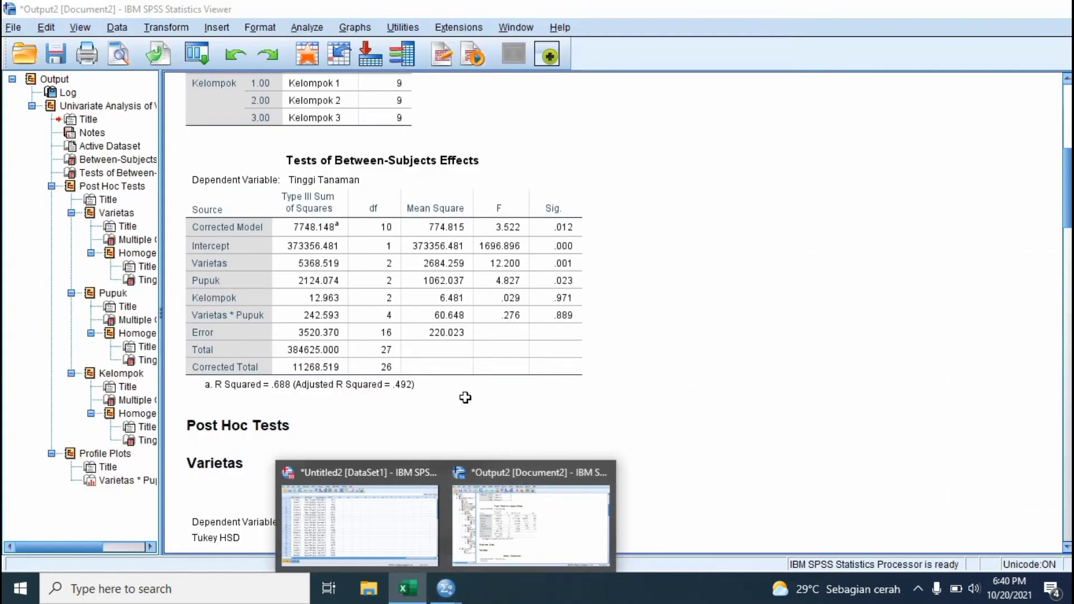
mouse_move(435, 560)
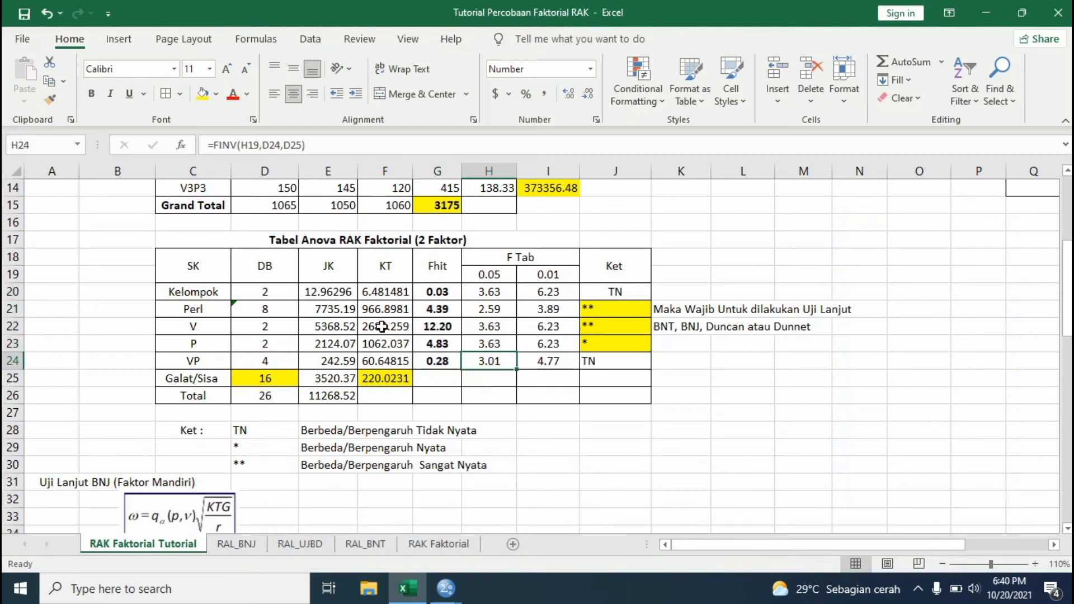
left_click(432, 327)
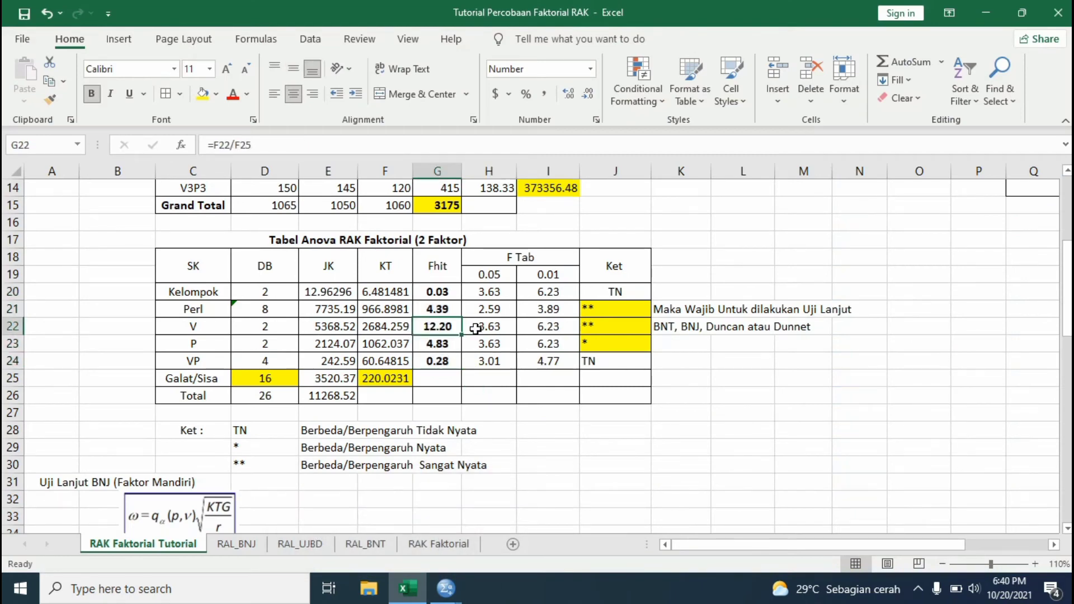
mouse_move(446, 588)
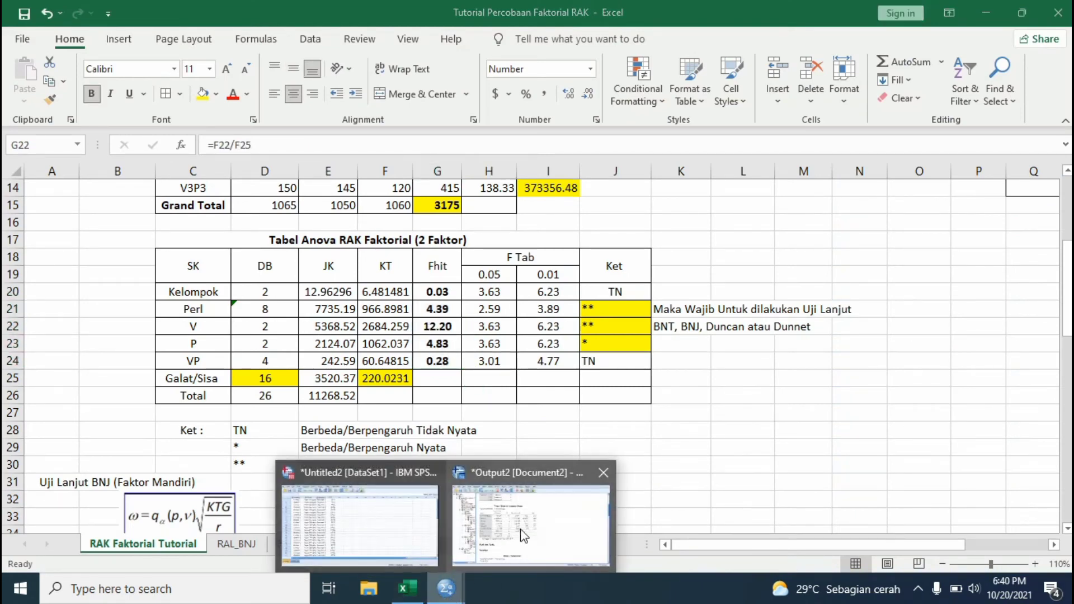
left_click(525, 536)
left_click(231, 316)
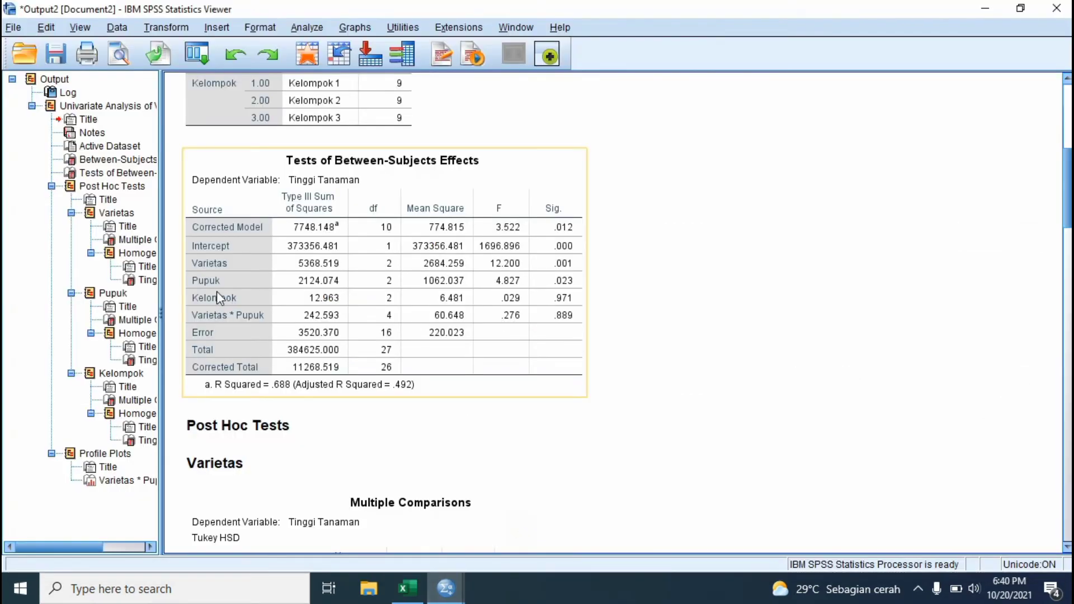
left_click(513, 274)
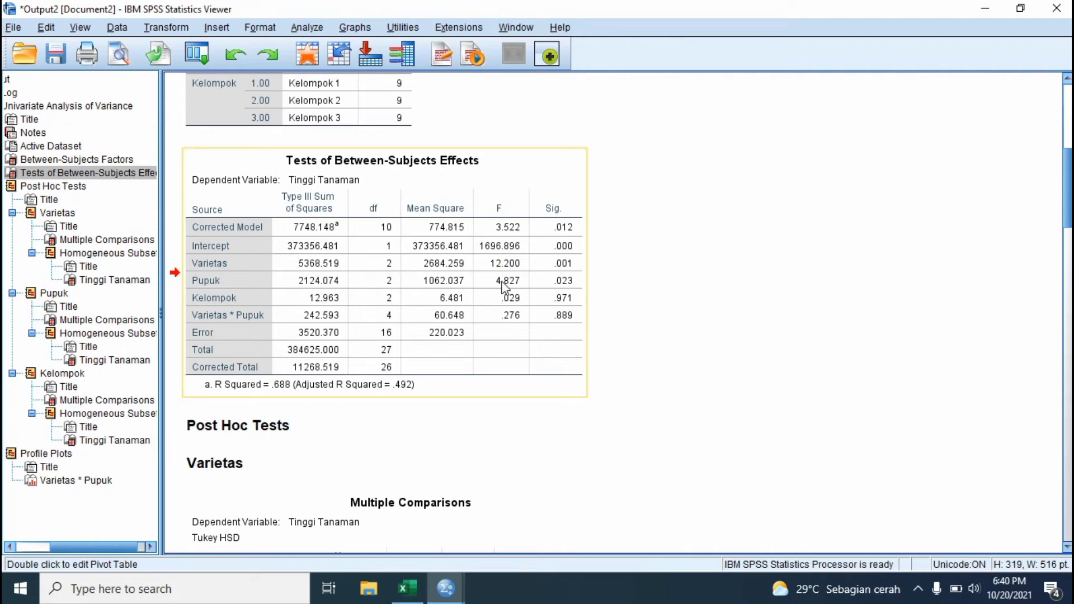
left_click(407, 588)
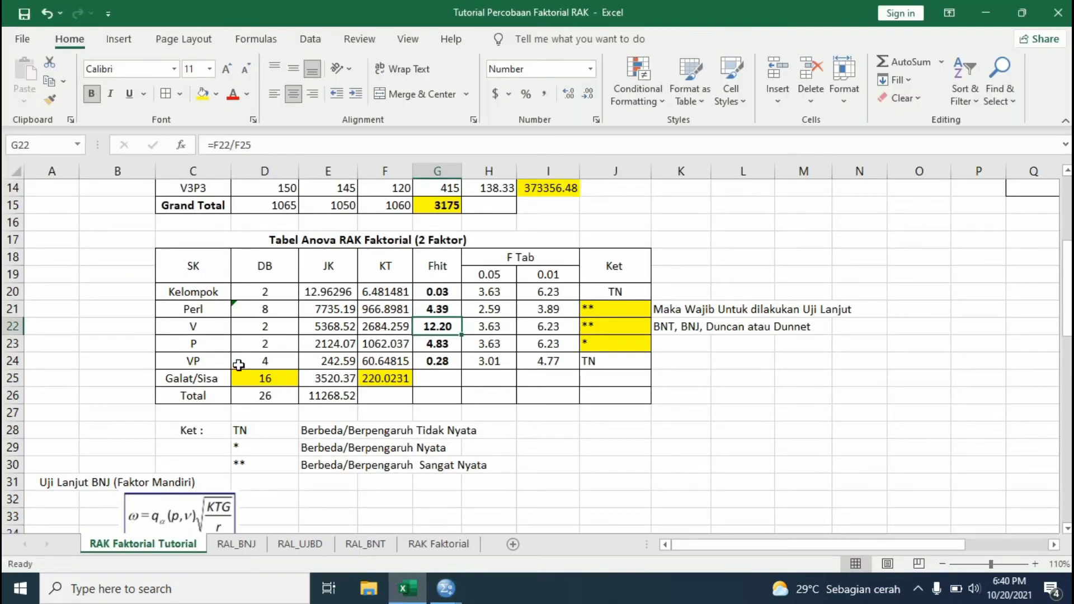
left_click(226, 343)
left_click(442, 345)
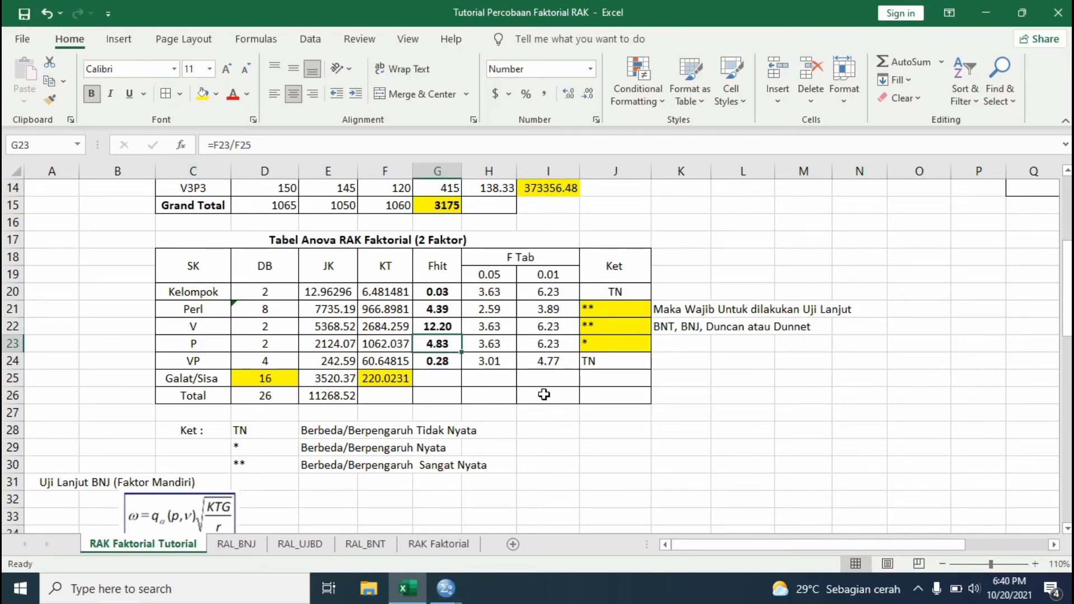
- Review the Perl, V and P rows of the Anova RAK Faktorial table together with their Ket significance marks
left_click_drag(203, 311, 608, 344)
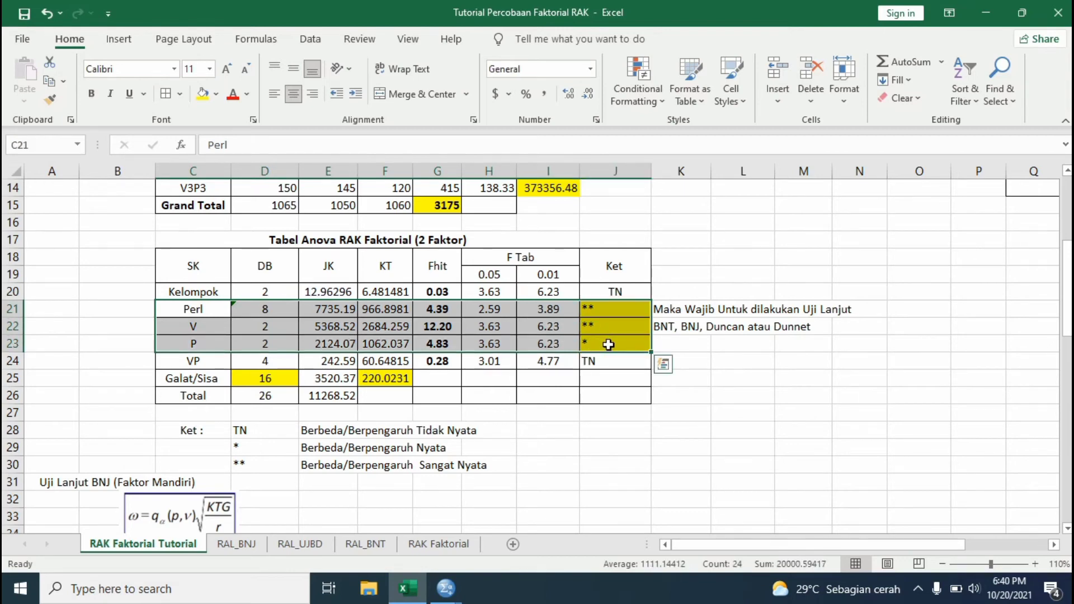
left_click(609, 345)
left_click(214, 328)
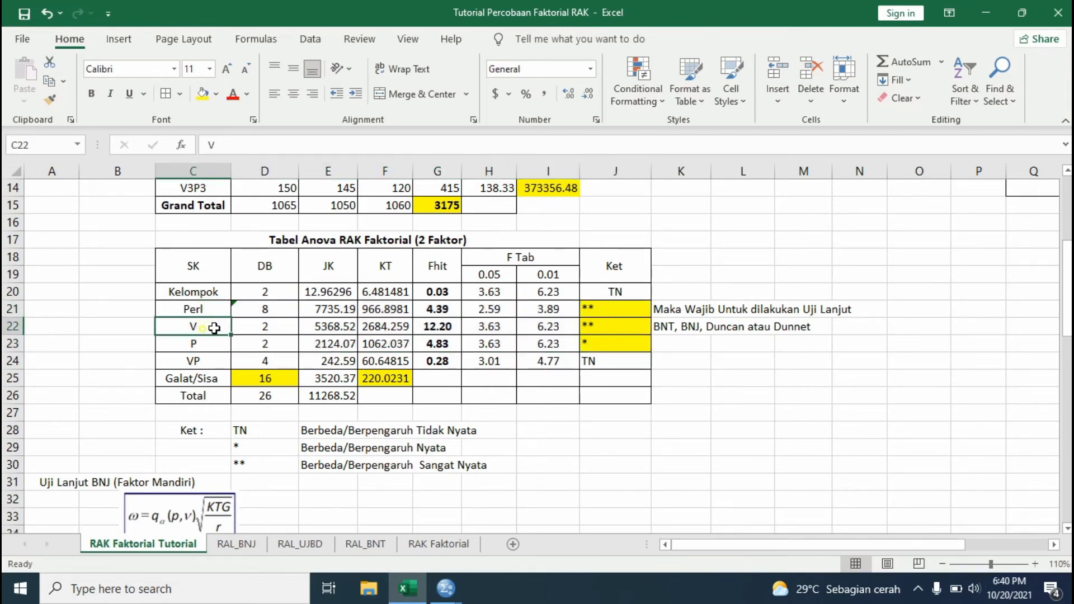
left_click_drag(214, 329, 587, 346)
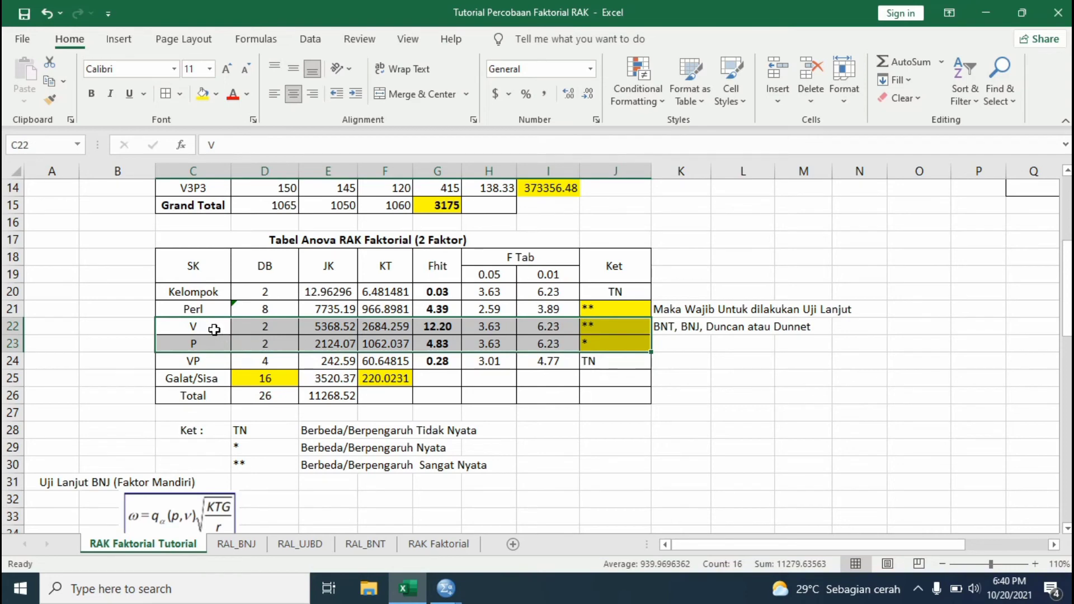
left_click_drag(214, 329, 606, 328)
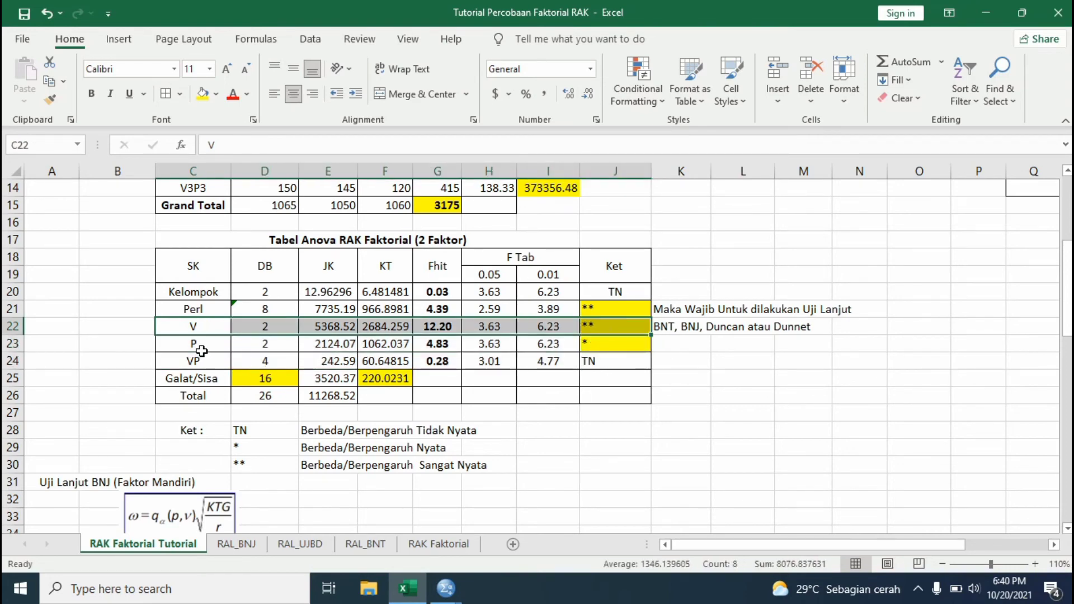
left_click_drag(202, 352, 617, 344)
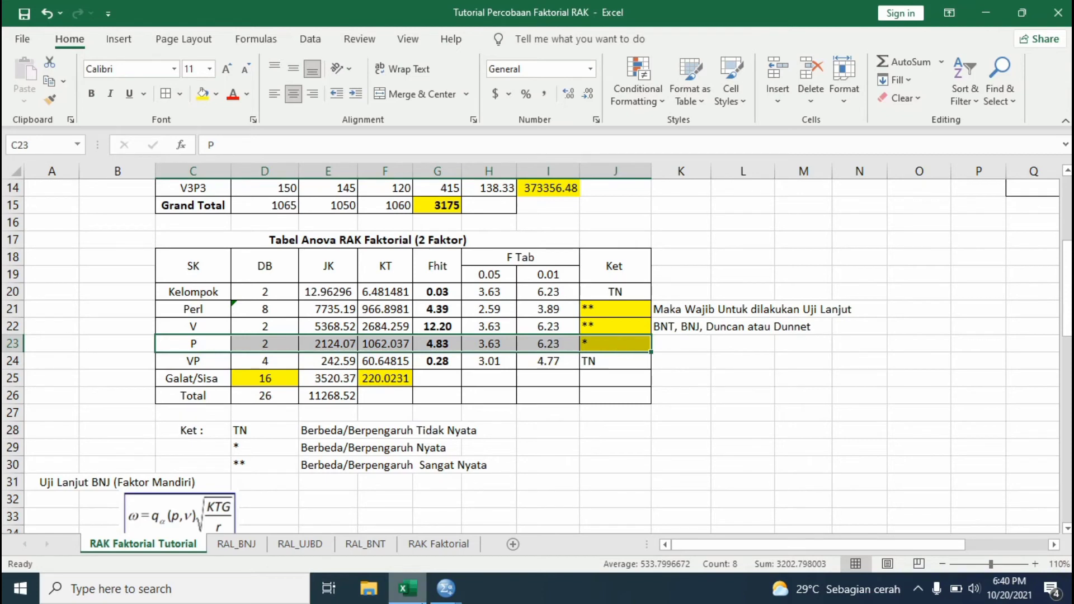
- Check the Fhit of P against its F Tab values at the 0.05 and 0.01 levels
mouse_move(448, 592)
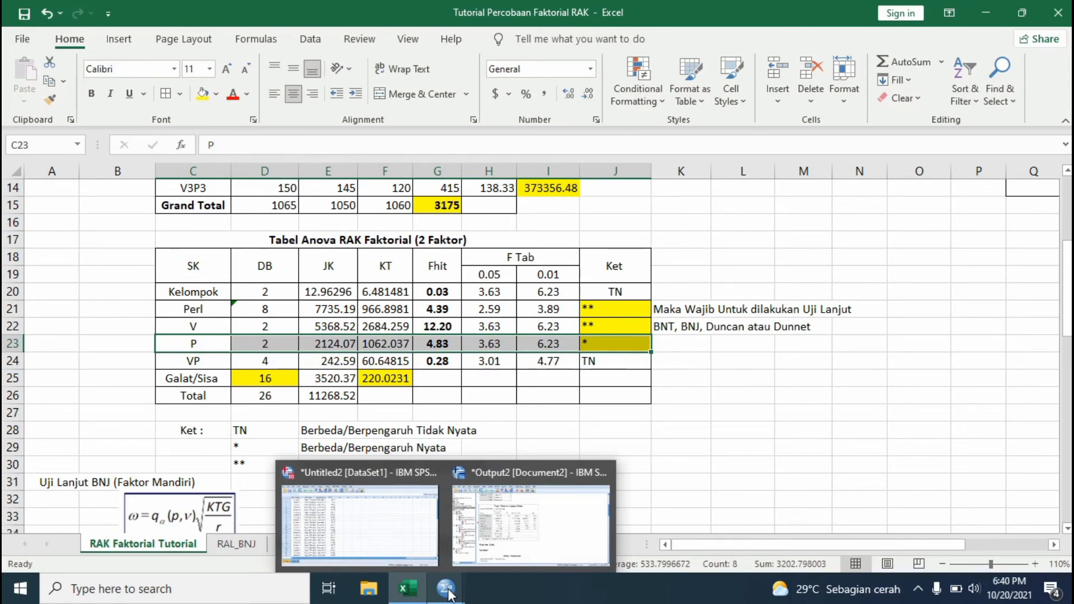
left_click(442, 350)
left_click(493, 345)
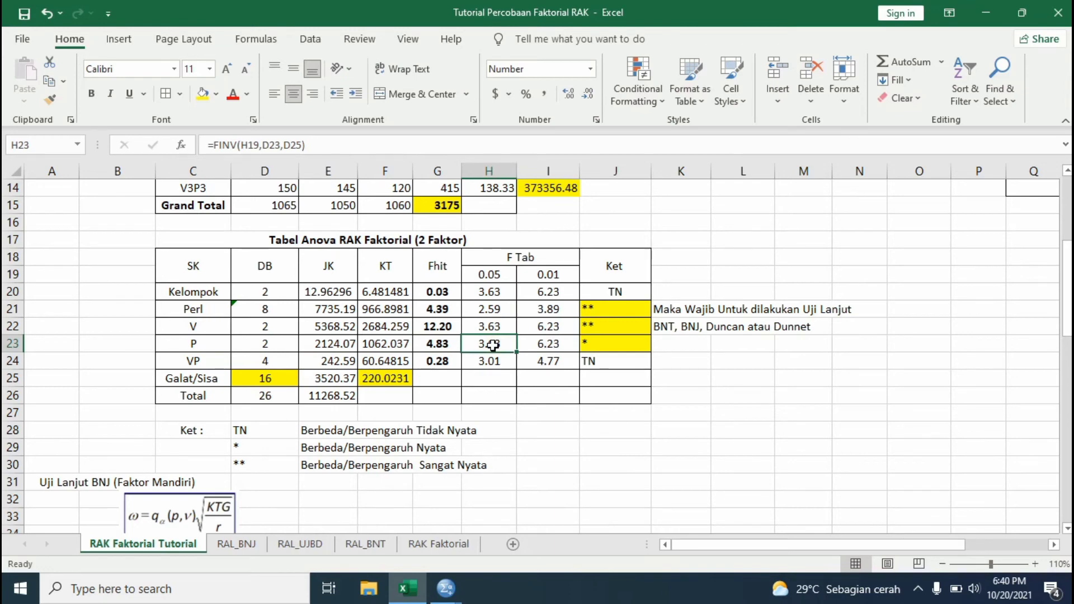
left_click(553, 346)
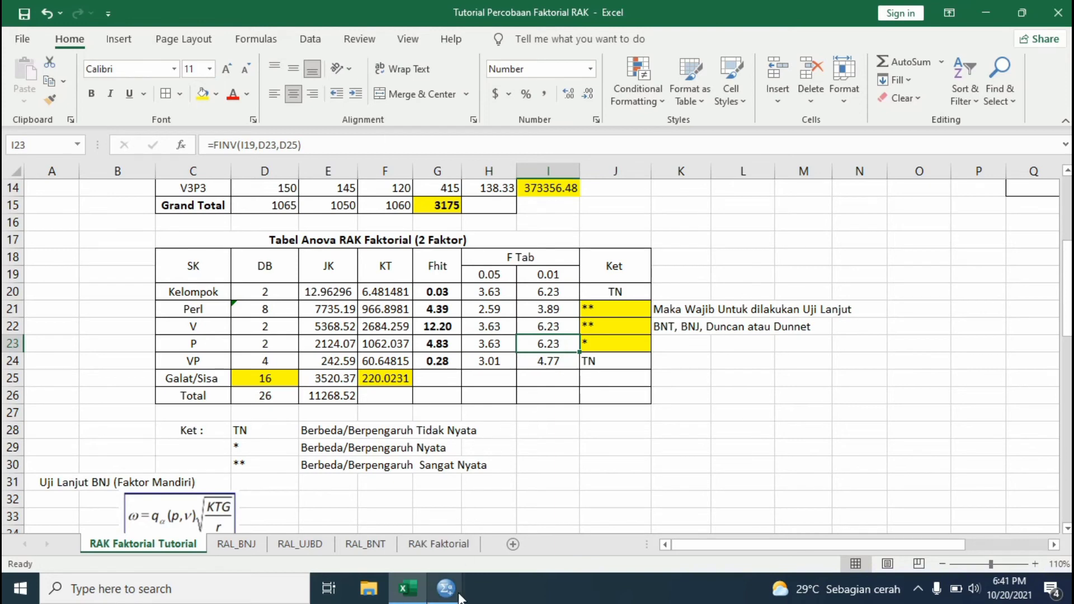
- Switch to the SPSS output and examine the Tukey HSD Multiple Comparisons table for Varietas
left_click(493, 552)
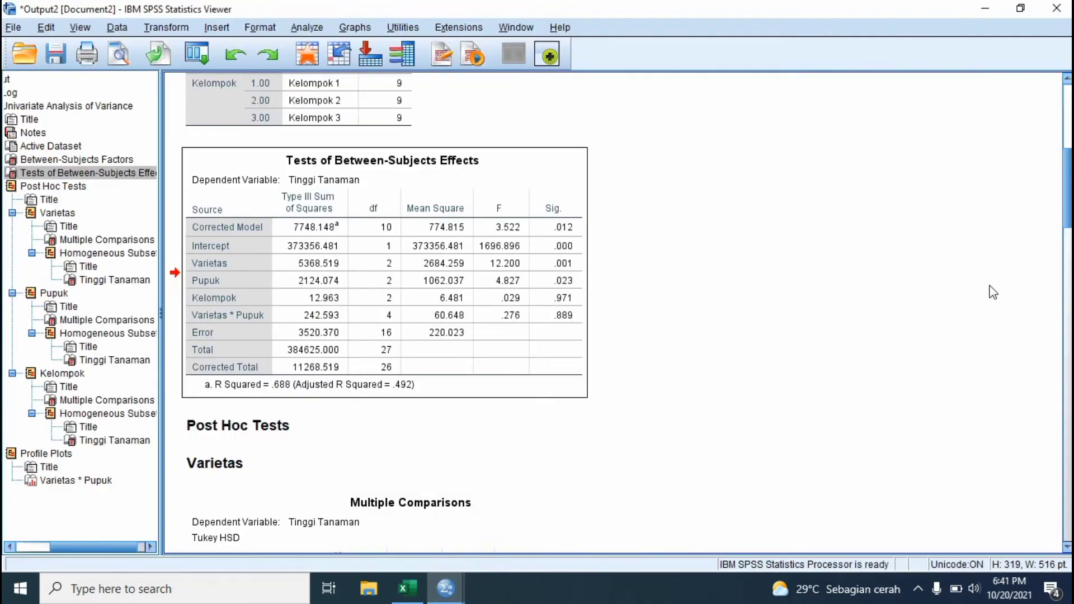
left_click_drag(1069, 203, 1069, 253)
left_click(331, 301)
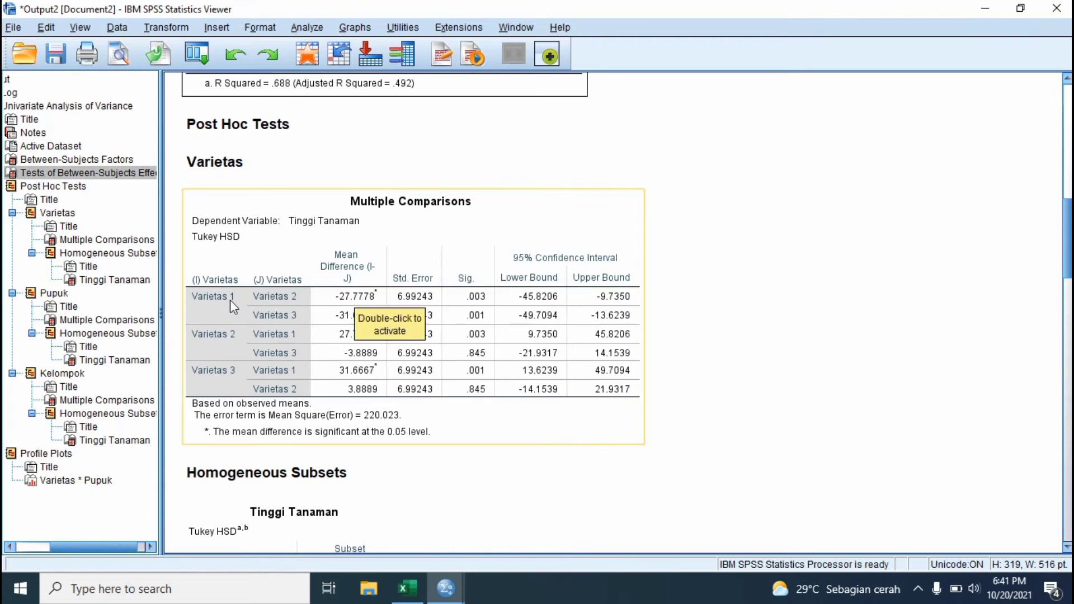
left_click(768, 267)
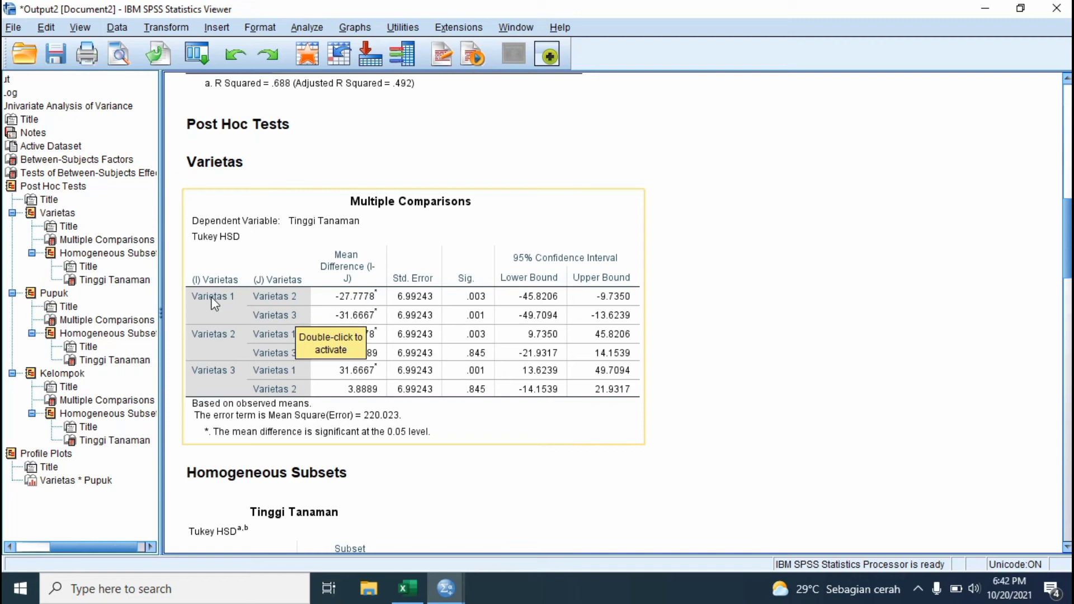
left_click(903, 262)
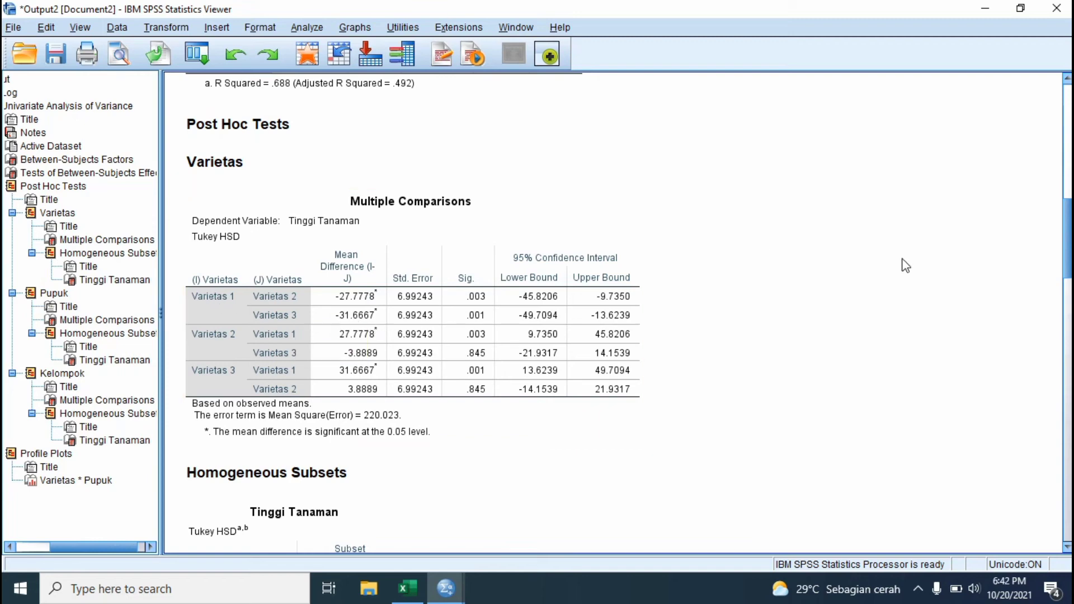
- Examine the Tukey Homogeneous Subsets table of Tinggi Tanaman for Varietas
left_click(274, 362)
scroll(1068, 240, "down", 2)
left_click_drag(1069, 241, 1069, 277)
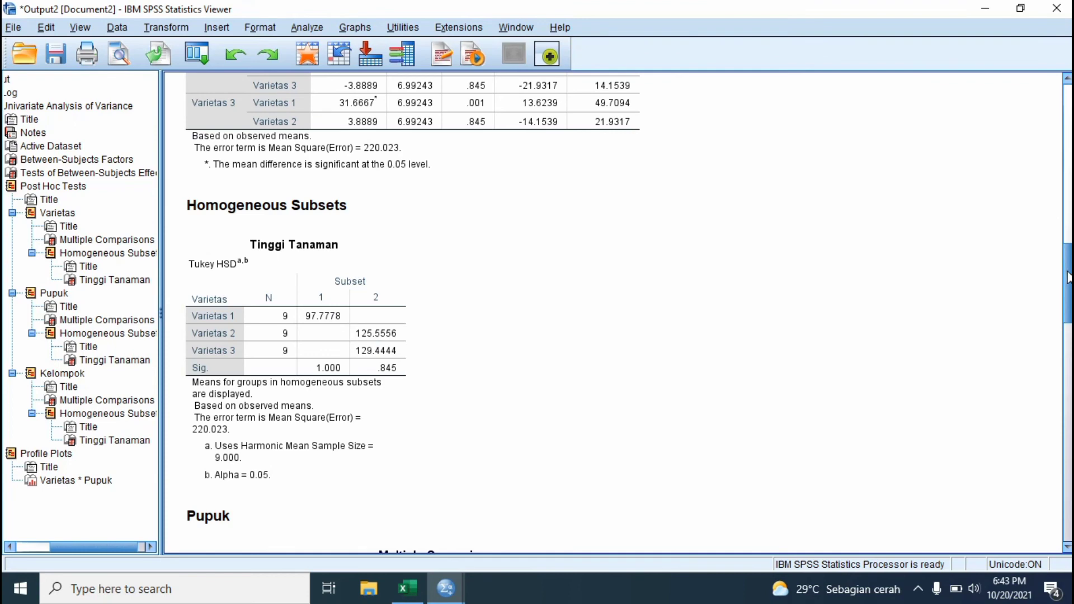
- Examine the Tukey Multiple Comparisons and Homogeneous Subsets tables for Pupuk
left_click_drag(1069, 277, 1069, 342)
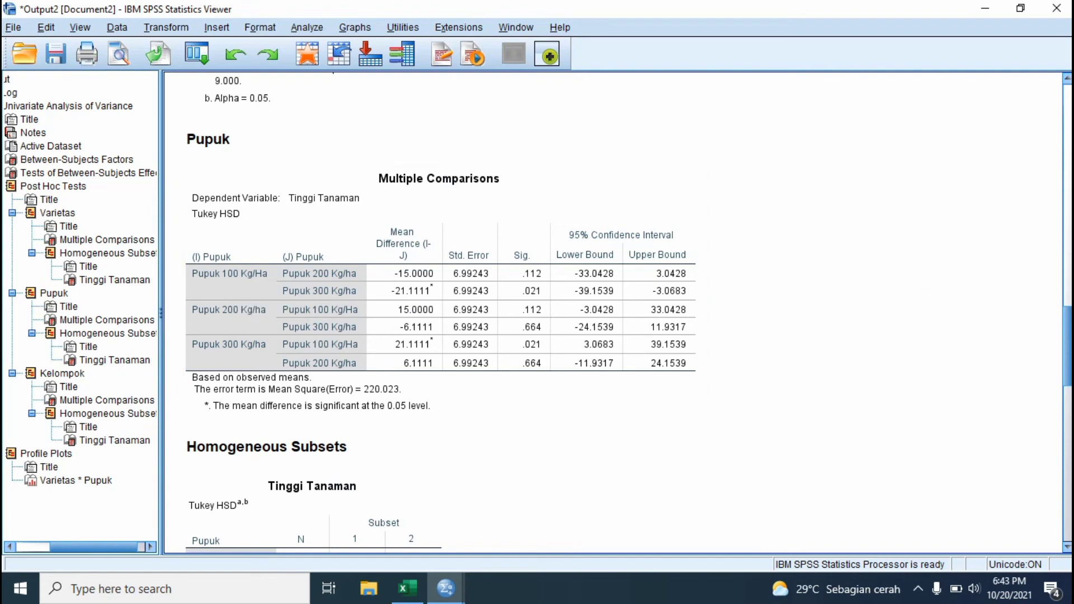
scroll(1070, 391, "down", 10)
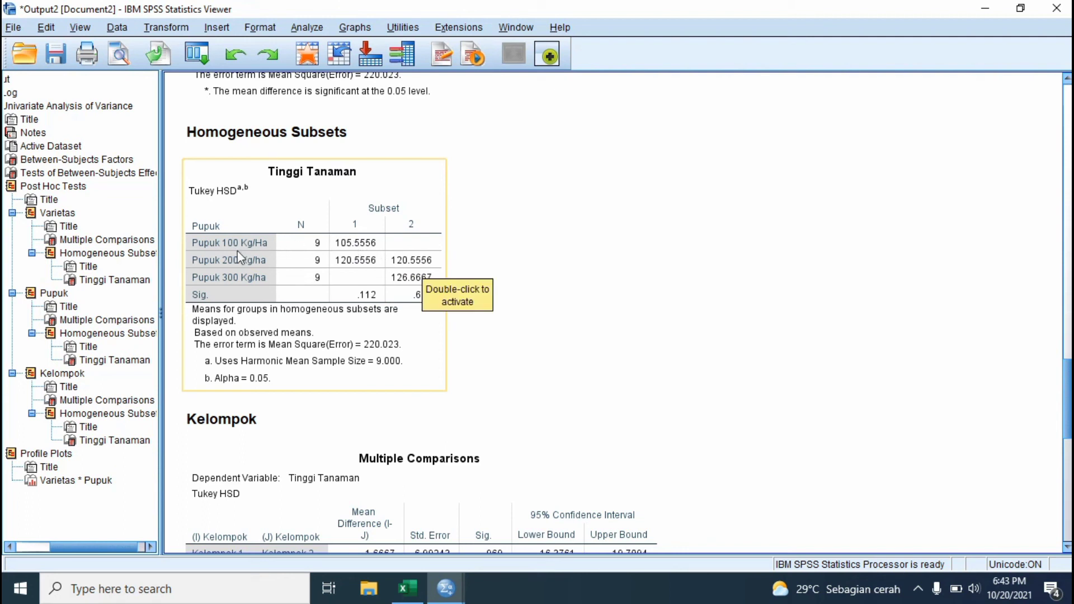
left_click(631, 245)
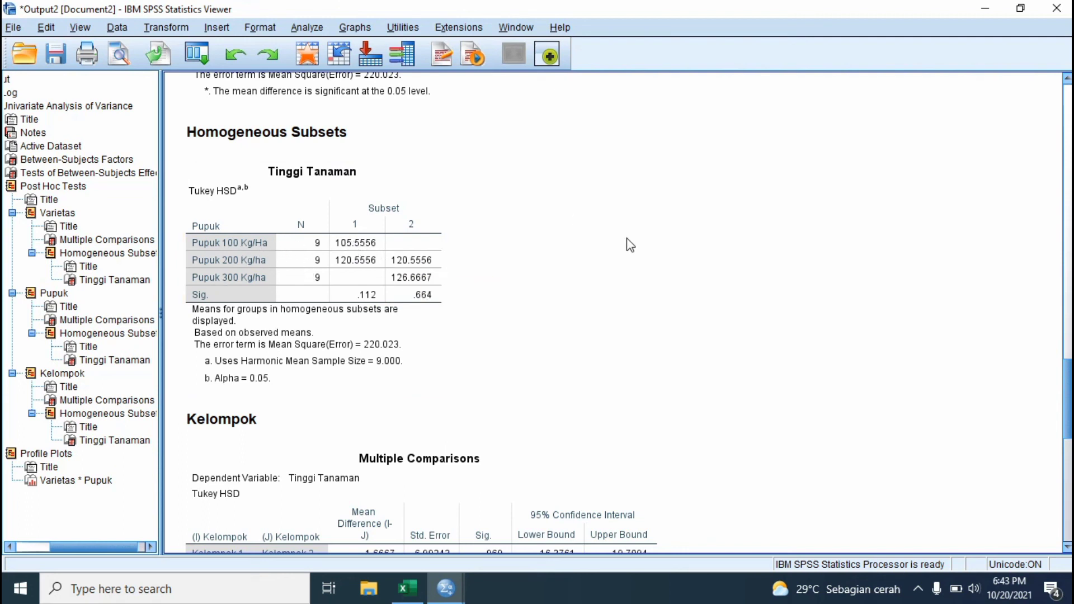
left_click(325, 284)
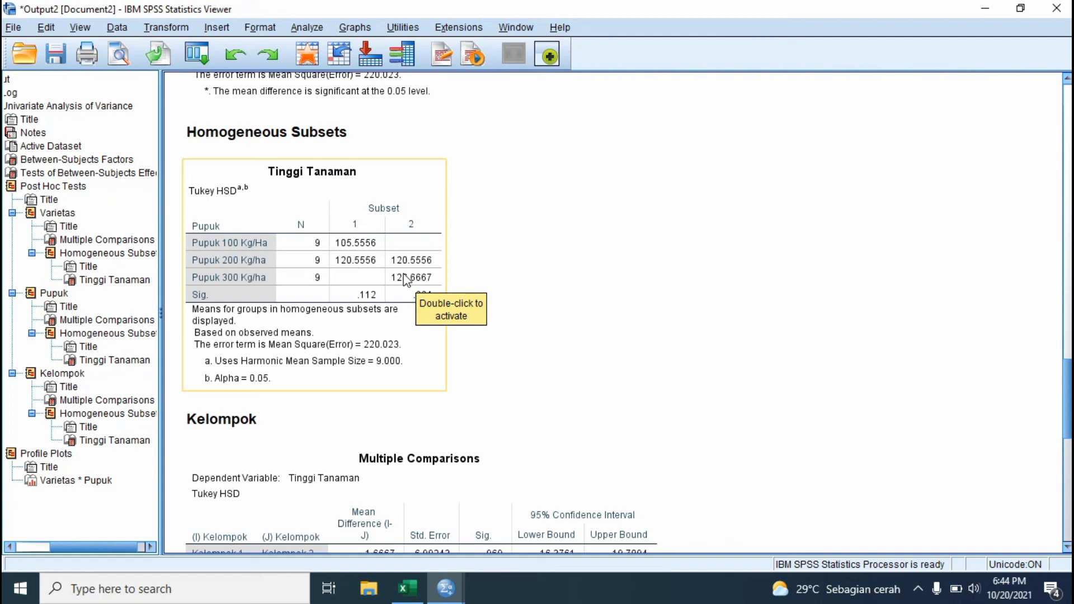
- Switch to Excel and check the mean and notation of P3, P1 and P2 in the Uji Lanjut Faktor Mandiri table
left_click(407, 588)
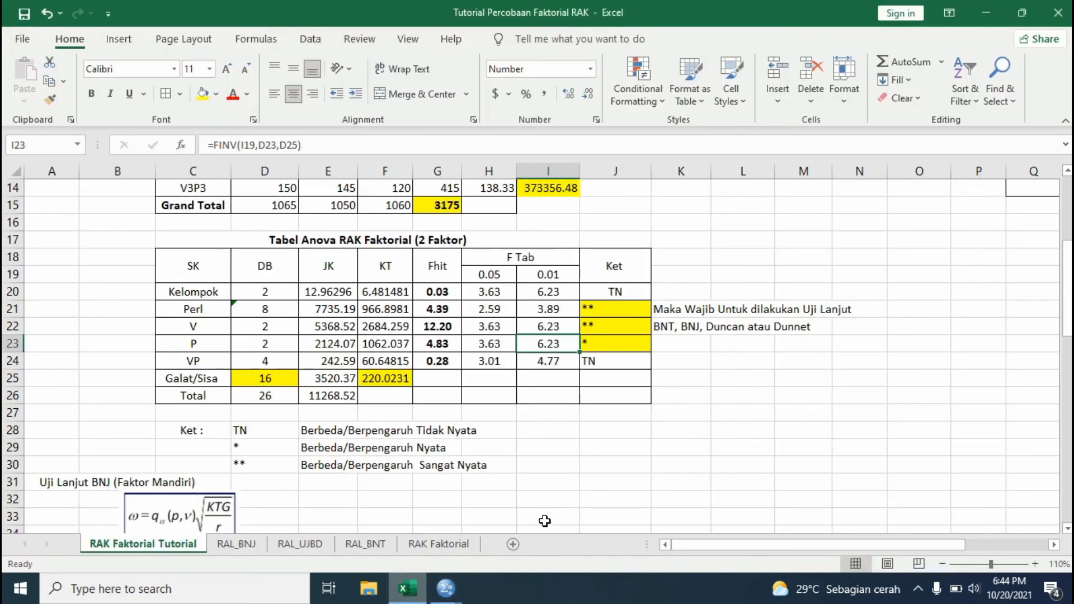
left_click_drag(1067, 314, 1066, 386)
left_click(861, 396)
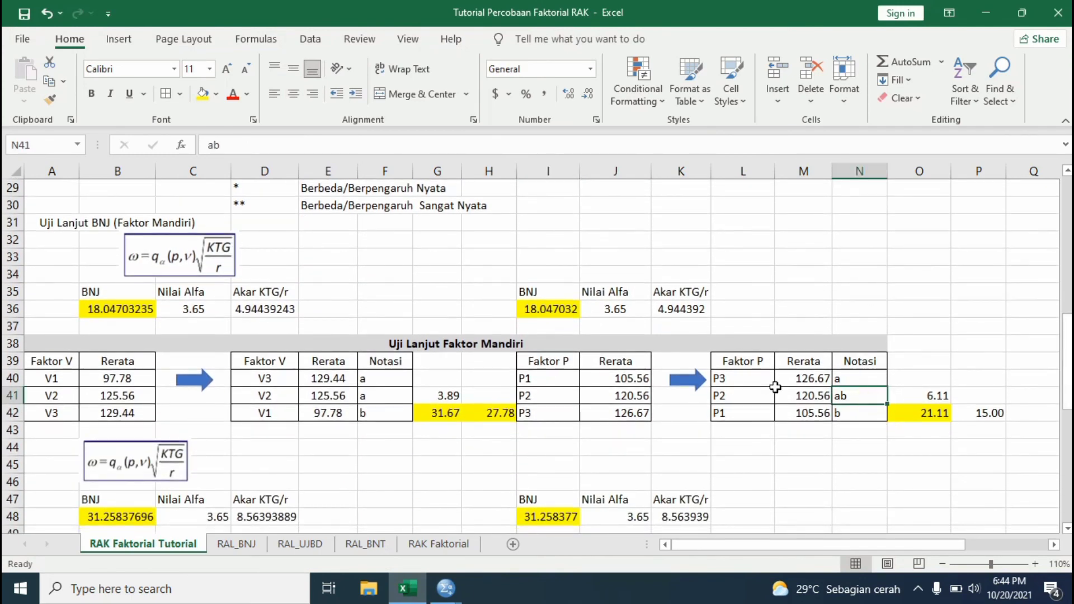
left_click_drag(749, 382, 849, 379)
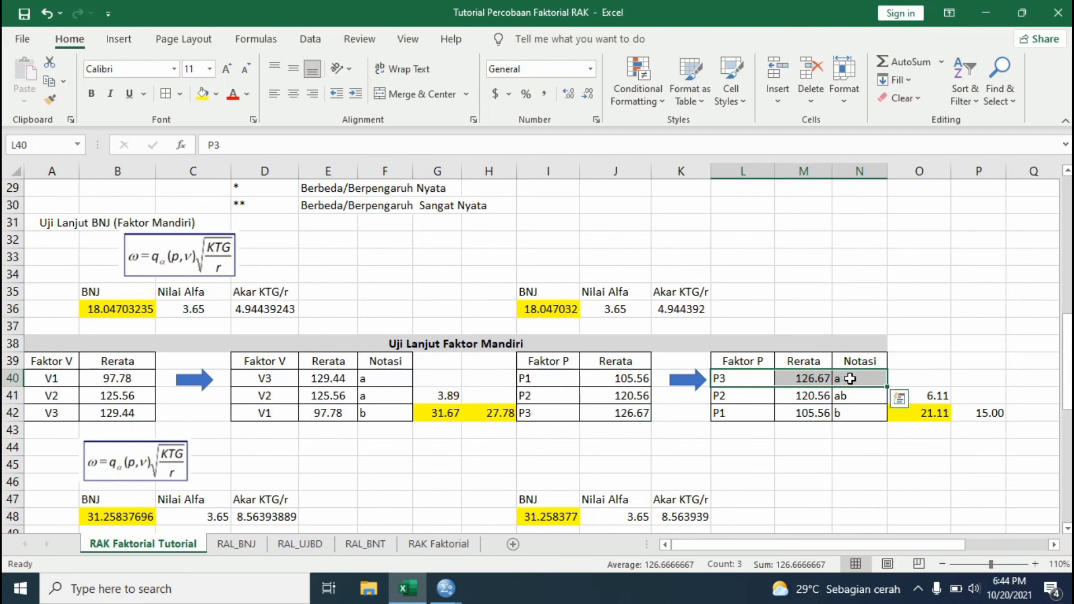
left_click_drag(750, 414, 859, 413)
left_click(787, 480)
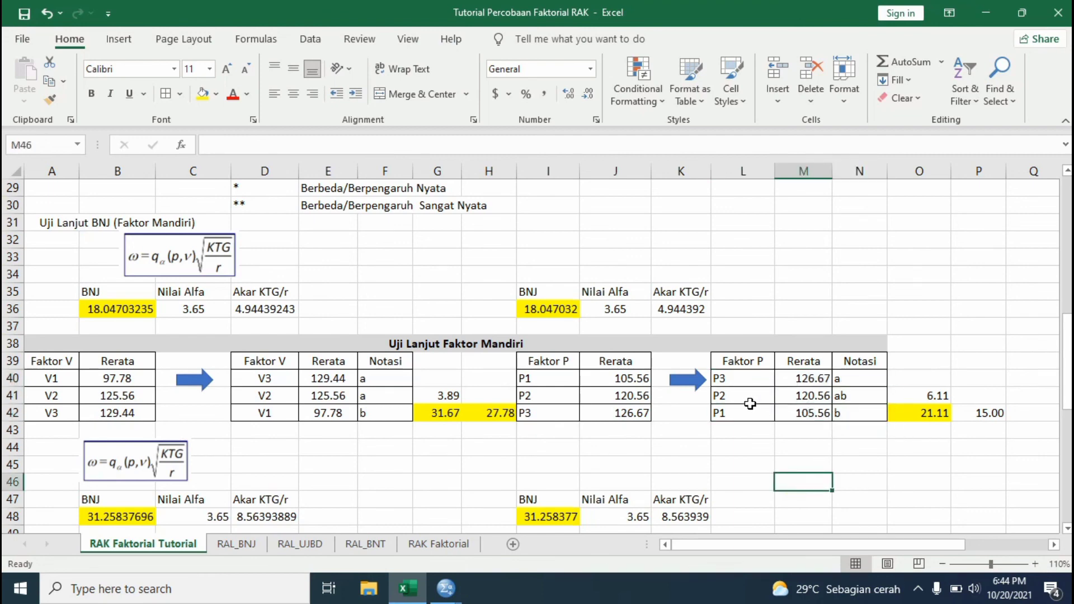
left_click_drag(749, 397, 849, 394)
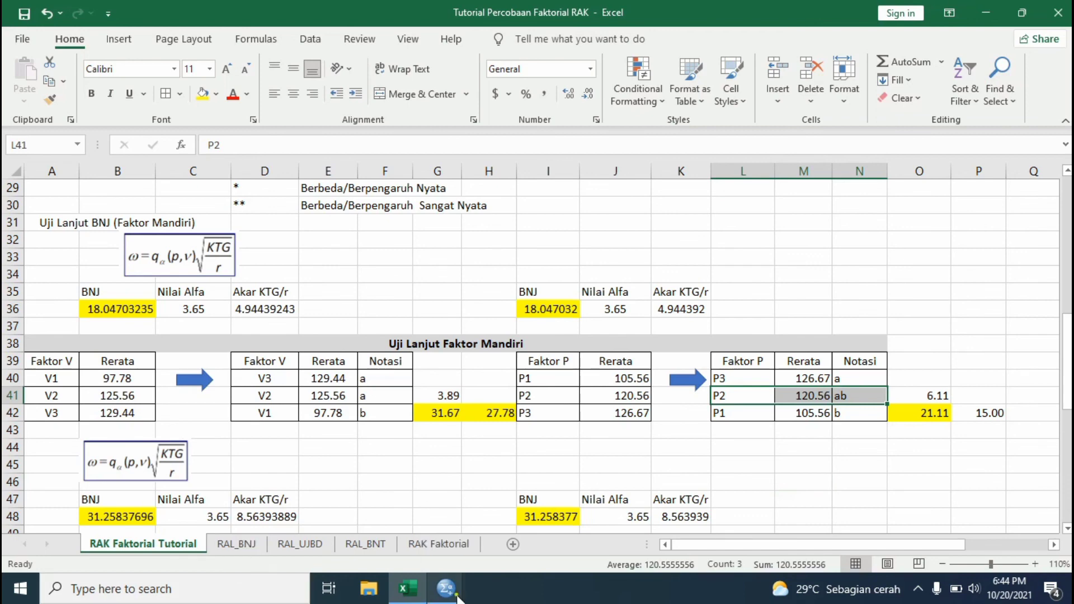
- Return to the SPSS output viewer at the Homogeneous Subsets table for Pupuk
mouse_move(458, 599)
left_click(415, 522)
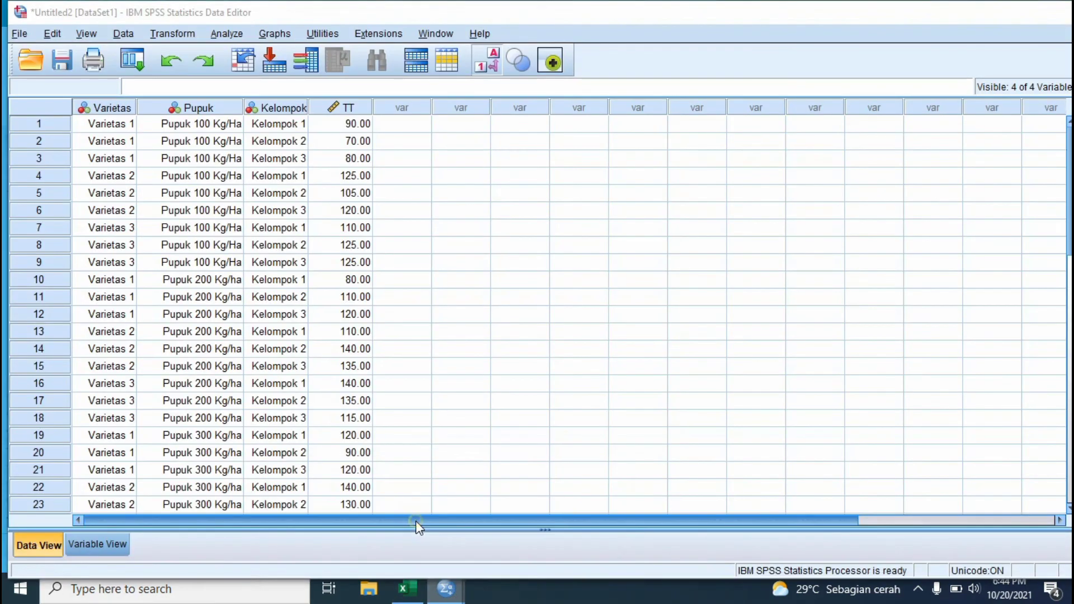
mouse_move(446, 589)
left_click(505, 540)
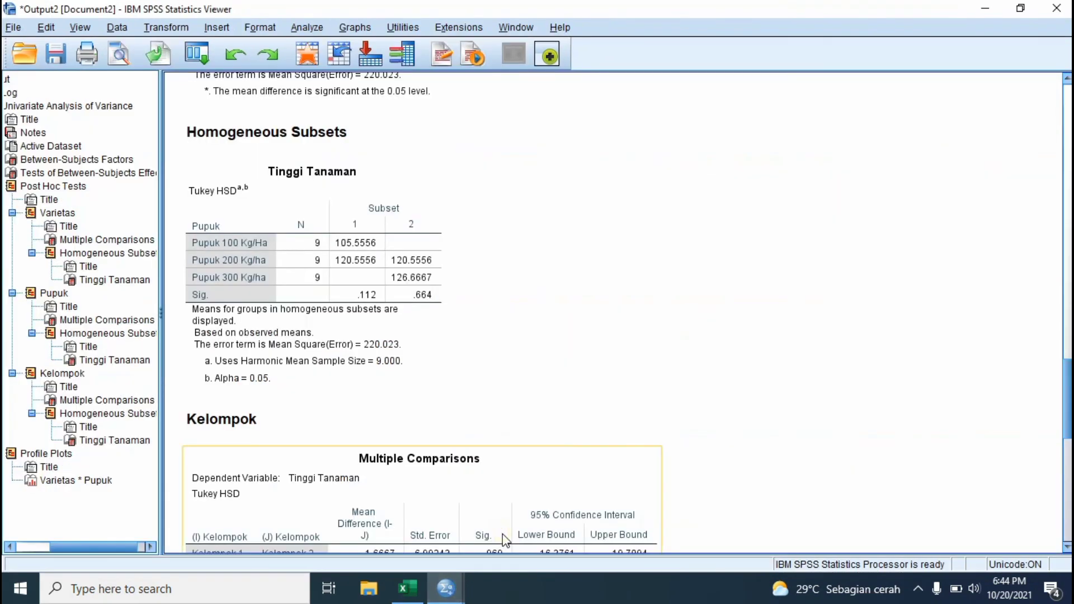